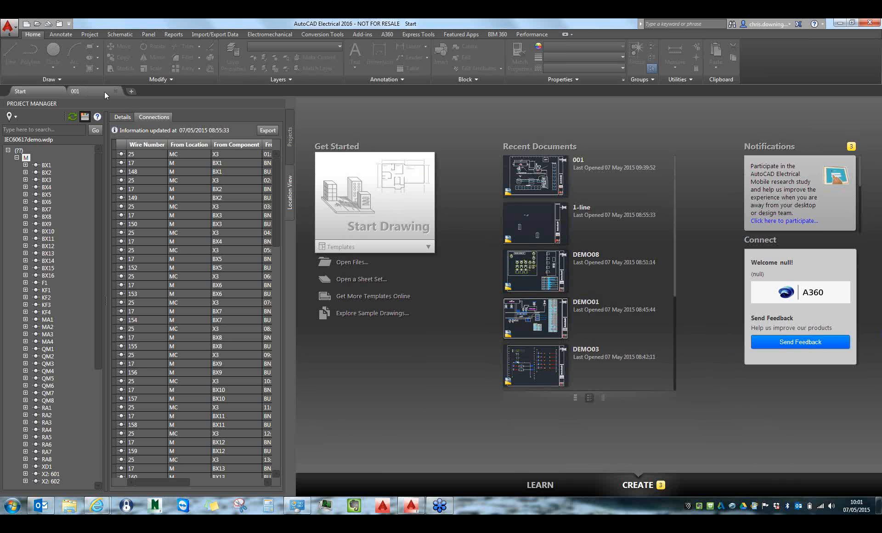
- Create six new blank drawings one after another, Drawing1 through Drawing6
click(132, 92)
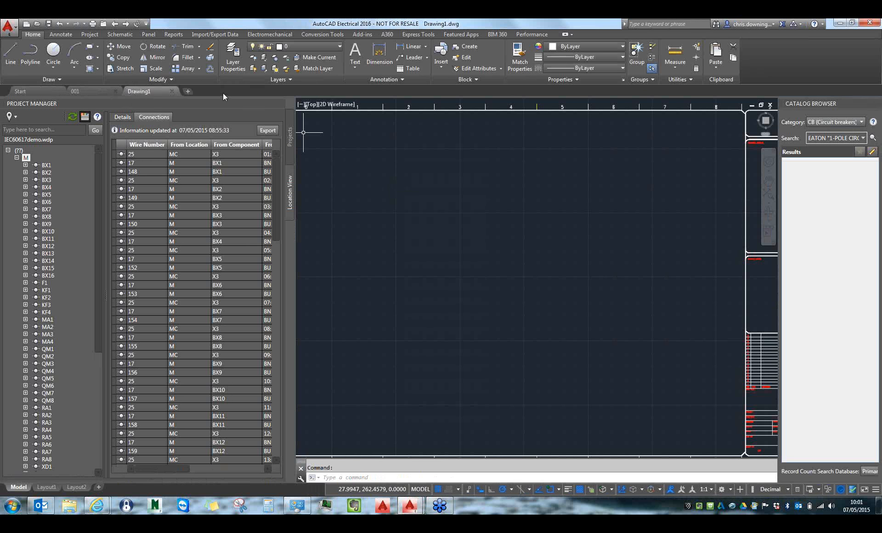
click(189, 90)
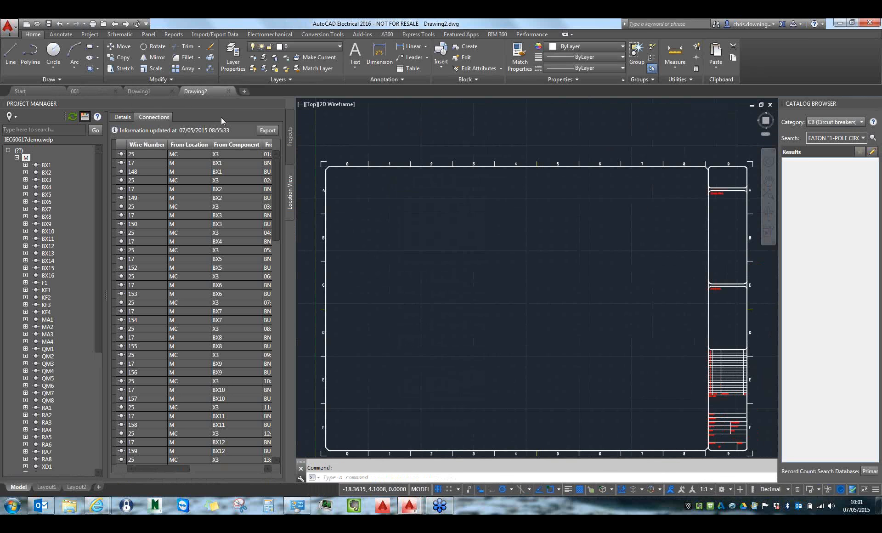
click(246, 91)
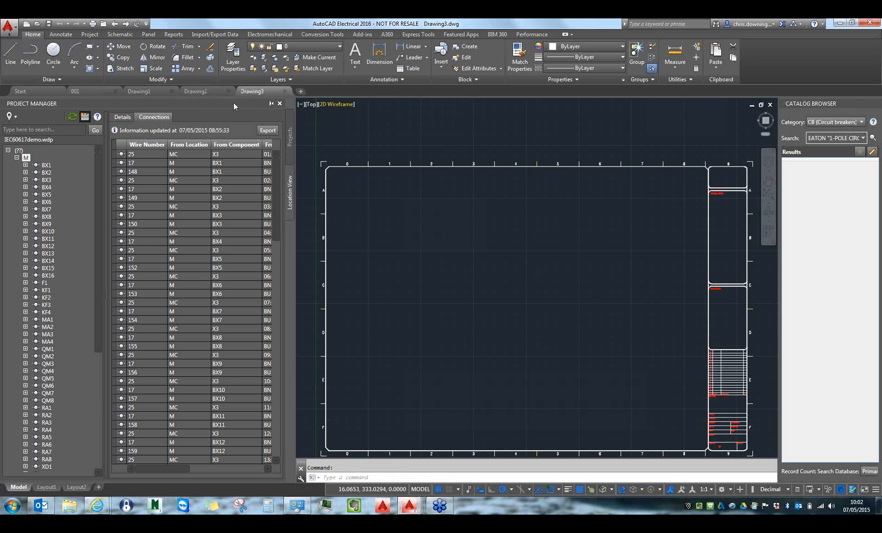
click(301, 91)
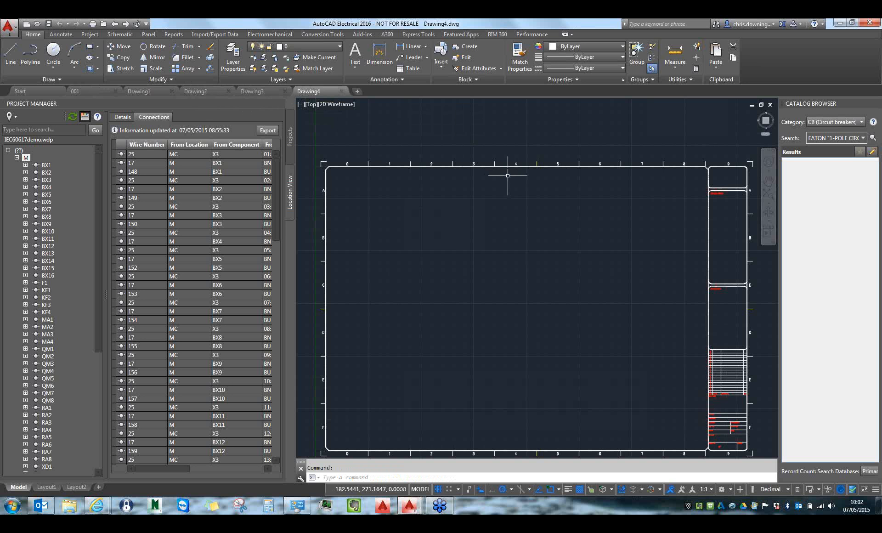
click(356, 91)
click(415, 92)
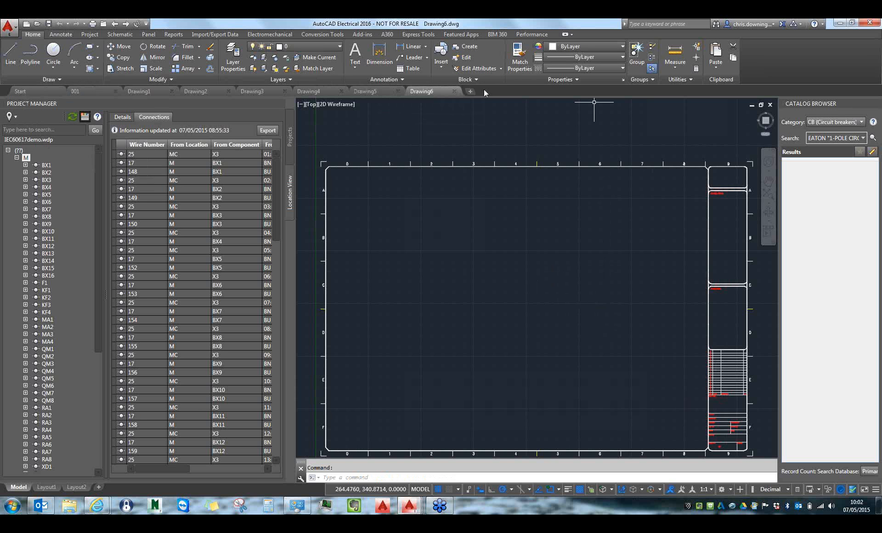
- Close every open drawing except Drawing6
right_click(438, 94)
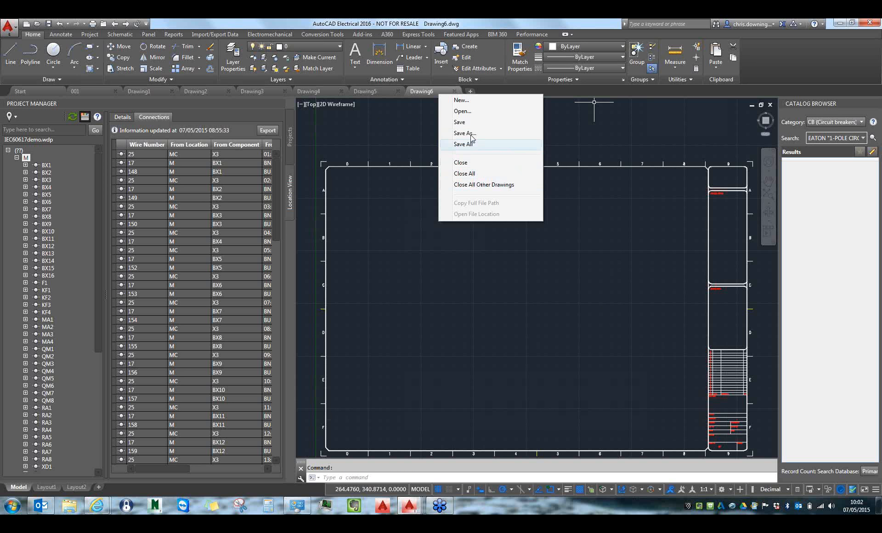
click(512, 185)
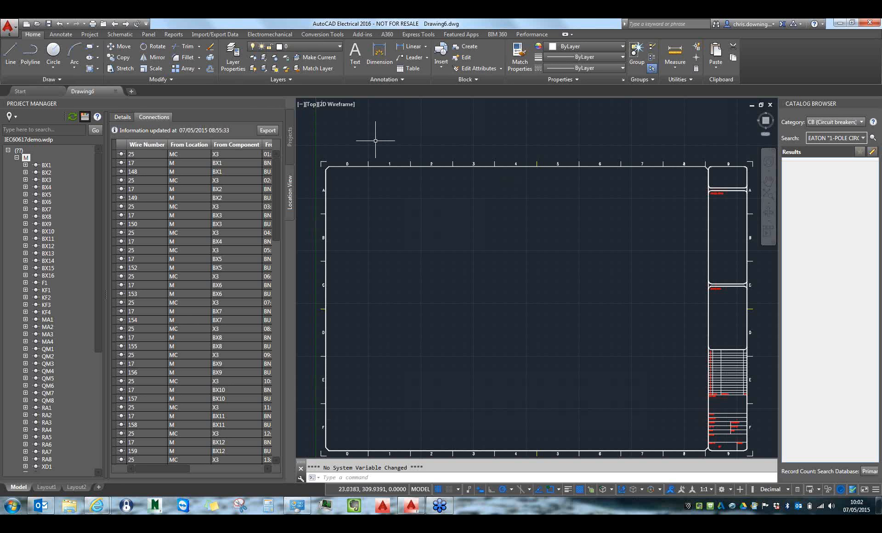
middle_click(471, 134)
middle_click(471, 134)
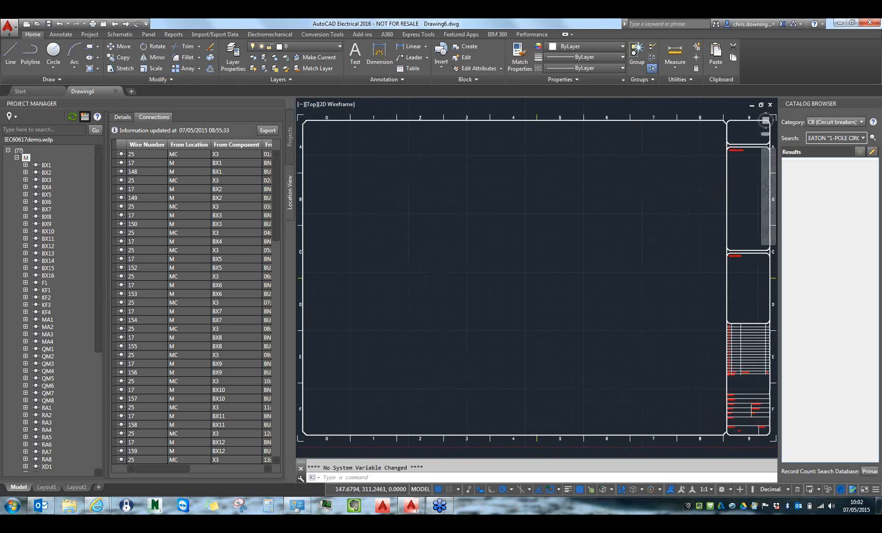
- Create three more blank drawings alongside Drawing6, Drawing7 through Drawing9
click(131, 92)
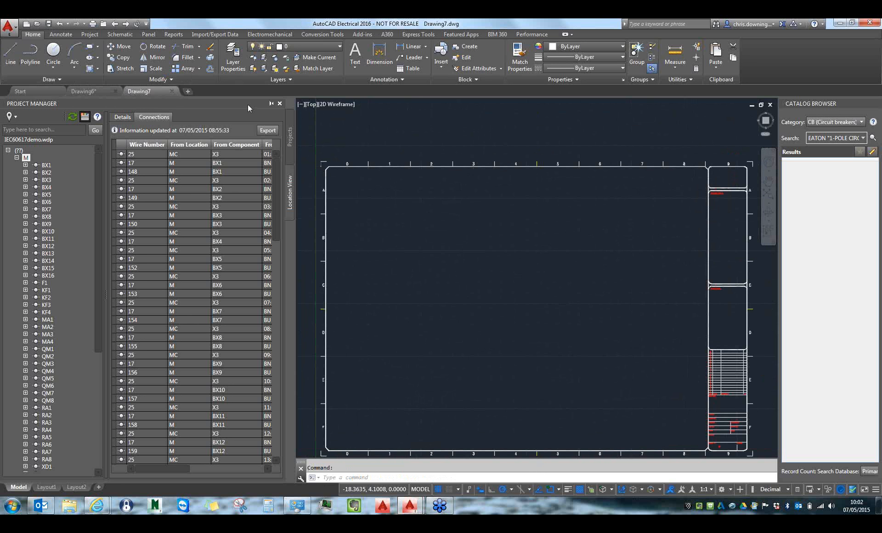
click(187, 92)
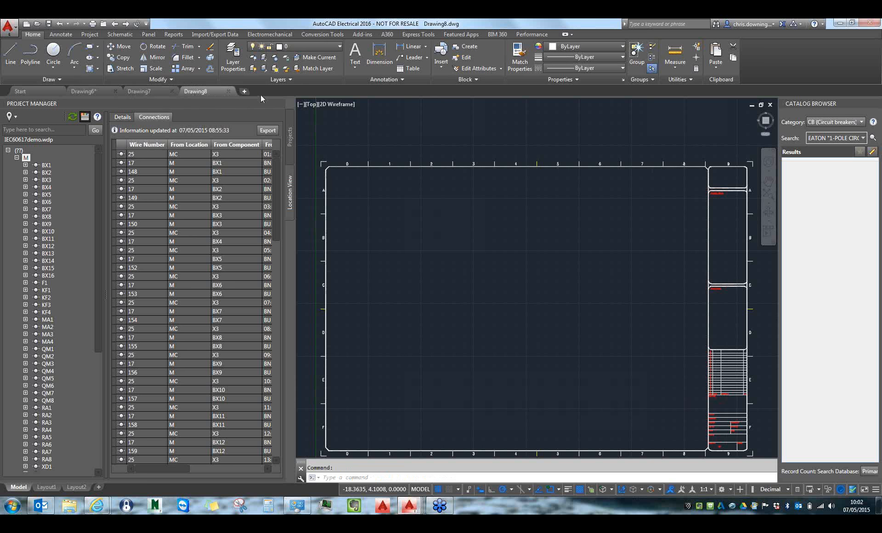
click(244, 92)
- Run the GOTOSTART command to return to the Start page
text(GOTOsta)
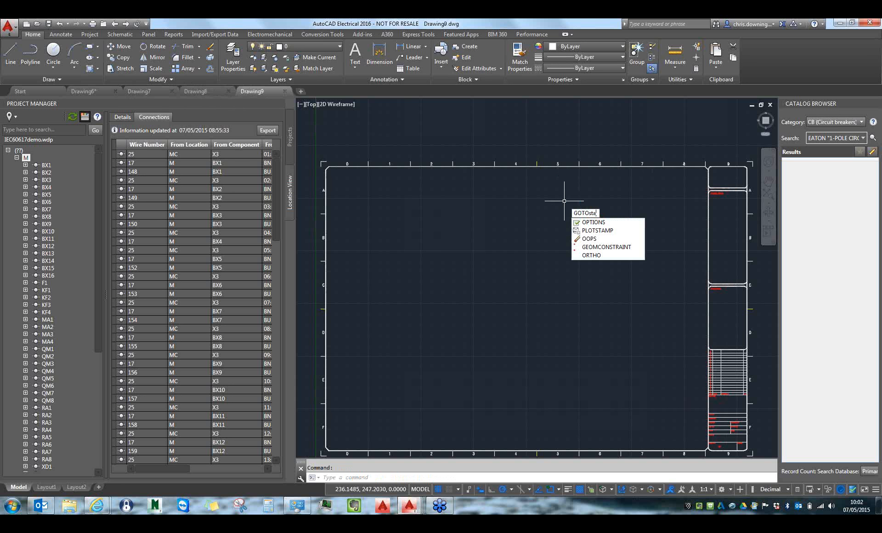
text(rt)
key(Return)
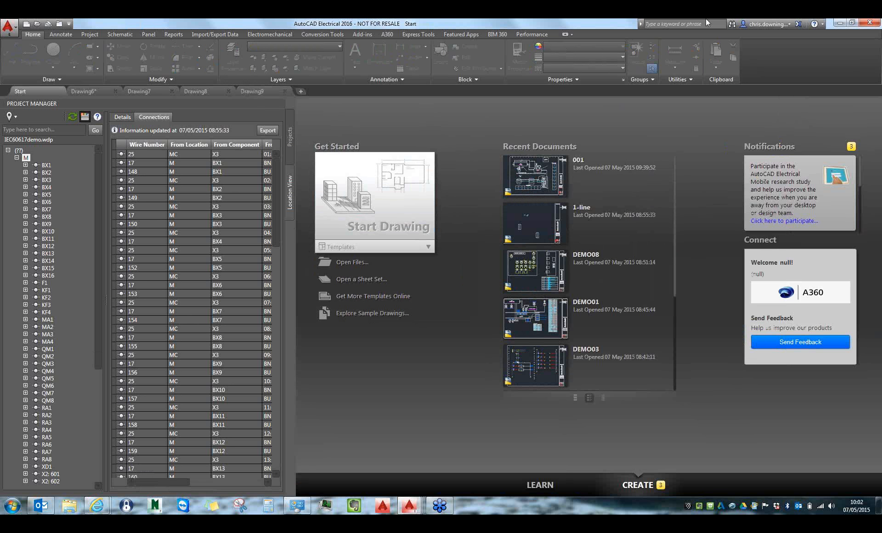
- Switch to Drawing6 and display its Layout1 and Layout2
click(98, 92)
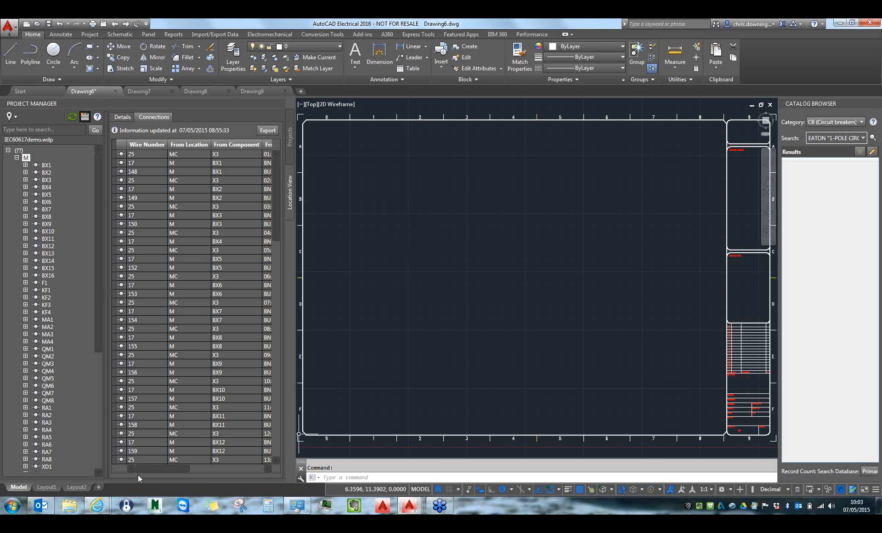
click(47, 487)
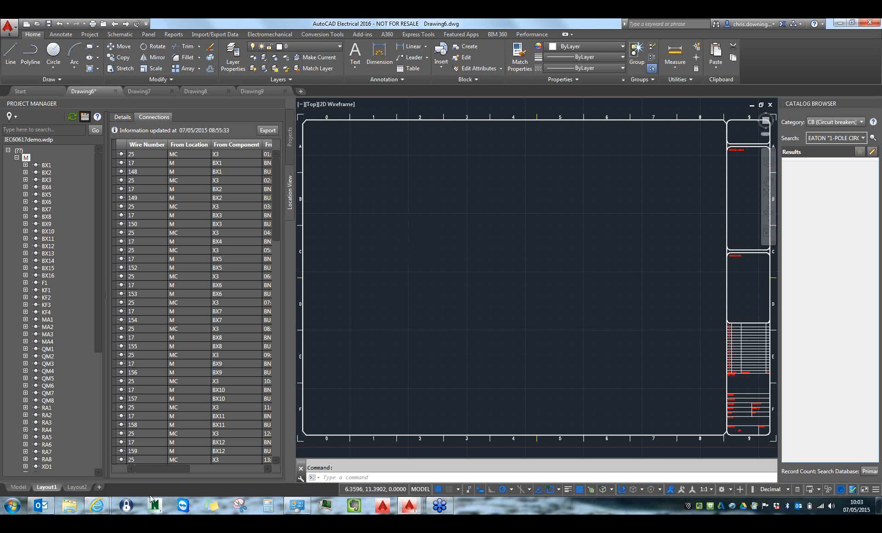
click(87, 488)
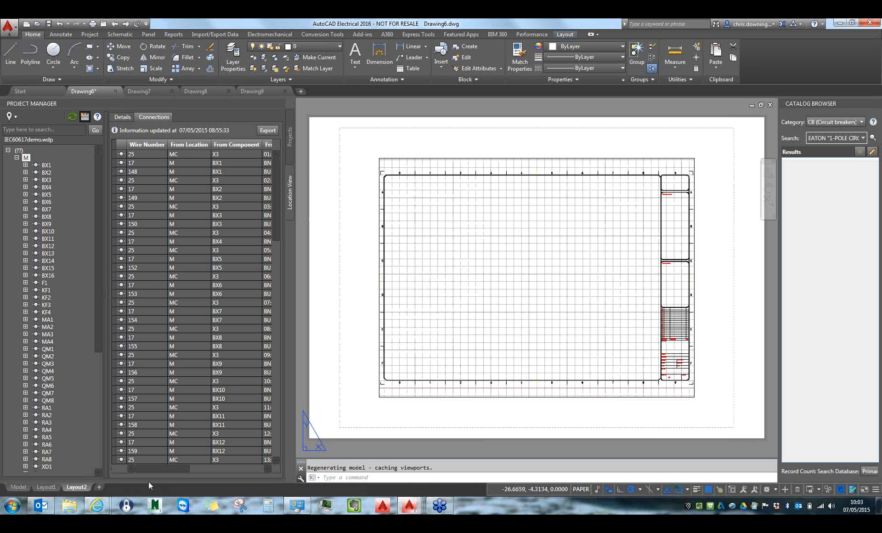
- Add a long run of new layouts to Drawing6 starting at Layout3, continuing past Layout13
click(100, 487)
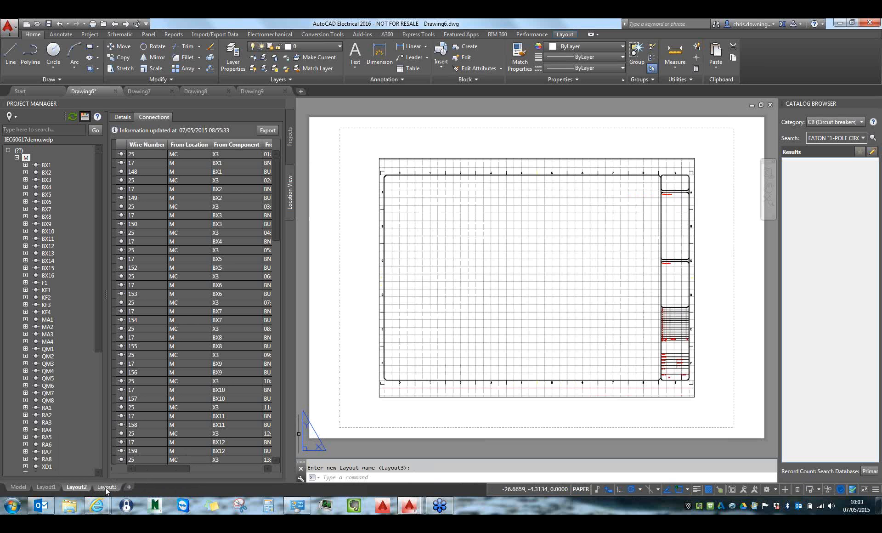
click(130, 488)
click(160, 488)
click(188, 488)
click(219, 488)
click(253, 487)
click(278, 487)
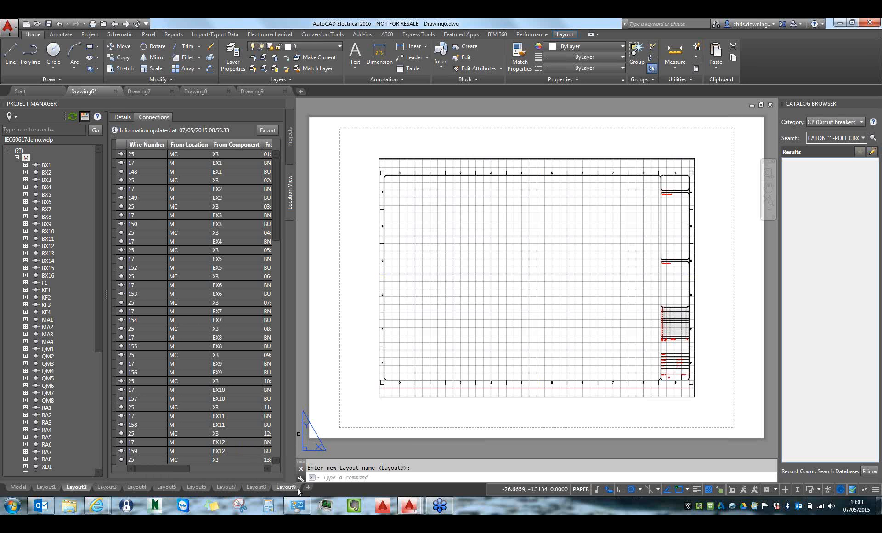
click(310, 487)
click(341, 487)
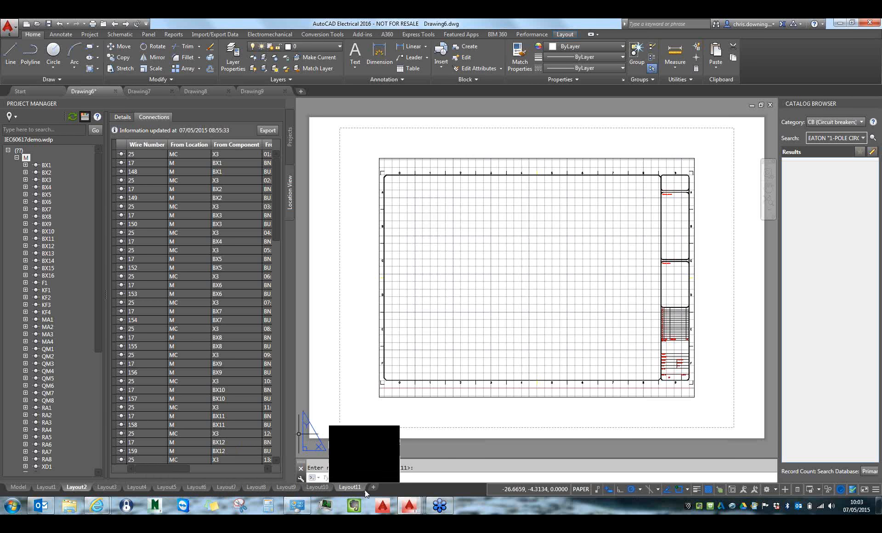
click(375, 487)
click(407, 488)
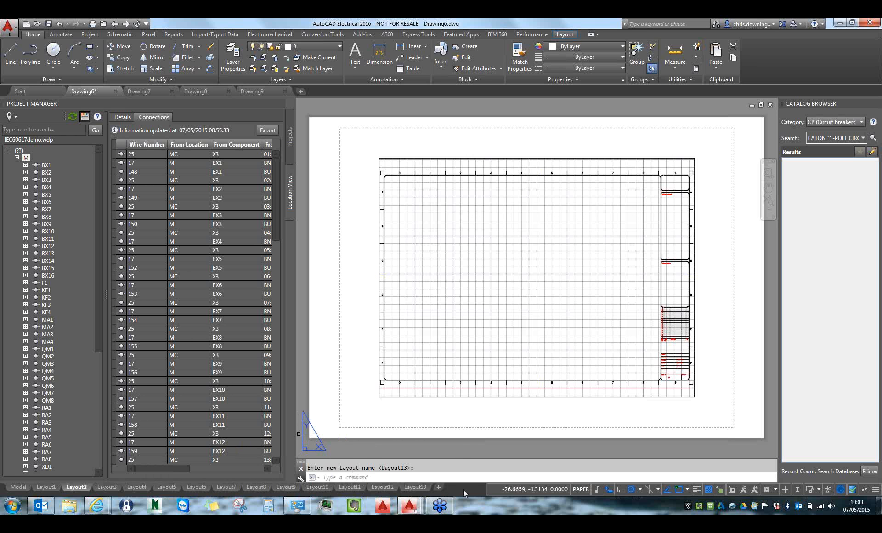
click(440, 487)
click(439, 487)
- Activate Layout1 and look over its layout options, including Dock above Status Bar
click(46, 487)
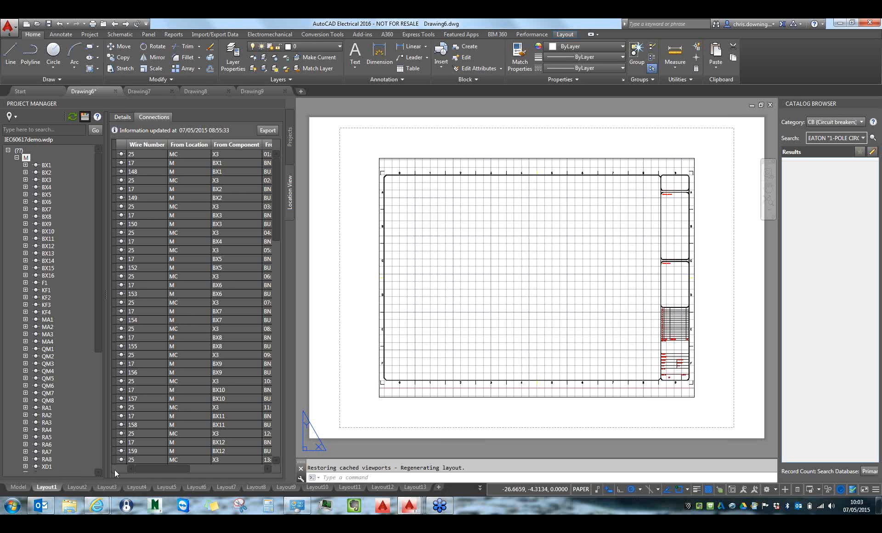
right_click(58, 488)
mouse_move(98, 506)
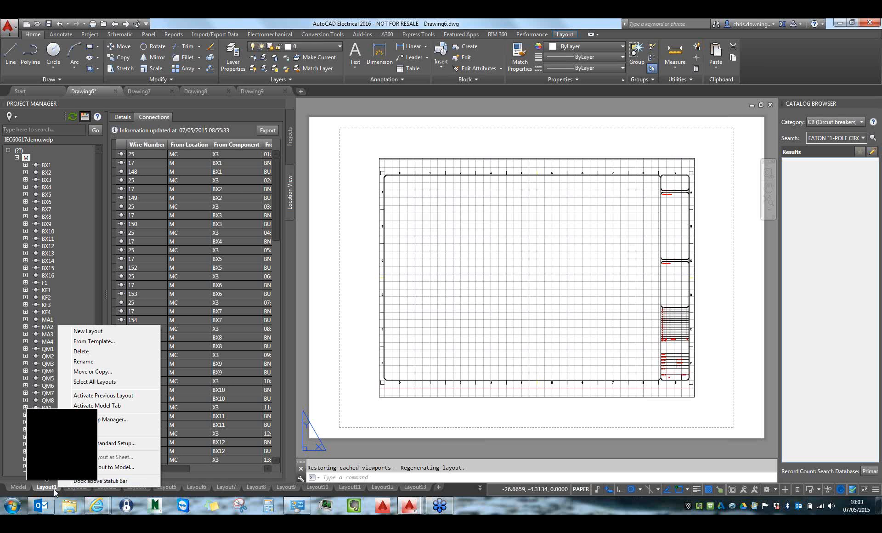
click(464, 488)
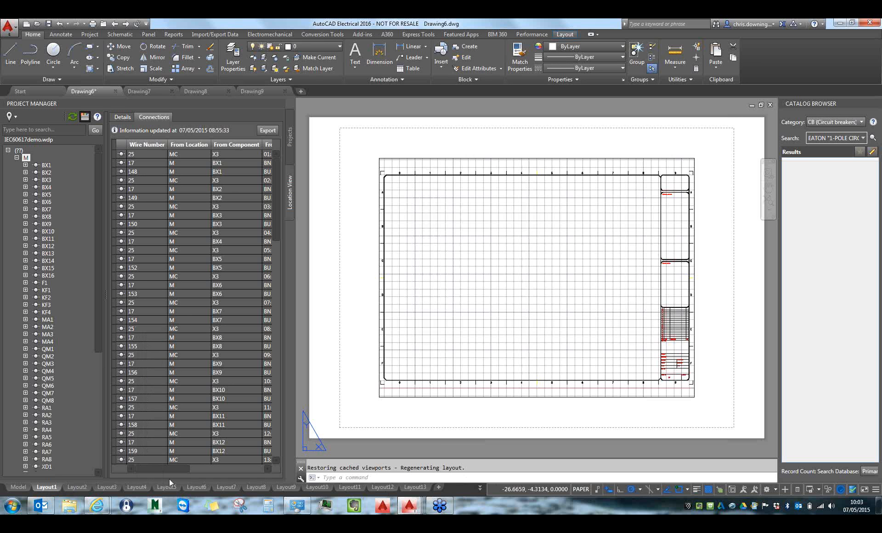
- Extend the layouts to Layout18 and move Layout1 to the end of the layout order, after Layout18
click(437, 488)
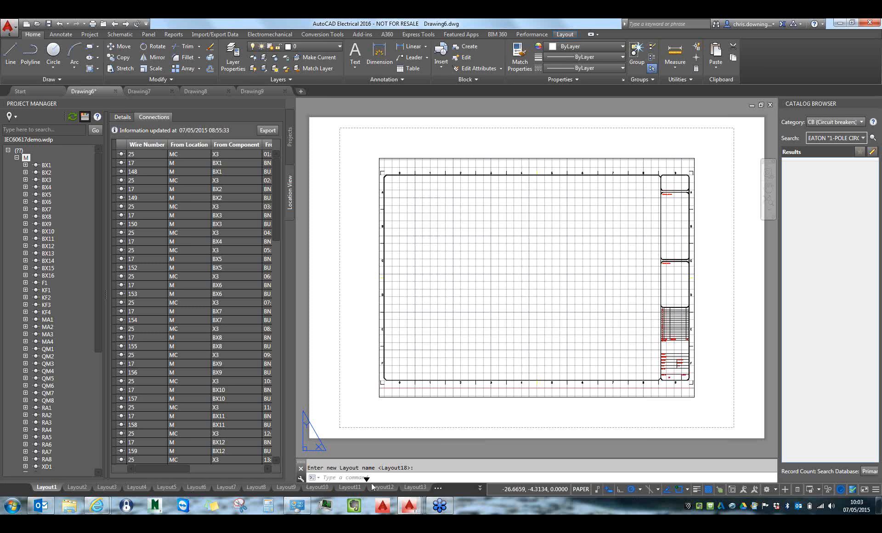
drag(372, 487, 373, 488)
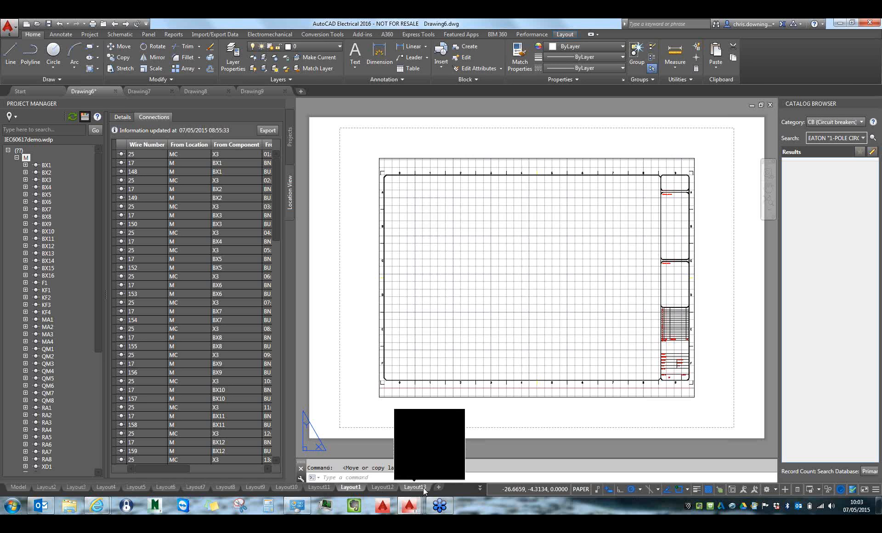
drag(179, 486, 430, 480)
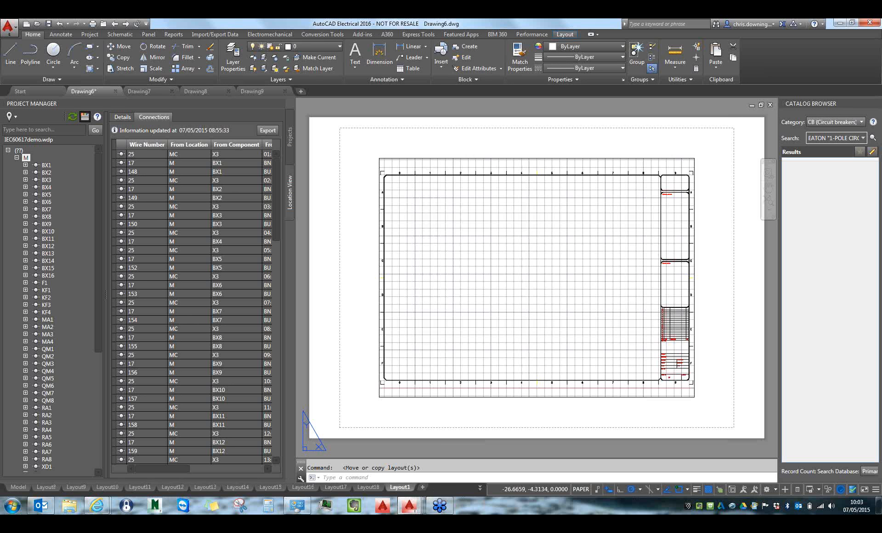
mouse_move(402, 486)
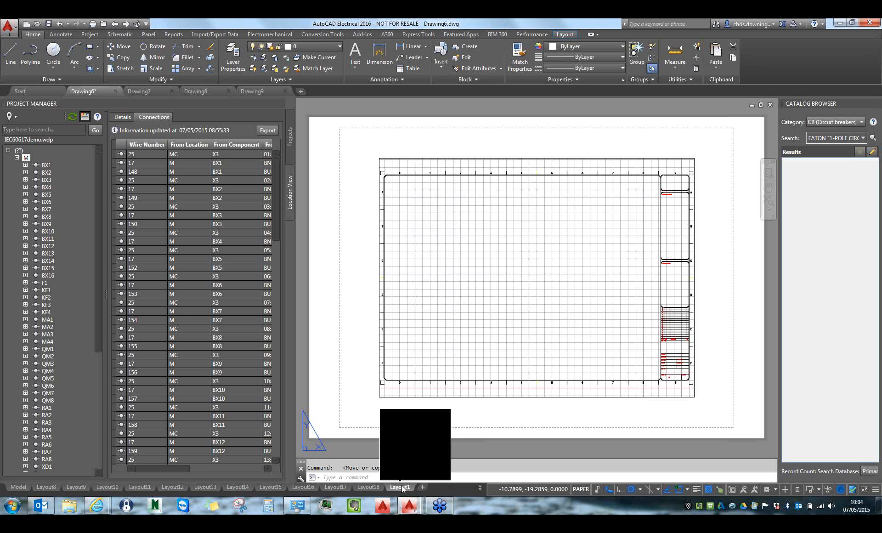
drag(400, 493, 26, 489)
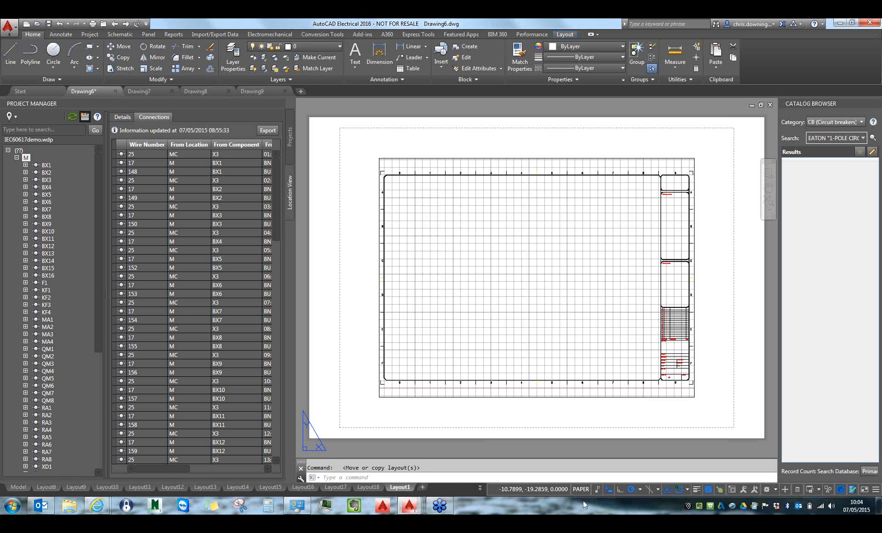
- Pick Layout7 from the list of all layouts to make it current
click(480, 488)
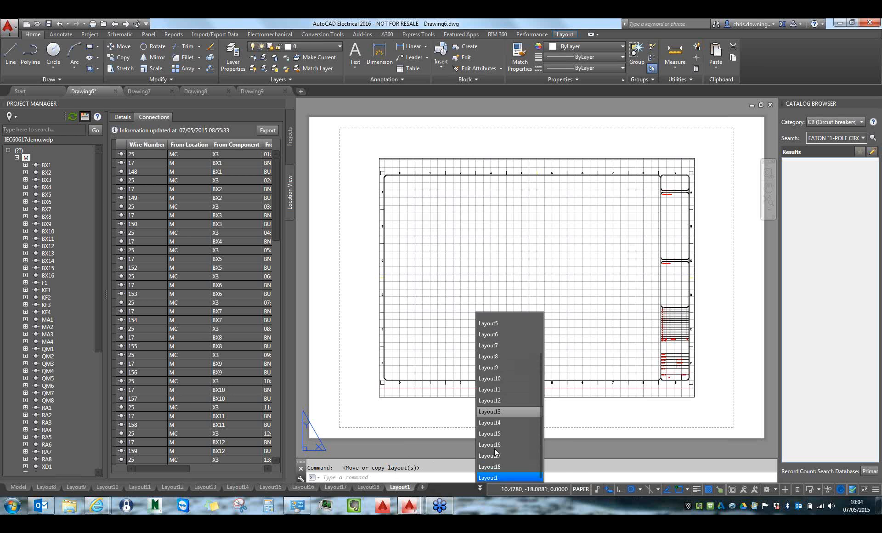
scroll(507, 362, up, 2)
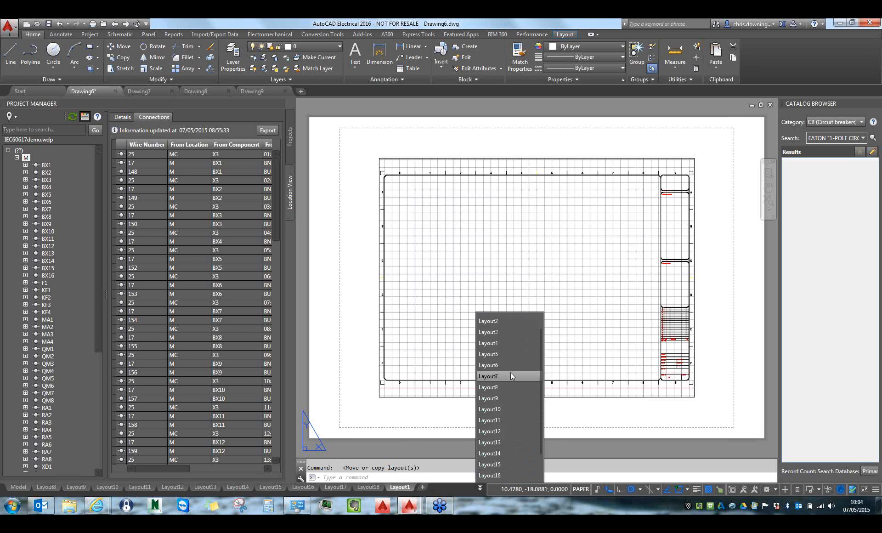
click(511, 376)
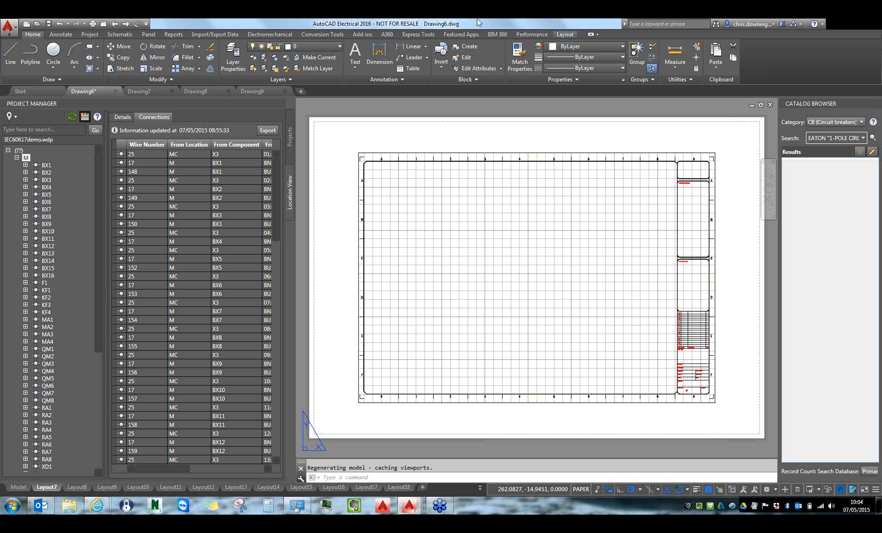
- Restore the application window to a smaller floating size and review the status bar customization options
drag(477, 26, 372, 18)
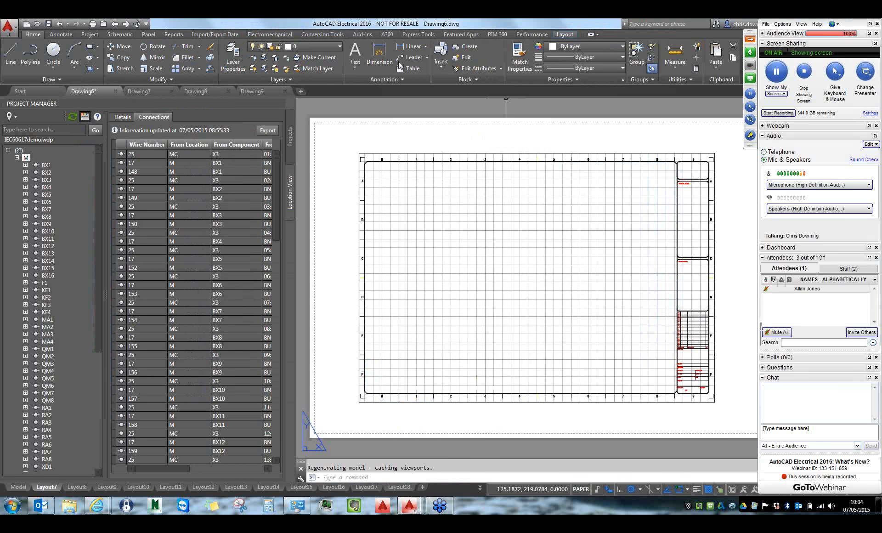
drag(399, 64, 333, 31)
click(601, 441)
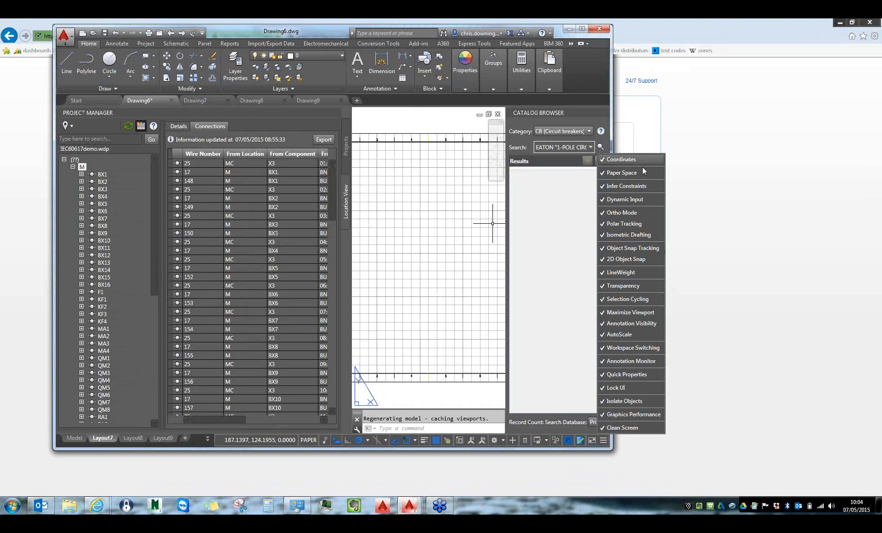
click(616, 456)
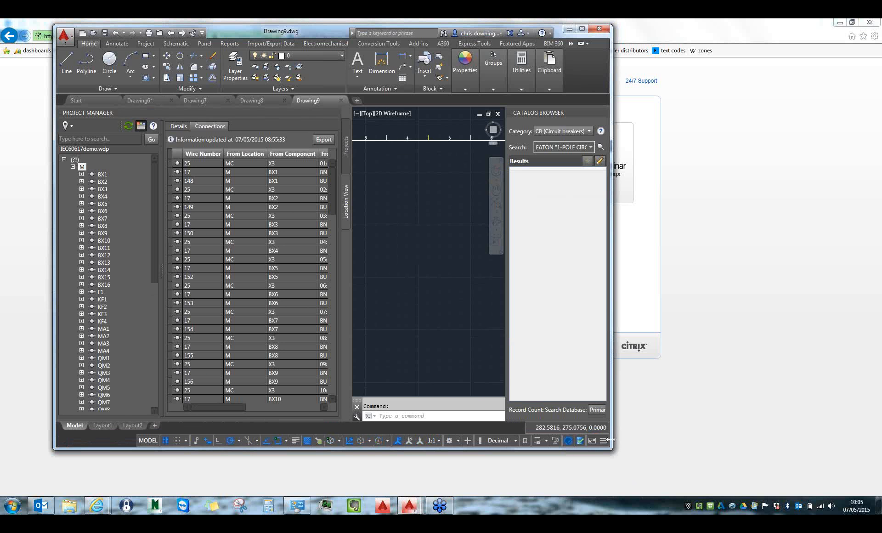
- Narrow the application window and widen it again to test how the status bar wraps onto extra rows
drag(610, 439, 485, 440)
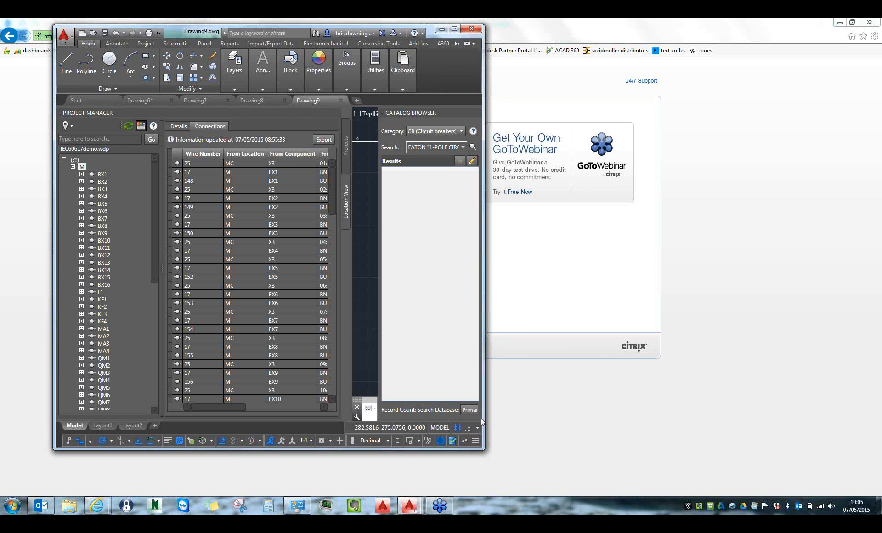
mouse_move(481, 418)
mouse_down()
mouse_move(396, 427)
mouse_move(453, 440)
mouse_move(587, 440)
mouse_up()
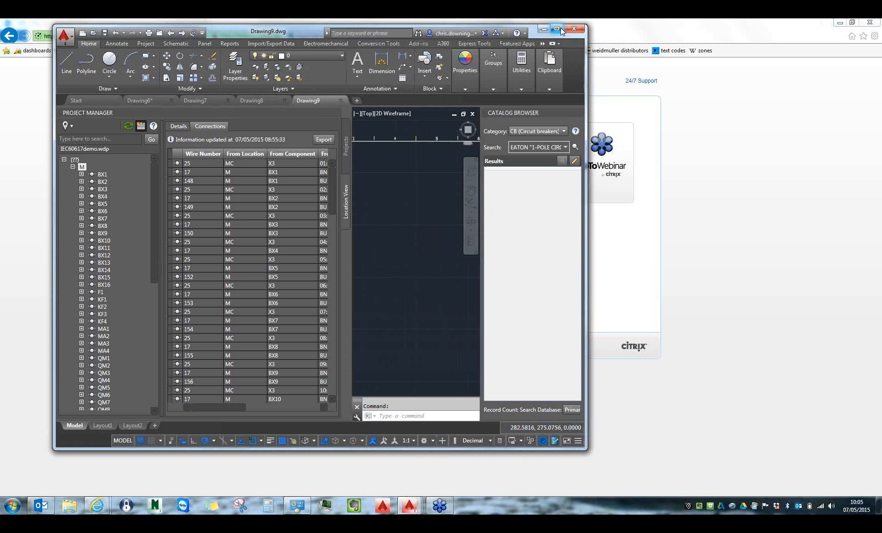
- Maximize the application window and preview the block insertion gallery of Drawing9
click(556, 29)
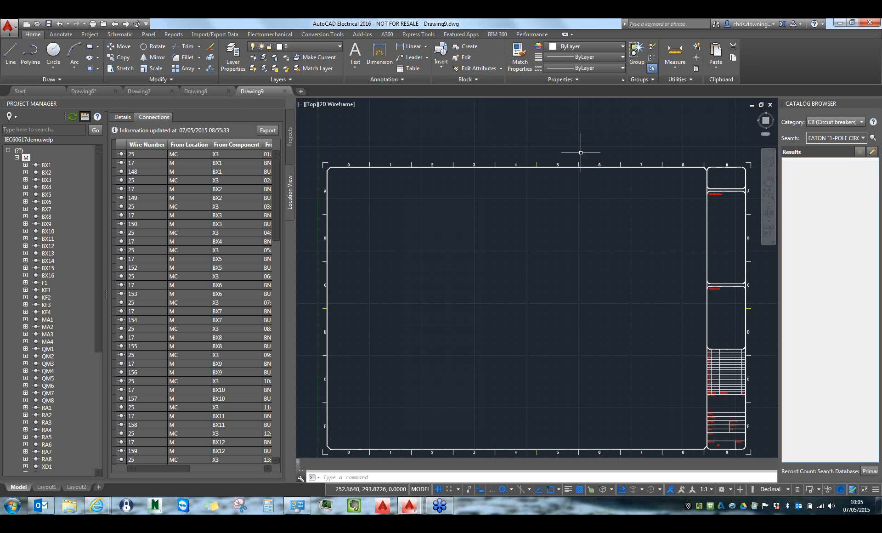
click(440, 68)
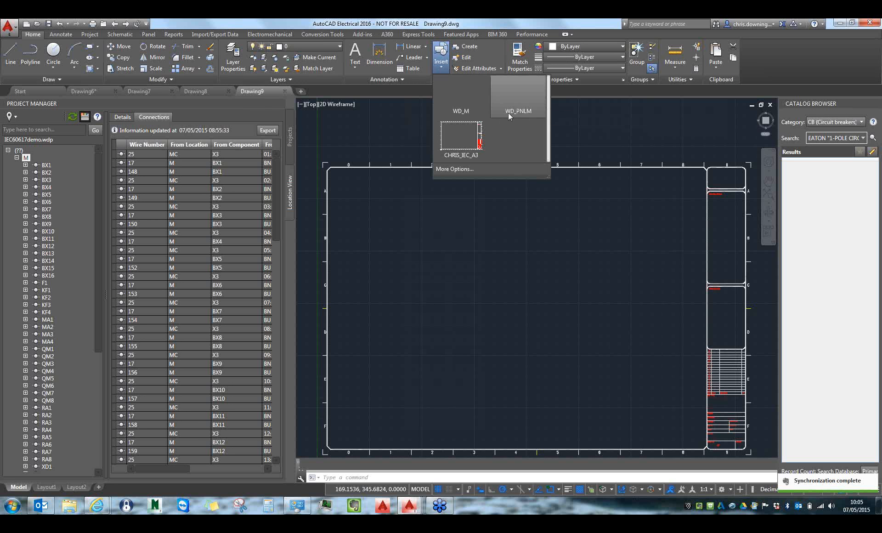
- Close all the open drawings, discarding the changes to Drawing6
click(285, 91)
click(228, 91)
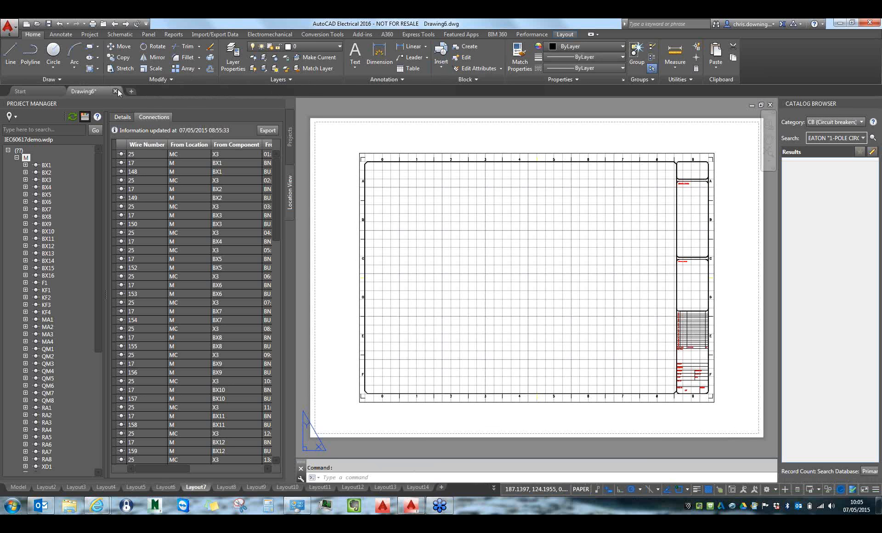
click(117, 90)
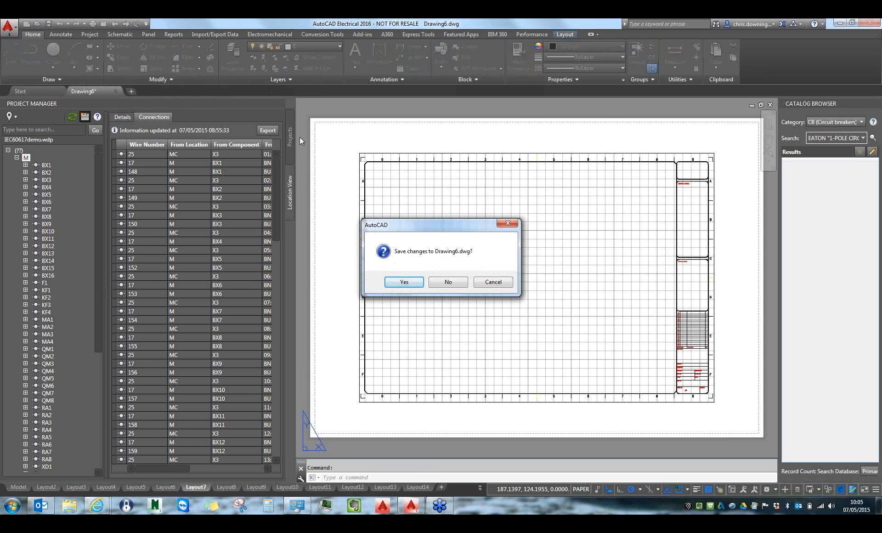
click(433, 279)
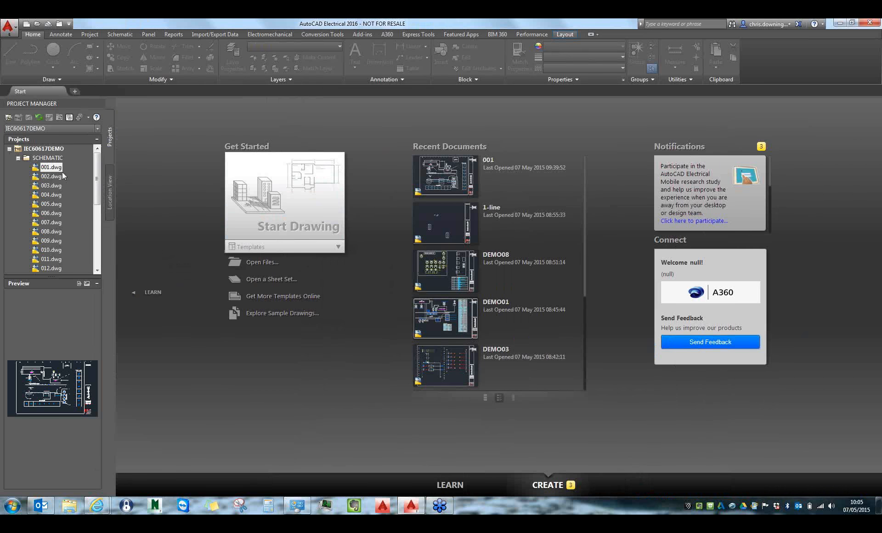
- Open drawing 001 of the IEC60617DEMO project and browse the blocks in its insertion gallery
click(458, 194)
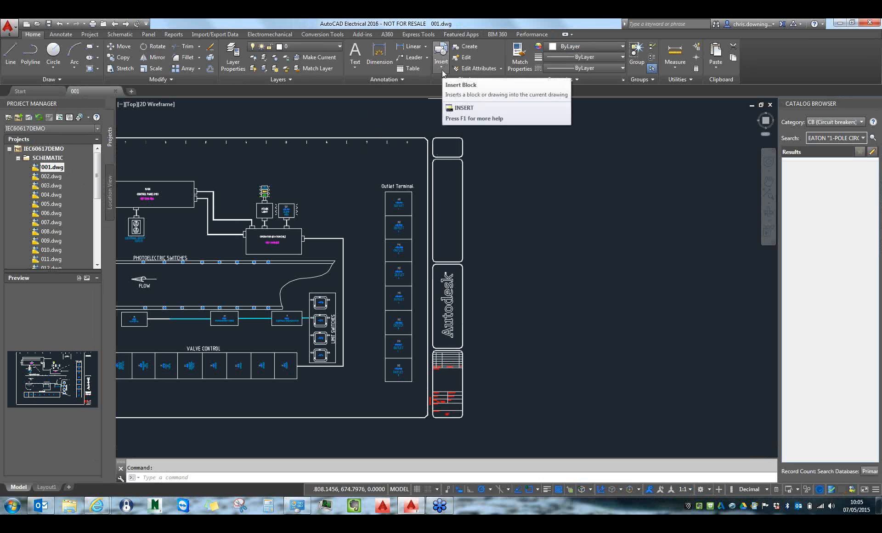
click(444, 71)
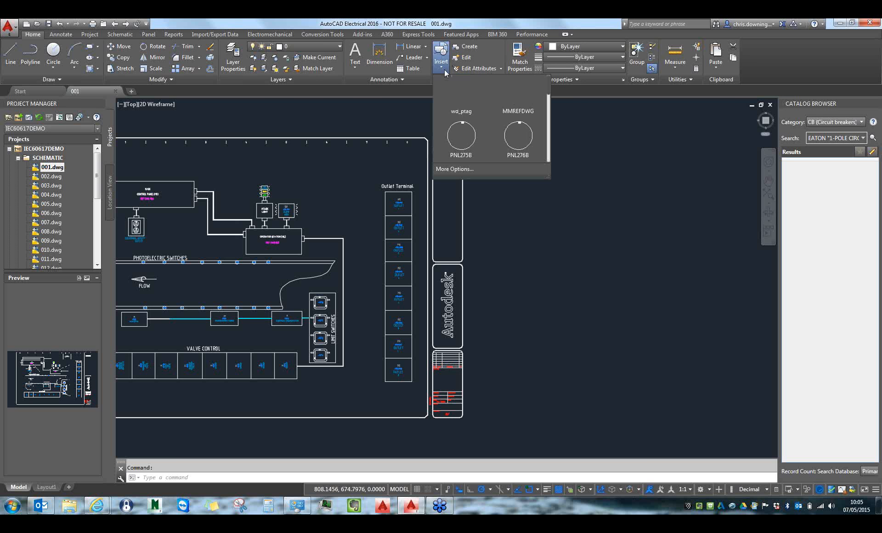
drag(550, 90, 550, 117)
click(567, 215)
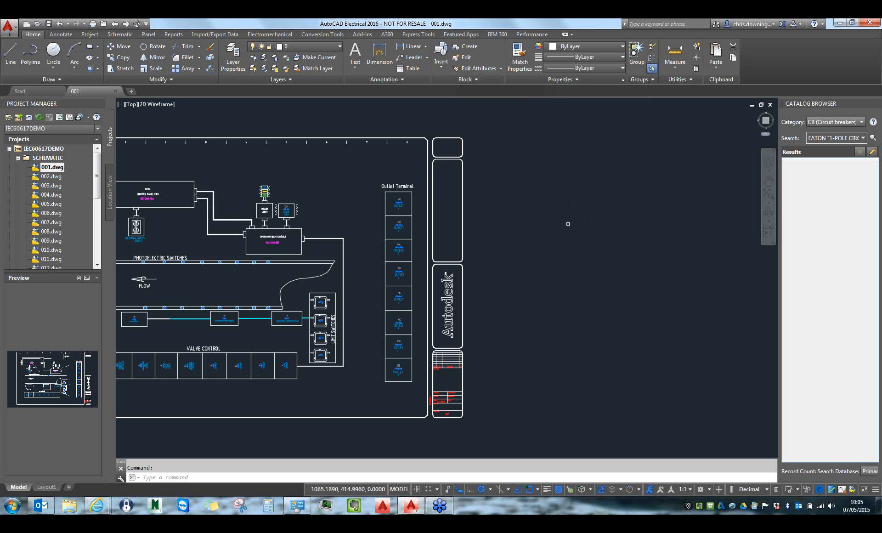
- Set the GALLERYVIEW system variable to 0
text(ga)
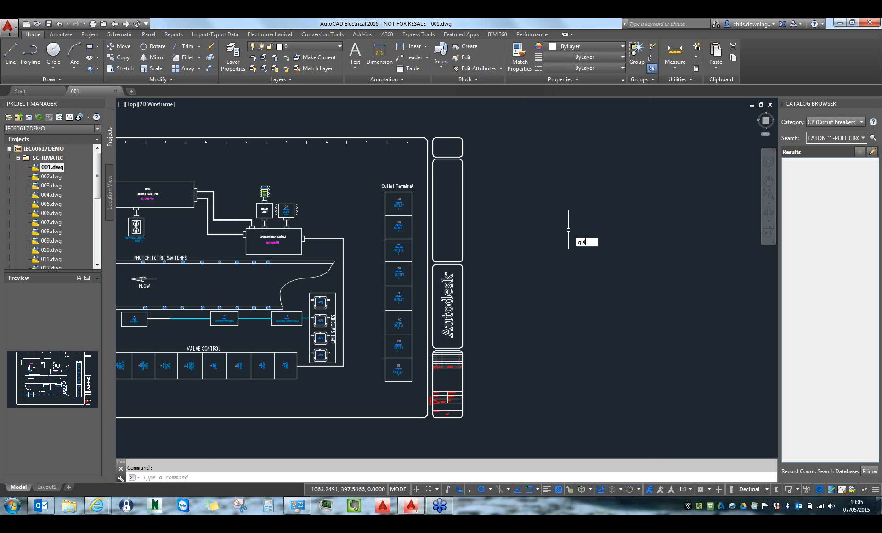
text(l)
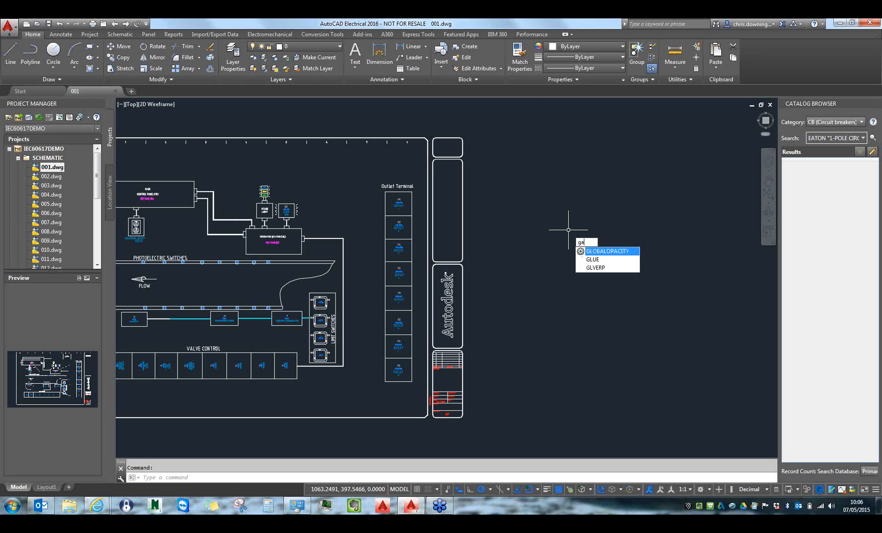
text(ll)
key(Return)
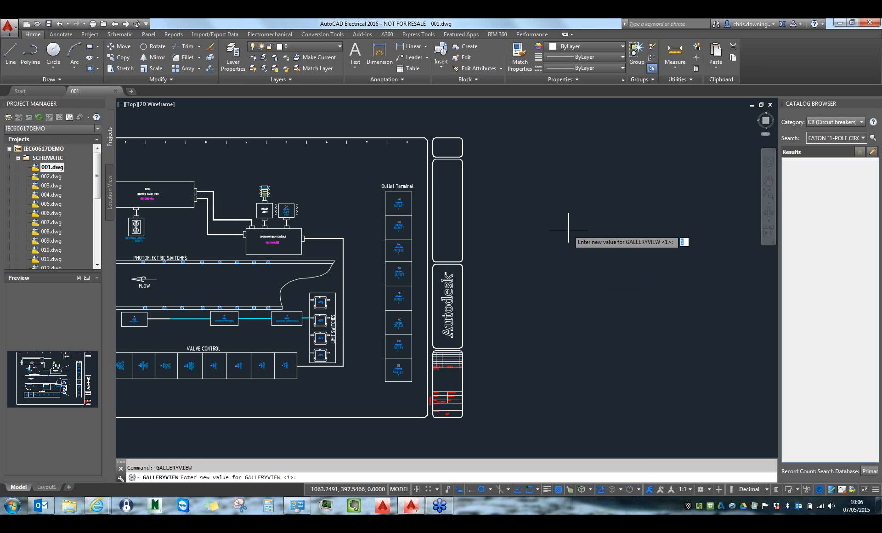
key(Return)
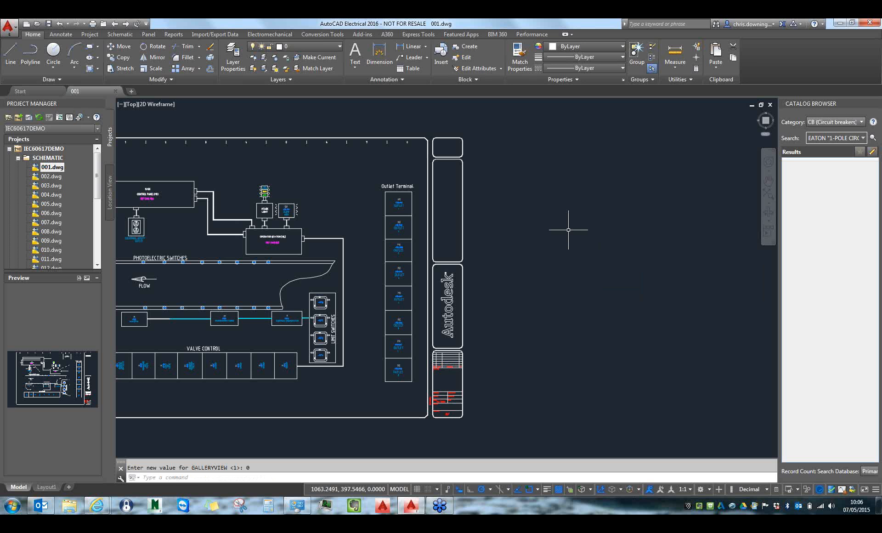
- Bring up the block Insert dialog, widen it and dismiss it without inserting a block
click(442, 57)
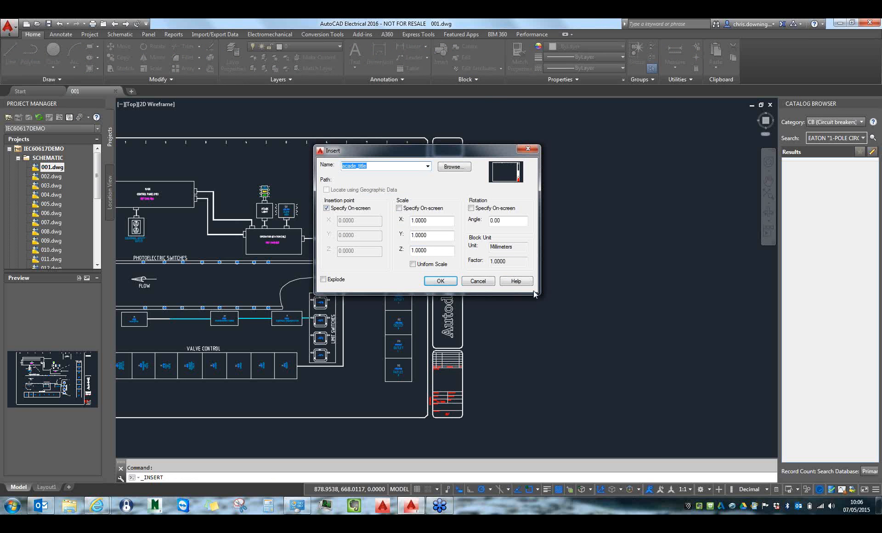
drag(540, 295, 588, 358)
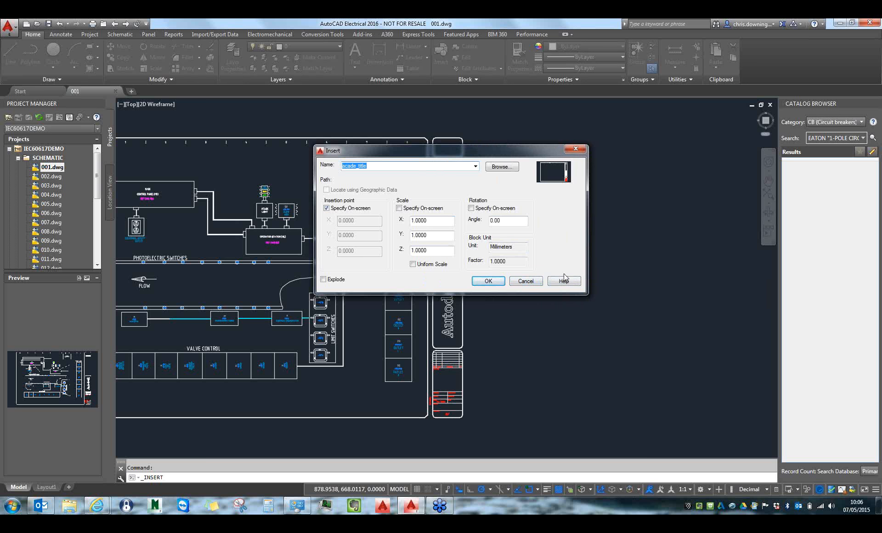
click(532, 282)
- Set the GALLERYVIEW system variable back to 1
text(RYVIEW)
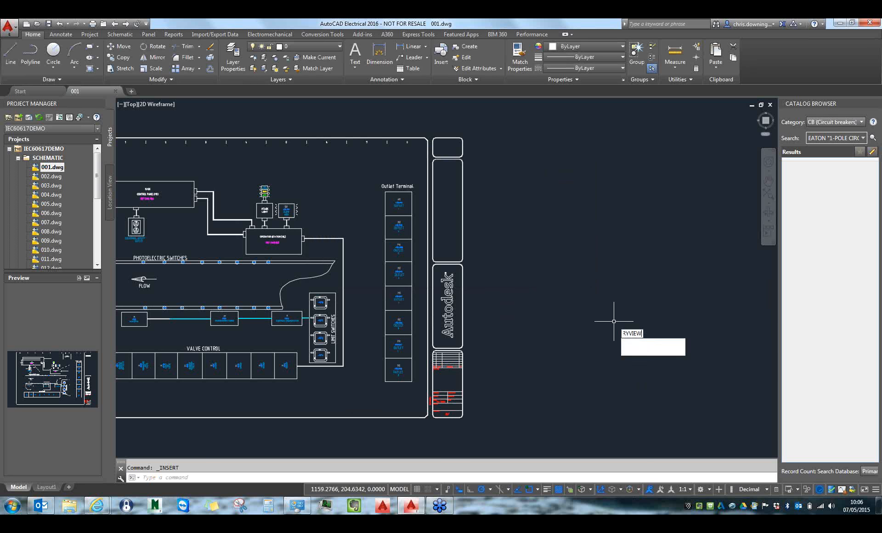
key(Return)
text(1)
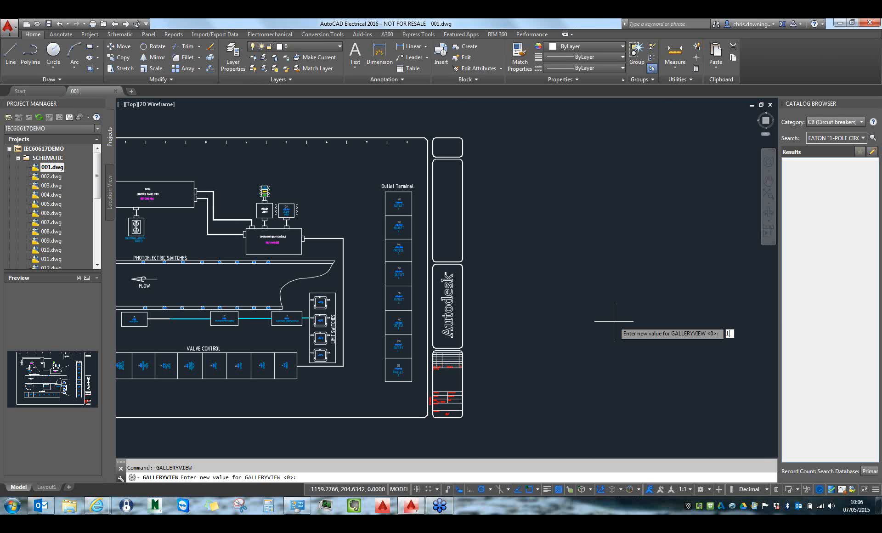
key(Return)
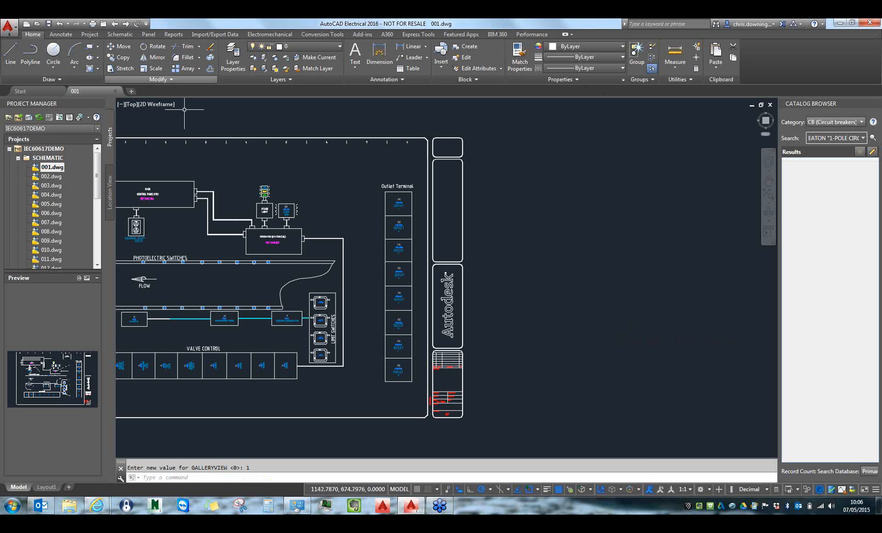
- Set the DIMLAYER system variable to a layer named DIMENSIONS for new dimensions
mouse_move(318, 209)
middle_down()
mouse_move(490, 163)
mouse_move(476, 159)
middle_up()
middle_click(487, 165)
middle_click(487, 165)
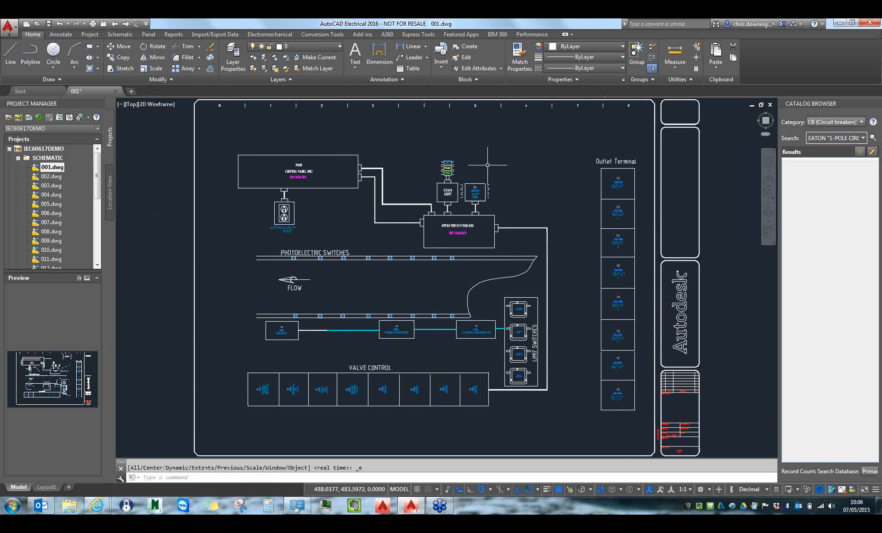
click(66, 36)
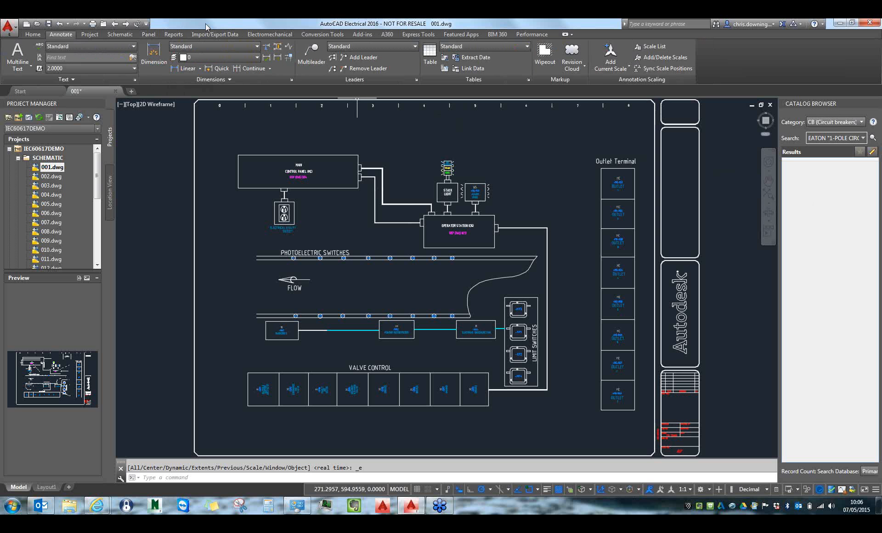
click(206, 56)
click(504, 157)
click(528, 162)
text(dim)
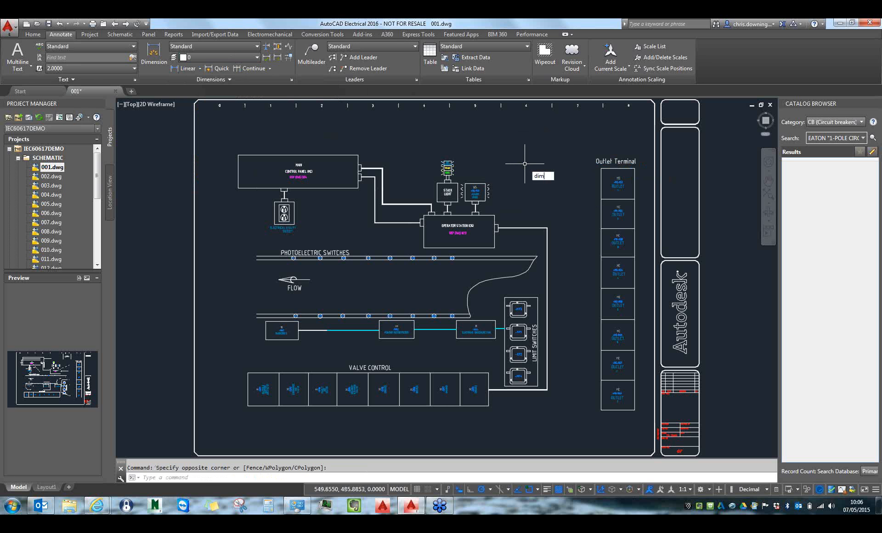
text(layer)
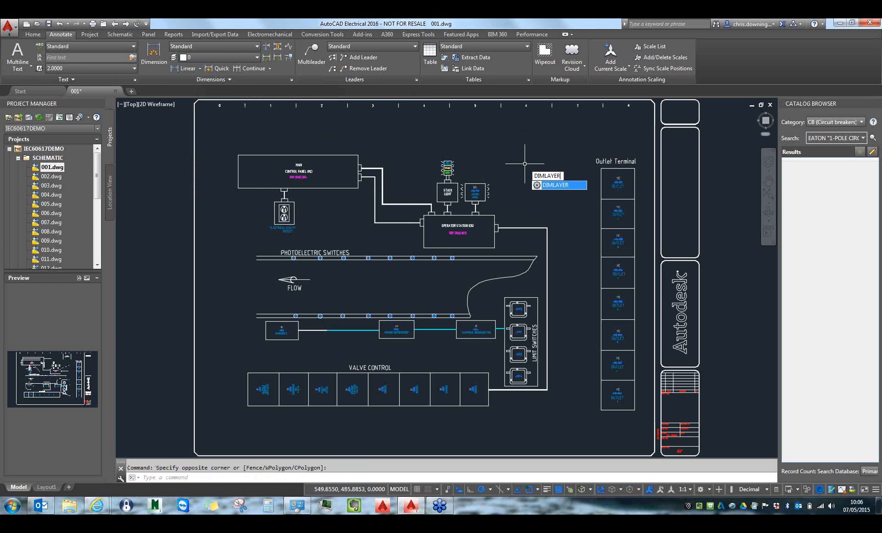
key(Return)
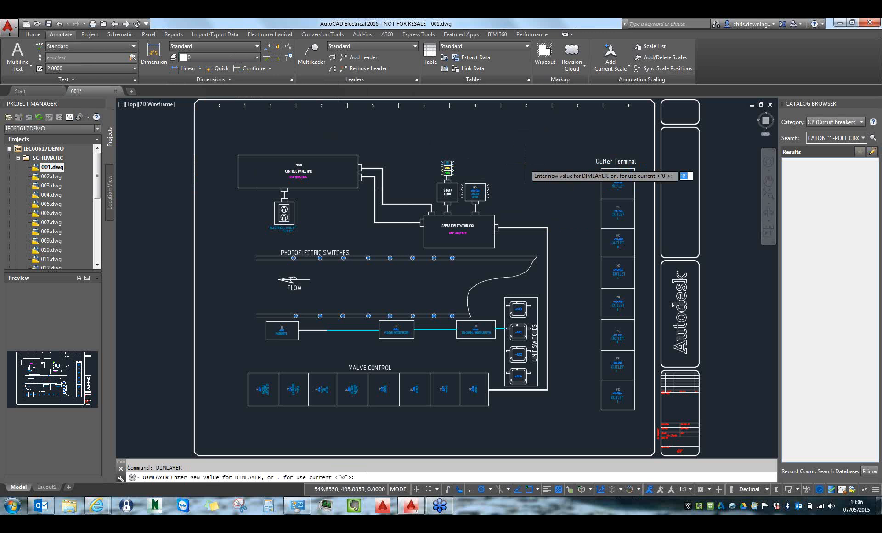
text(dim)
text(IM)
text(ENSIONS)
text(NS)
key(Return)
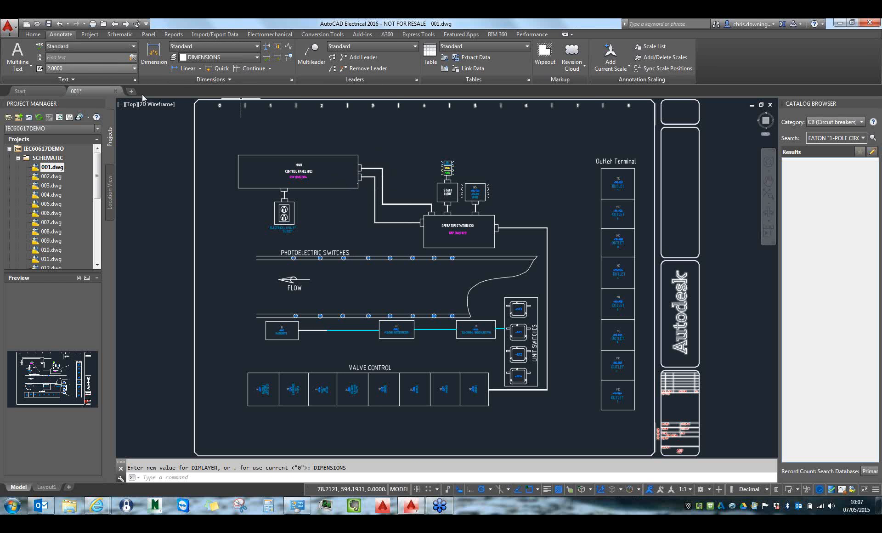
- Dimension the upper edge of the main control panel rectangle, placing the dimension just above it
click(165, 44)
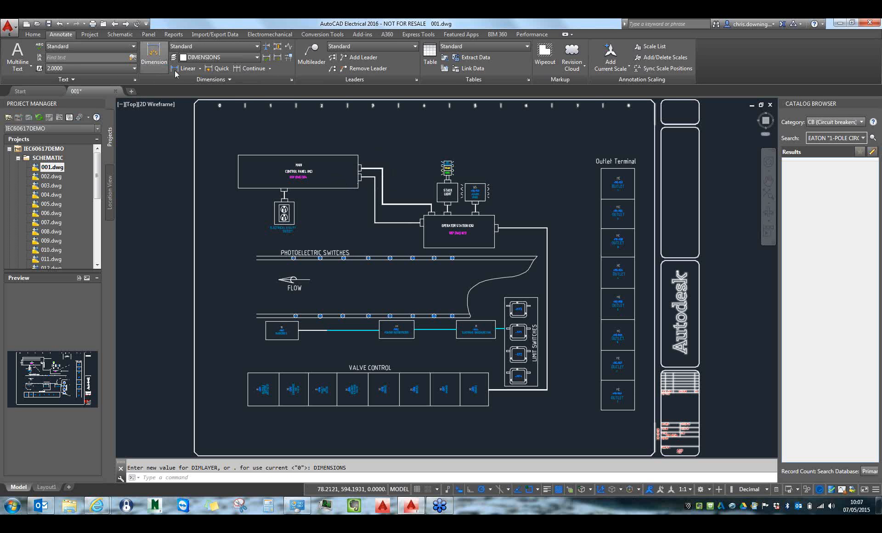
click(248, 156)
click(248, 144)
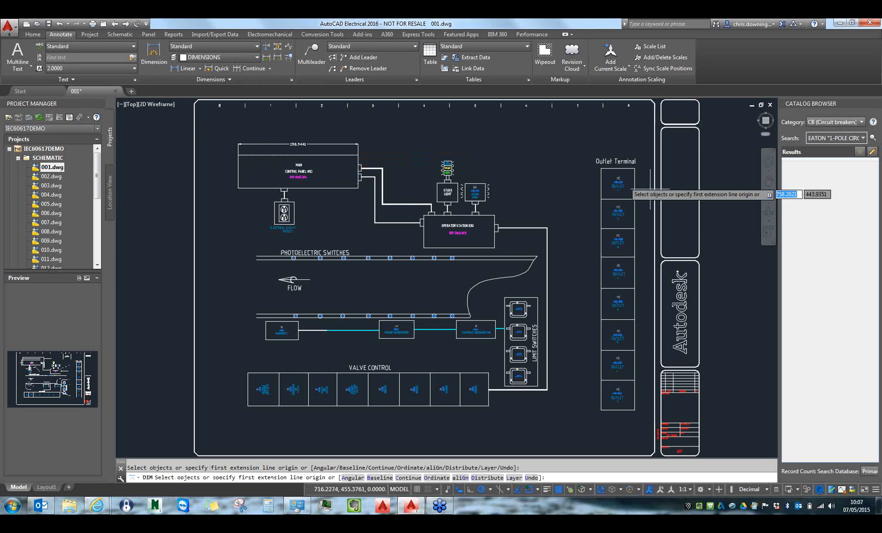
key(Escape)
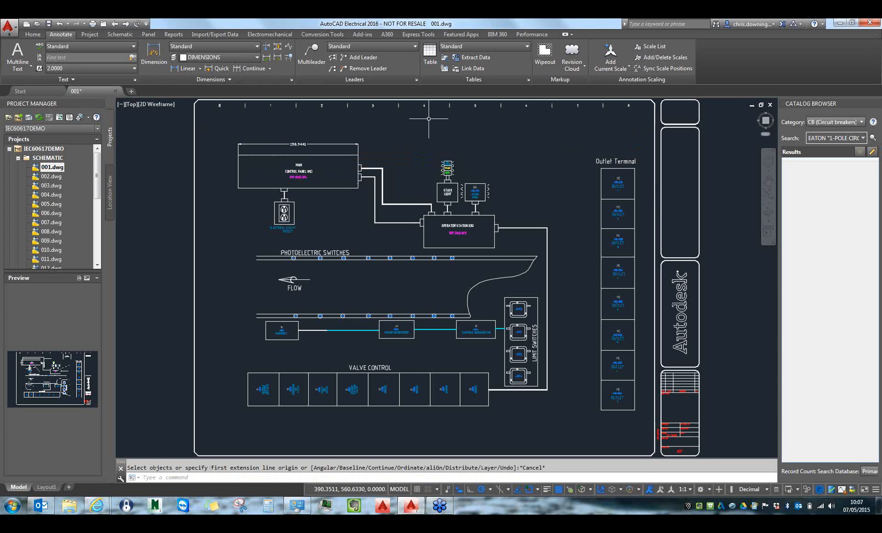
- Inspect the layer of the main control panel's dimension in its properties, moving and resizing the palette before closing it
click(330, 144)
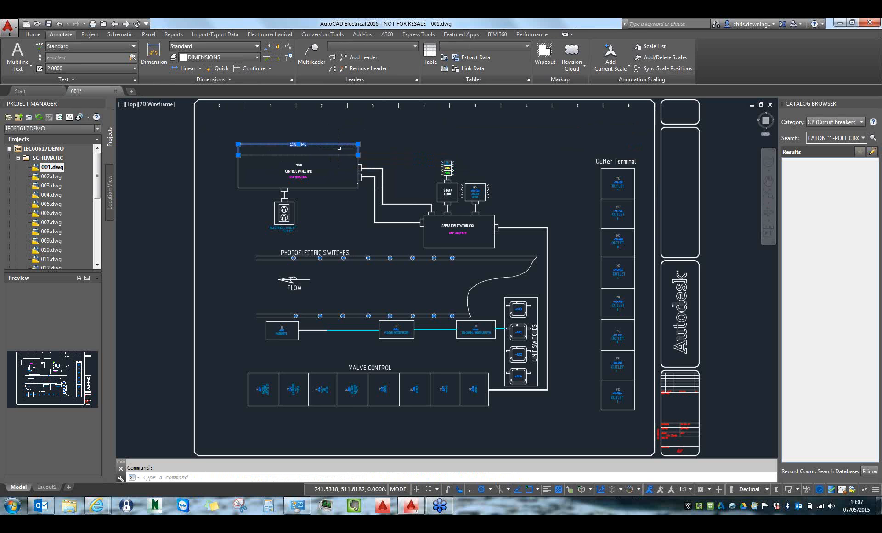
key(ctrl+1)
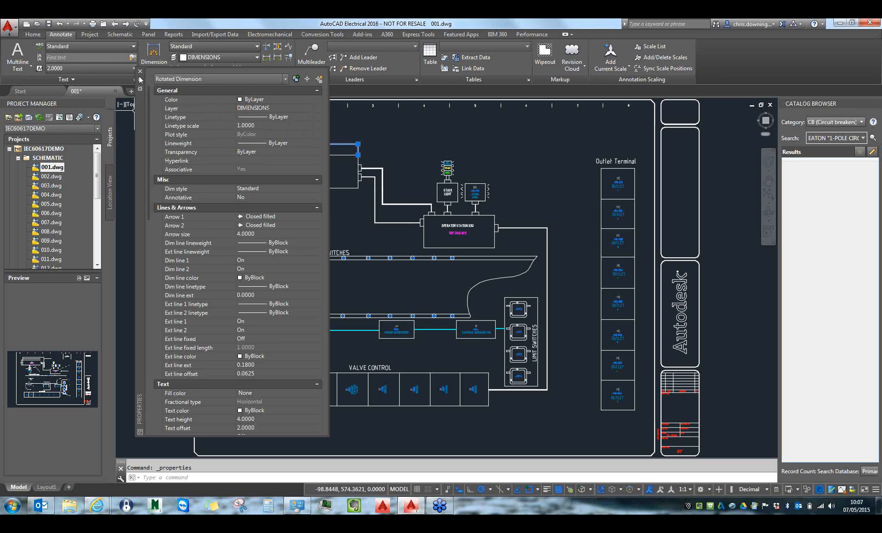
drag(137, 115, 281, 147)
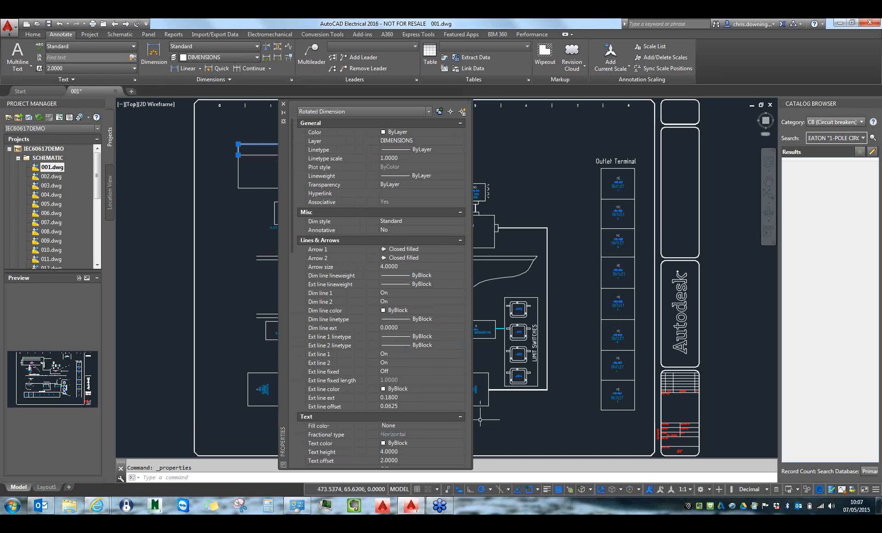
drag(470, 468, 572, 403)
click(284, 104)
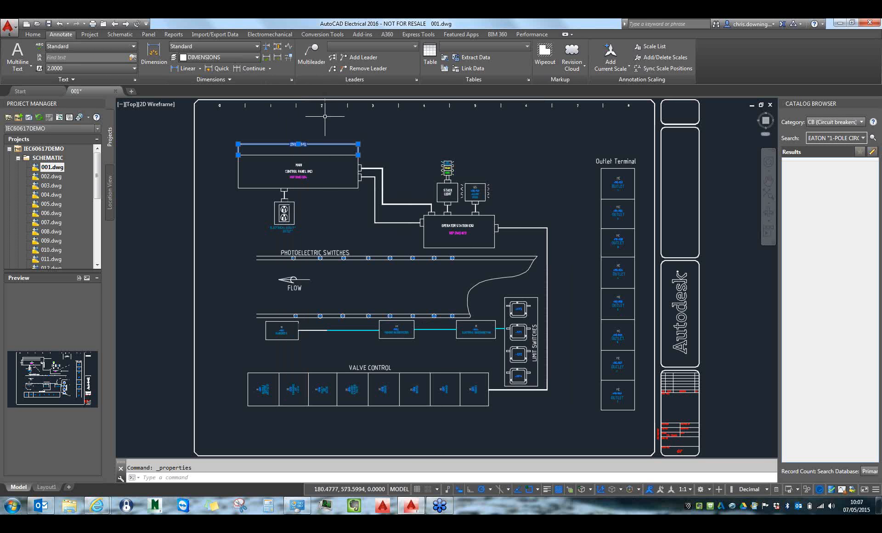
- Check the drawing's layer list for the DIMENSIONS layer in an enlarged Layer Properties Manager and close it
click(28, 35)
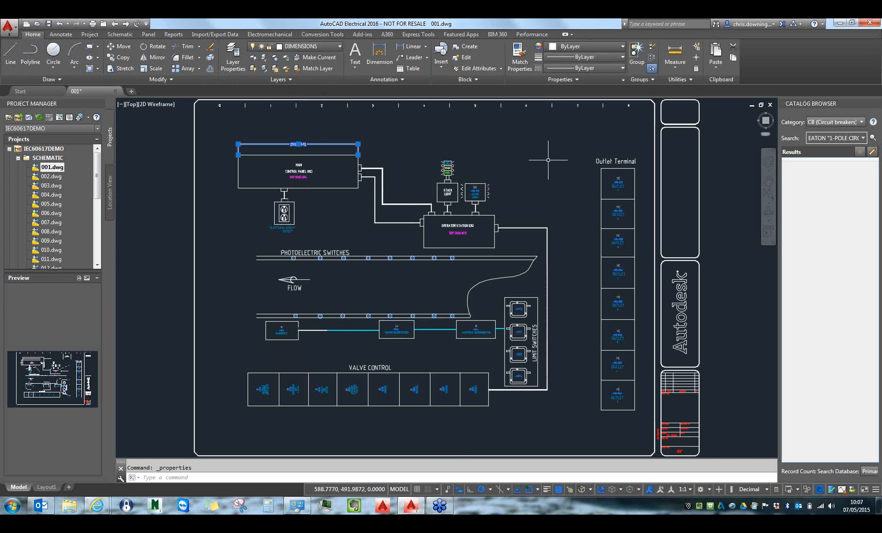
click(232, 55)
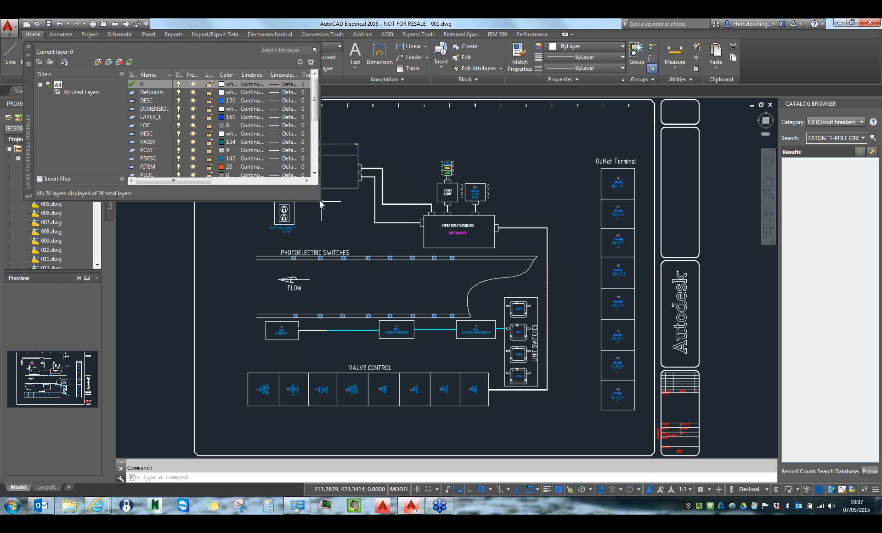
drag(320, 201, 575, 349)
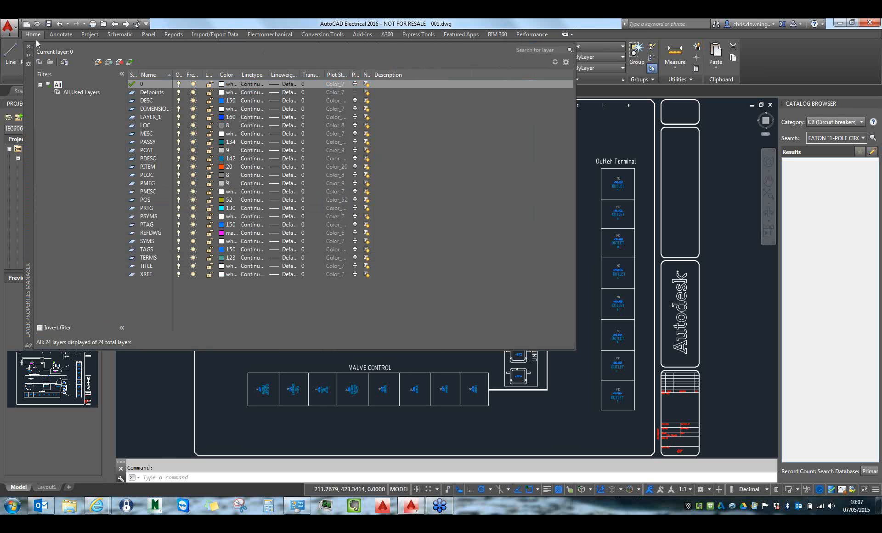
click(29, 46)
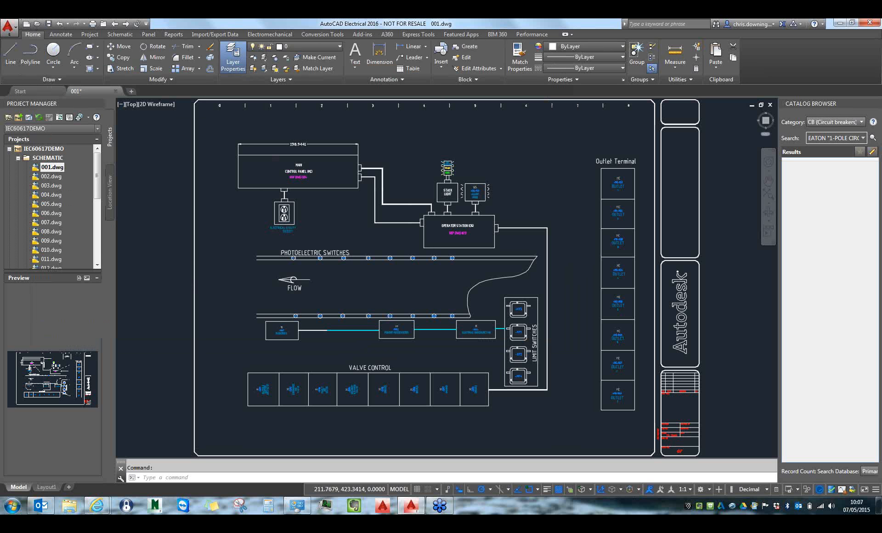
middle_drag(556, 188, 556, 170)
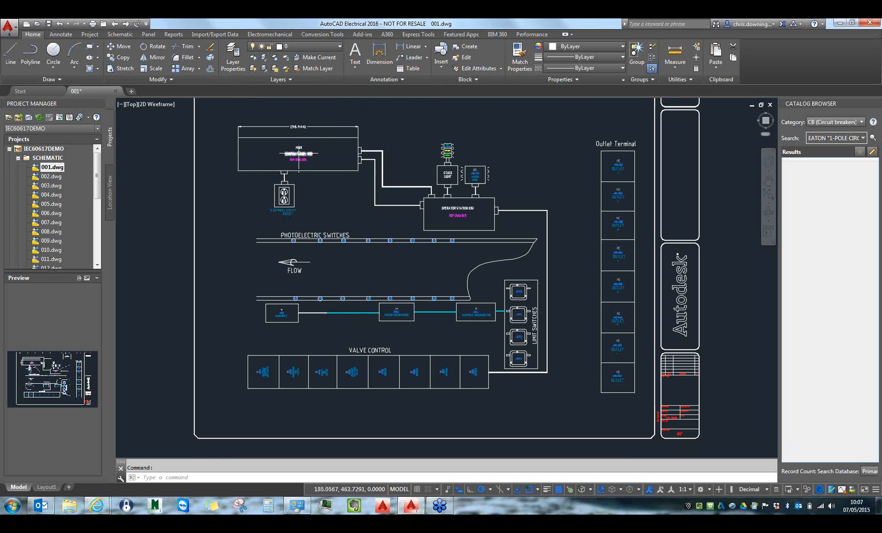
- Erase the main control panel's upper-edge dimension and add an angular dimension between its upper and left edges
click(314, 127)
key(Delete)
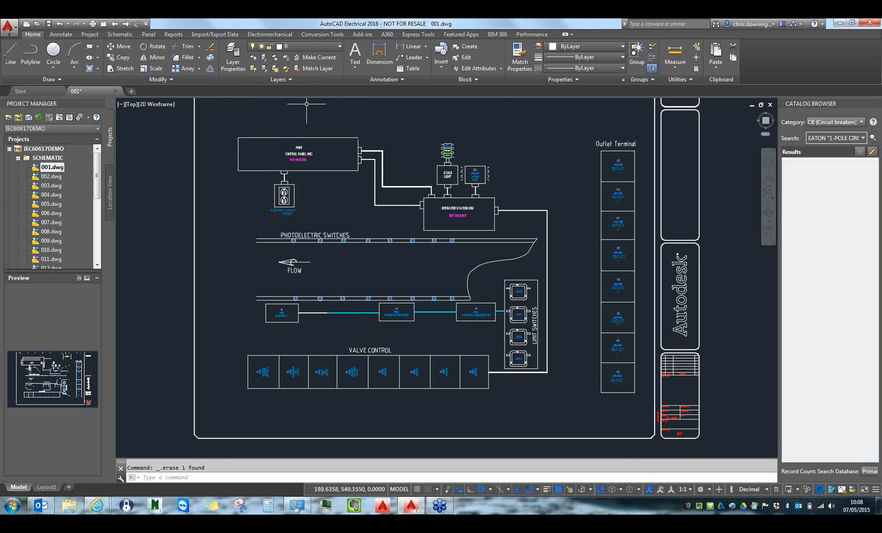
click(382, 54)
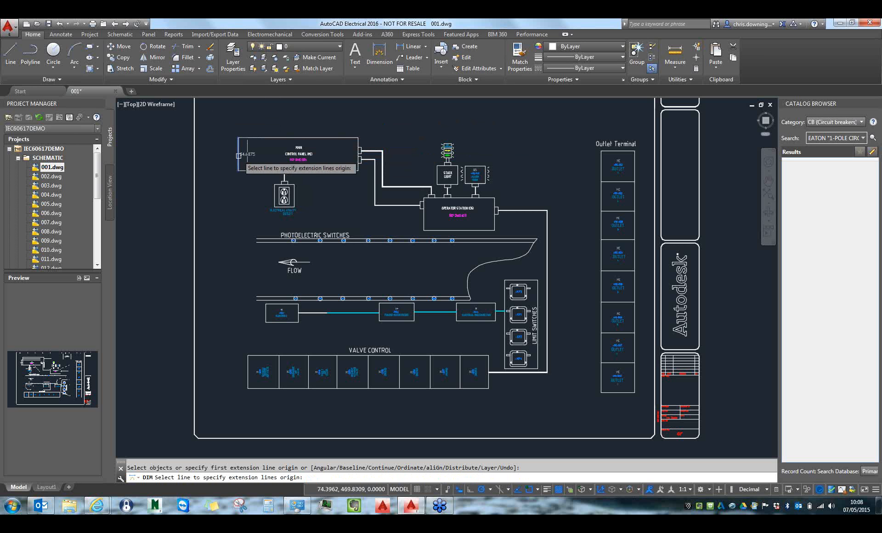
click(252, 138)
click(239, 150)
click(248, 148)
- Dimension the upper circle of the electrical utility outlet with a diameter on its left and a radius on its right
scroll(273, 191, up, 4)
scroll(281, 195, up, 4)
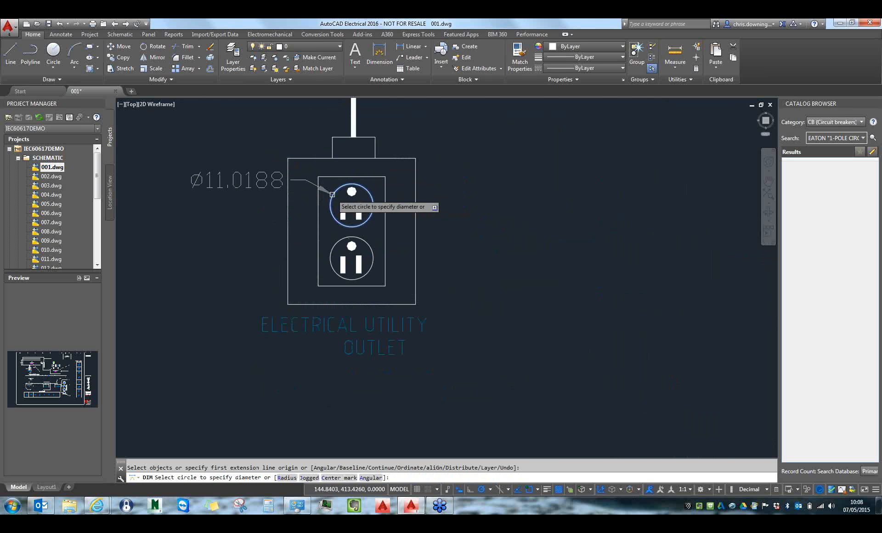
click(332, 195)
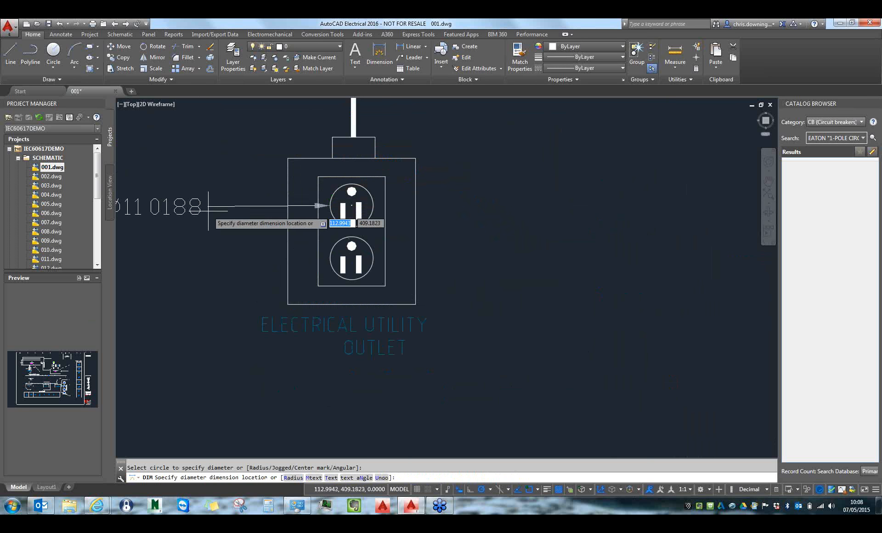
click(289, 121)
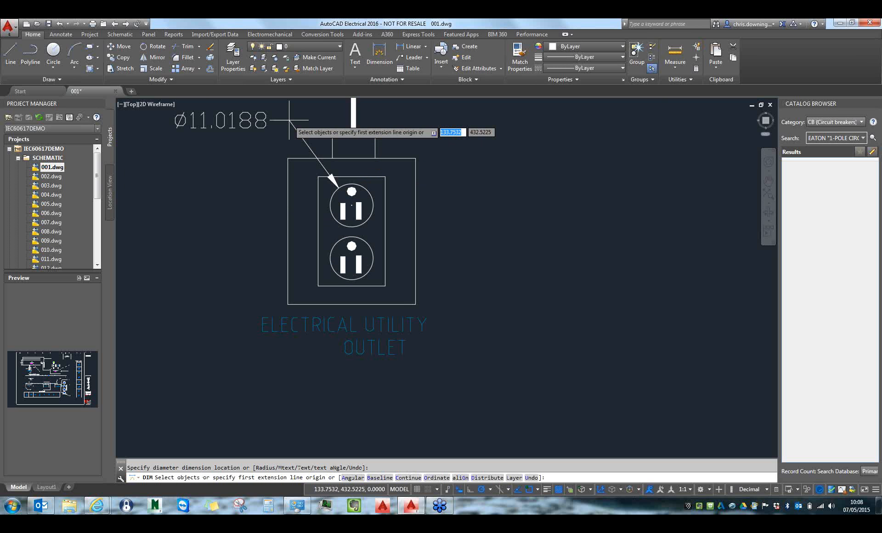
click(373, 201)
click(291, 478)
click(431, 120)
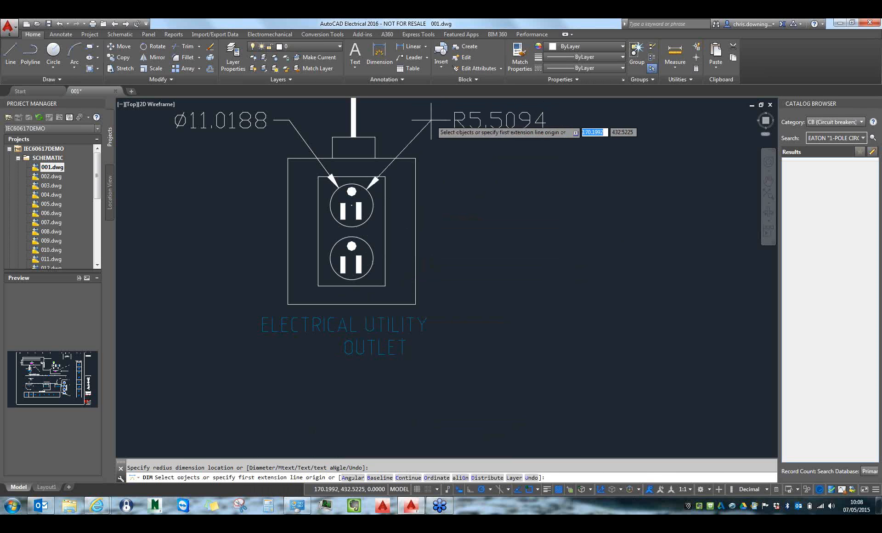
- Dimension the upper edge of the main control panel within the same Dimension command, placing the dimension just above it
scroll(468, 181, down, 2)
middle_drag(524, 185, 473, 240)
mouse_move(538, 228)
middle_down()
mouse_move(439, 270)
mouse_move(477, 322)
middle_up()
middle_drag(556, 259, 522, 272)
mouse_move(462, 117)
middle_down()
mouse_move(453, 124)
mouse_move(551, 163)
mouse_move(530, 154)
middle_up()
key(Return)
click(352, 176)
click(349, 143)
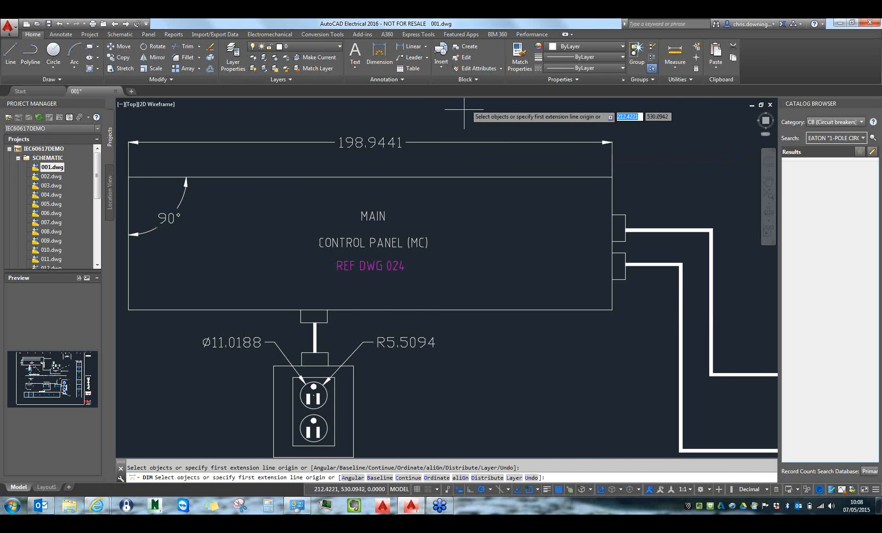
- Continue from the control panel's upper-edge dimension to the upper cable's corner, switching the object snap from Nearest to Endpoint and cancelling the overlap handling
text(C)
key(Return)
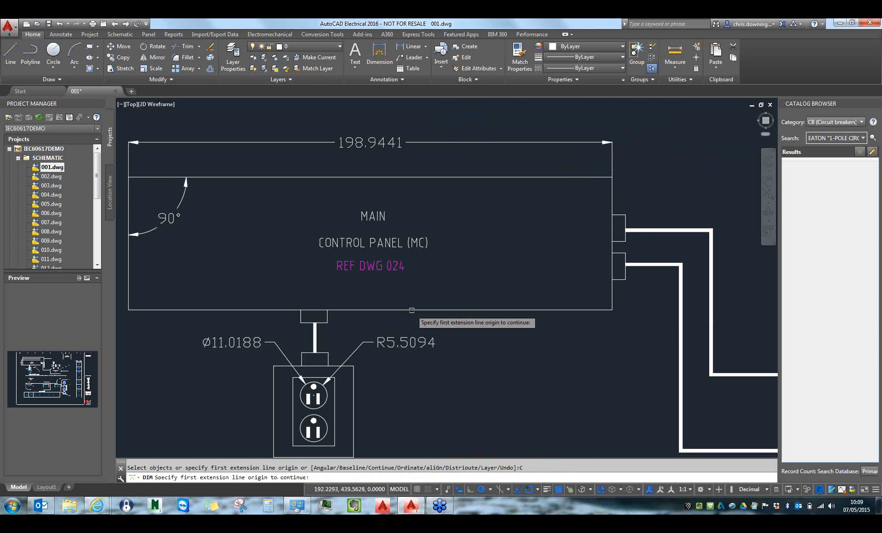
click(329, 141)
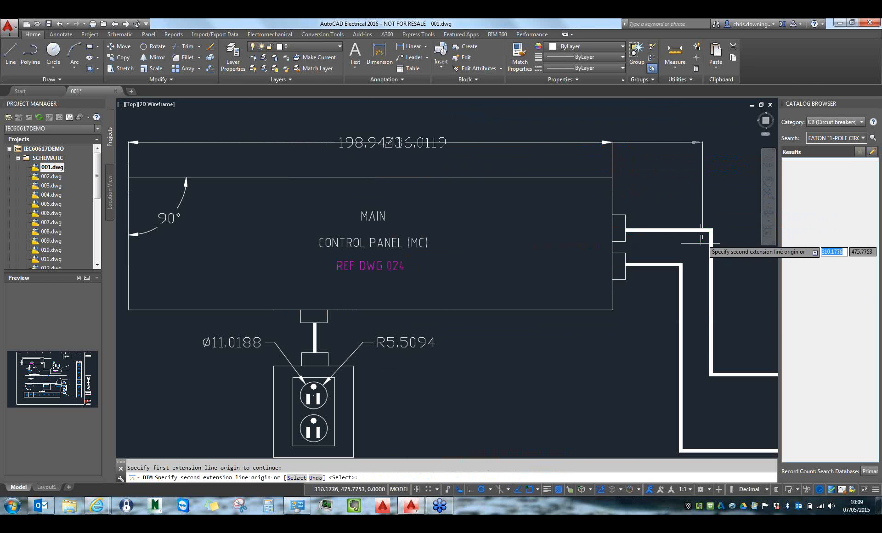
click(537, 489)
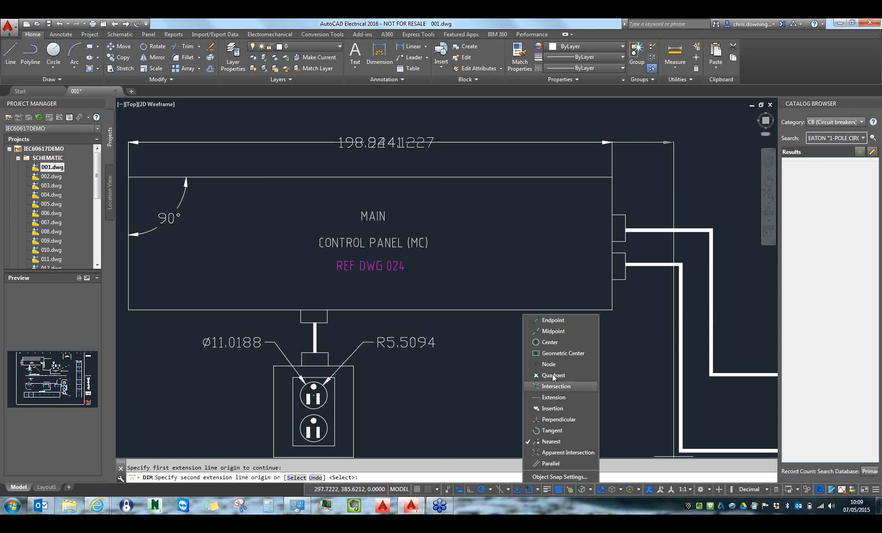
click(550, 440)
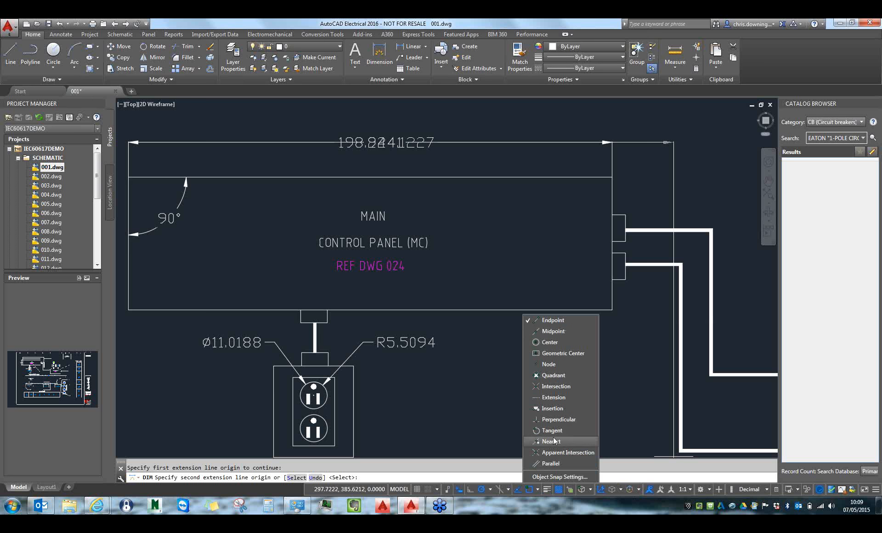
click(728, 205)
click(712, 230)
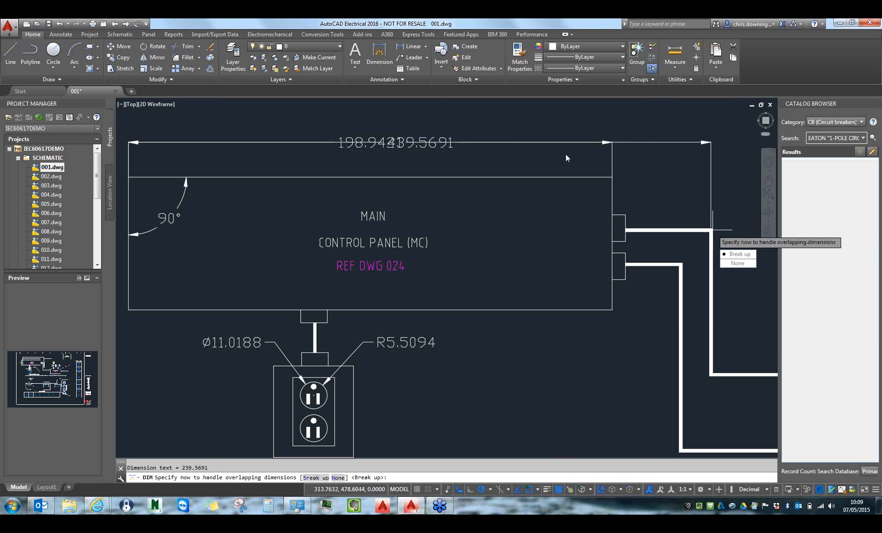
key(Escape)
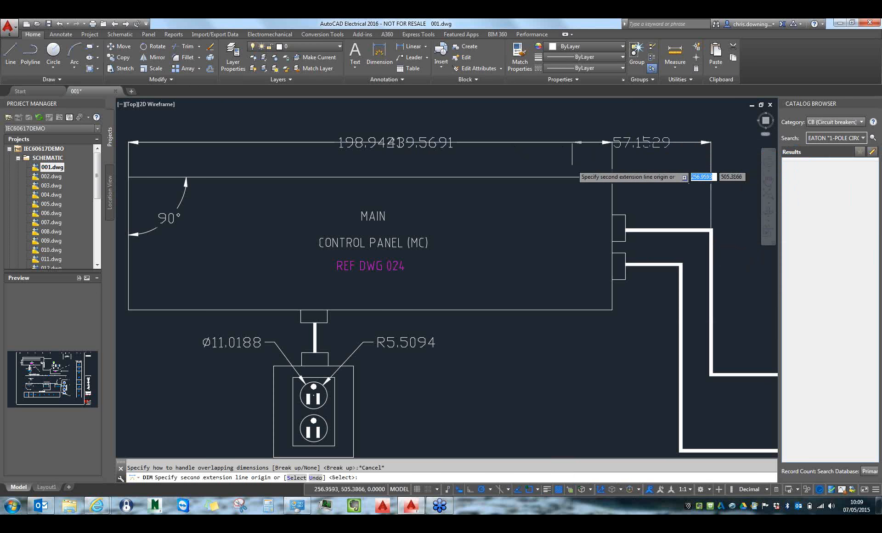
- Continue the dimension chain to the stack light, the alarm horn, the operator station cable's corner and the Outlet Terminal block, and end the command
scroll(575, 164, down, 4)
click(711, 214)
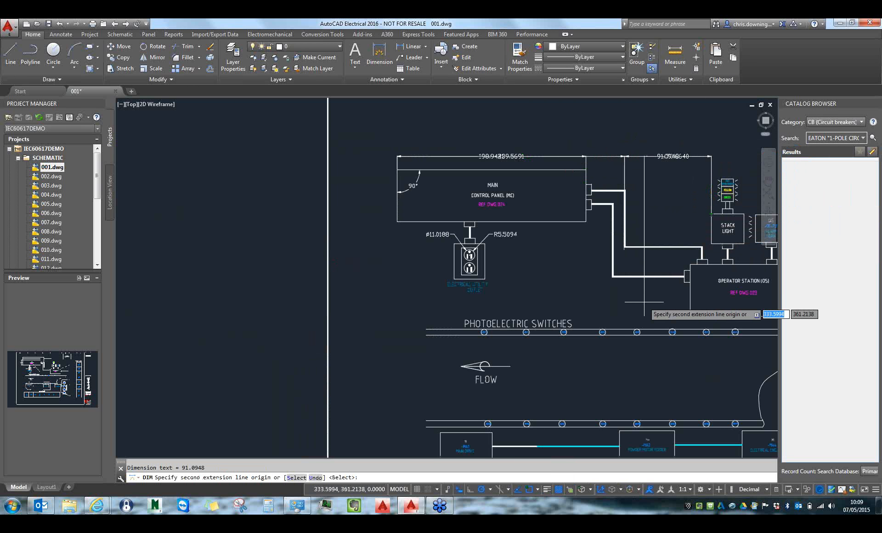
scroll(652, 225, down, 3)
scroll(640, 248, up, 5)
click(634, 271)
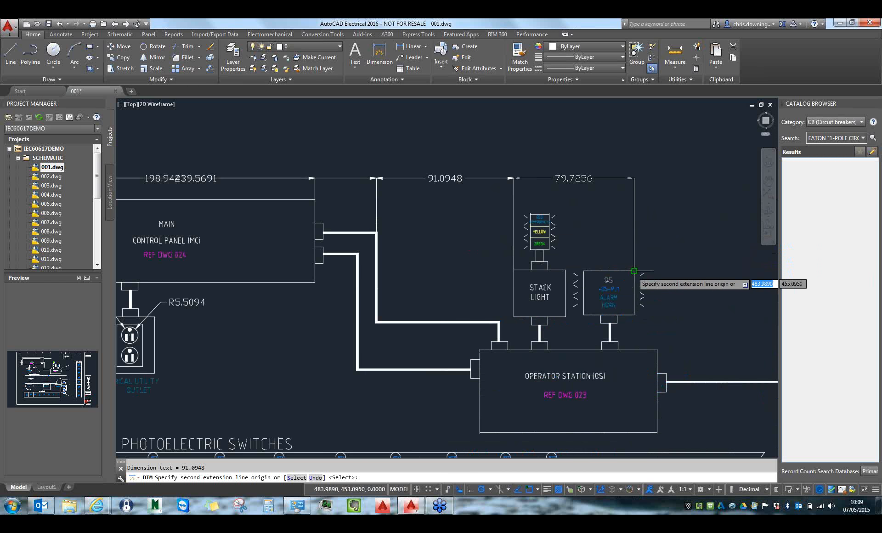
scroll(494, 193, down, 4)
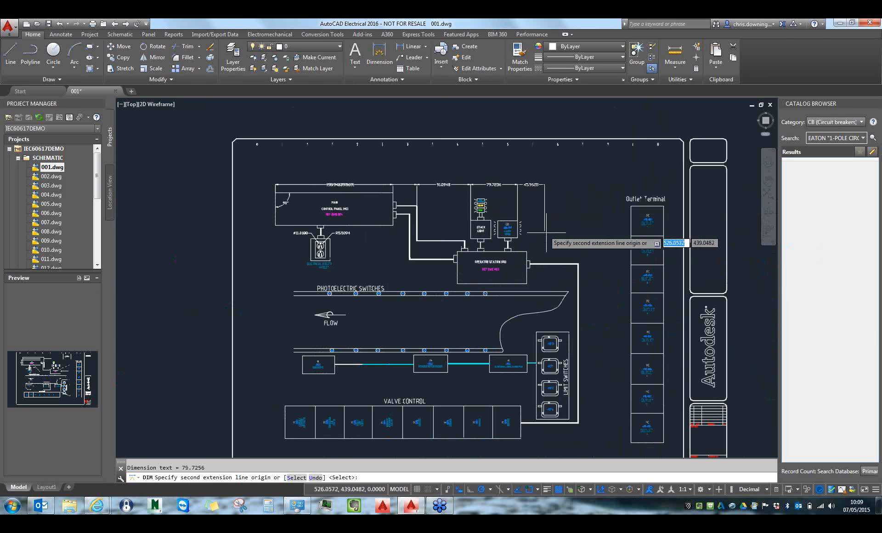
click(578, 264)
click(631, 206)
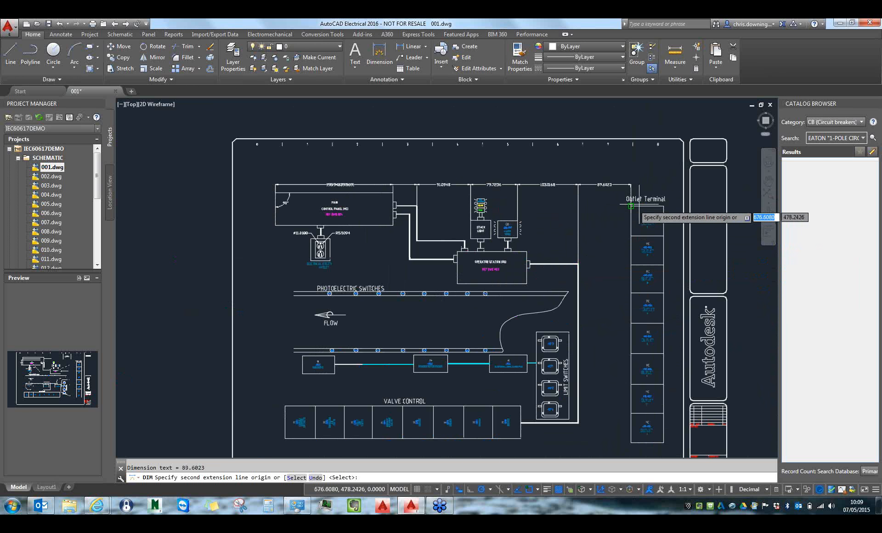
key(Return)
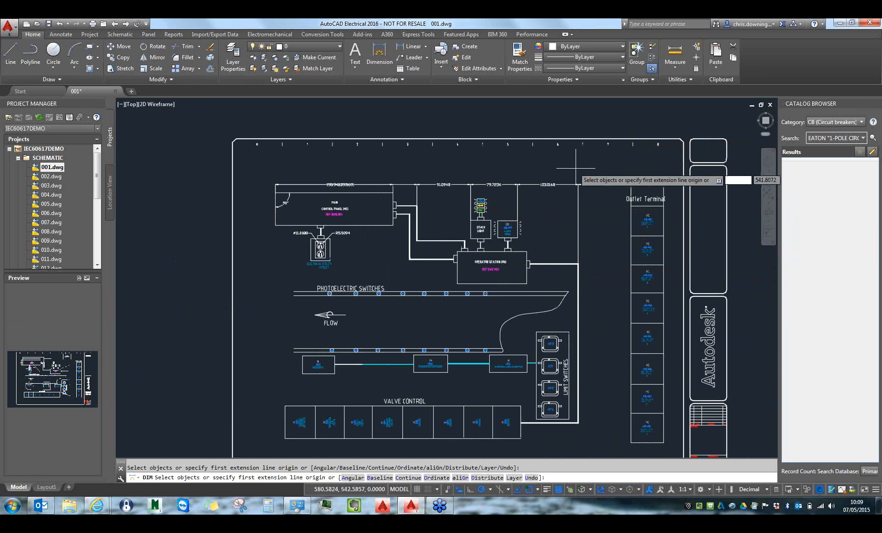
key(Escape)
- Inspect the layer of the chain, diameter and radius dimensions in a docked Properties palette, and clear the selection
click(593, 184)
click(598, 195)
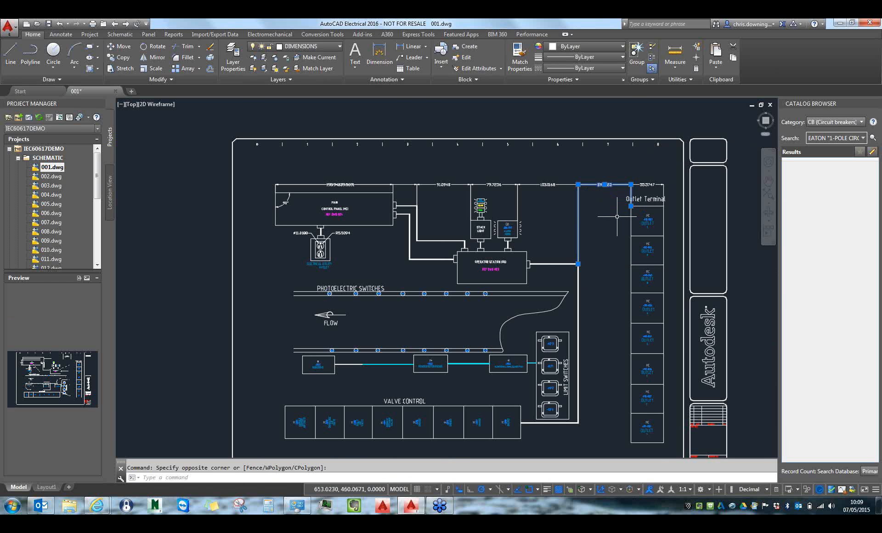
key(ctrl+1)
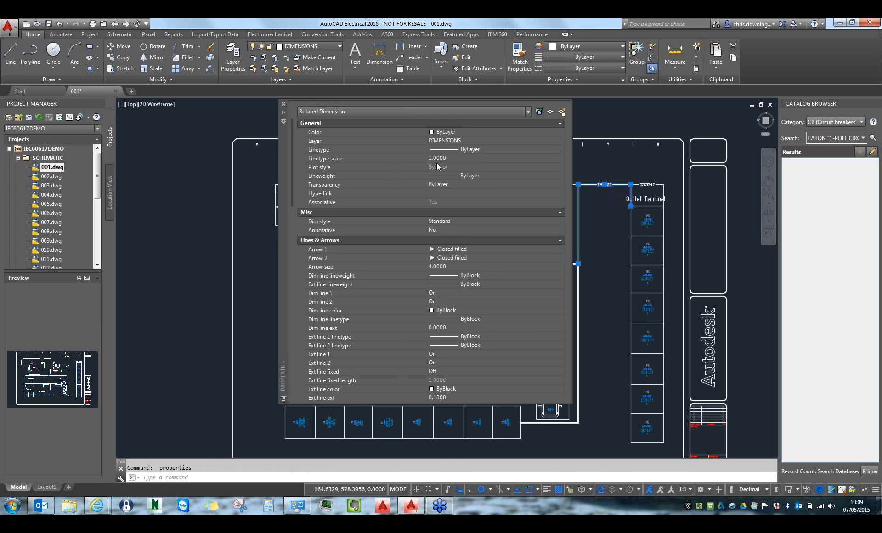
drag(282, 155, 80, 180)
click(620, 185)
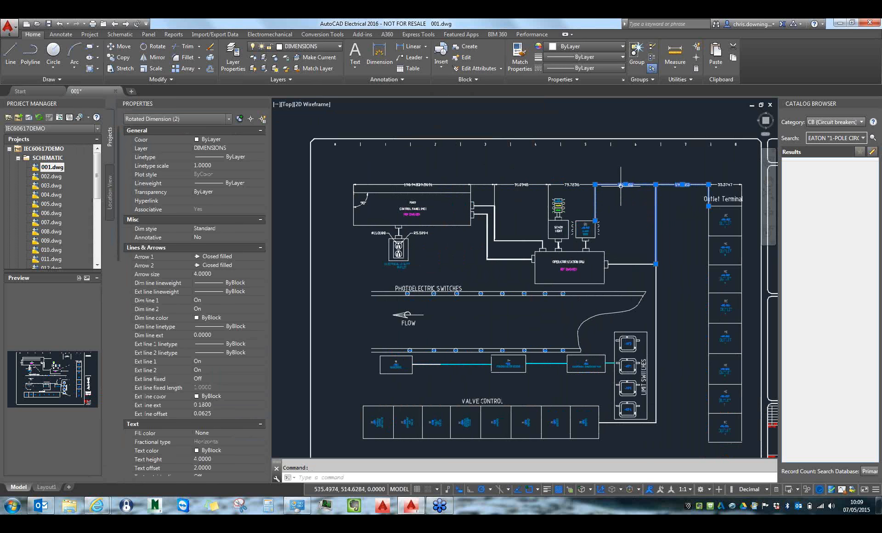
click(515, 184)
click(429, 184)
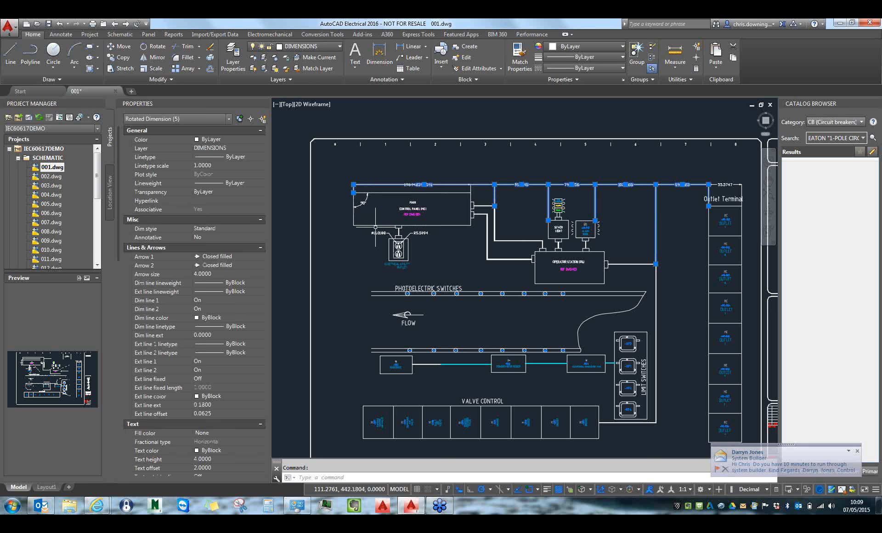
click(379, 232)
click(417, 233)
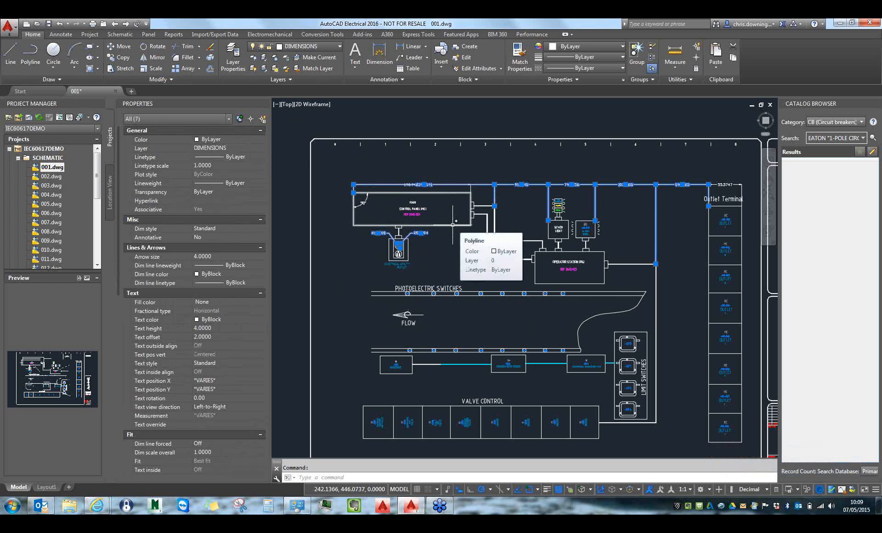
key(Escape)
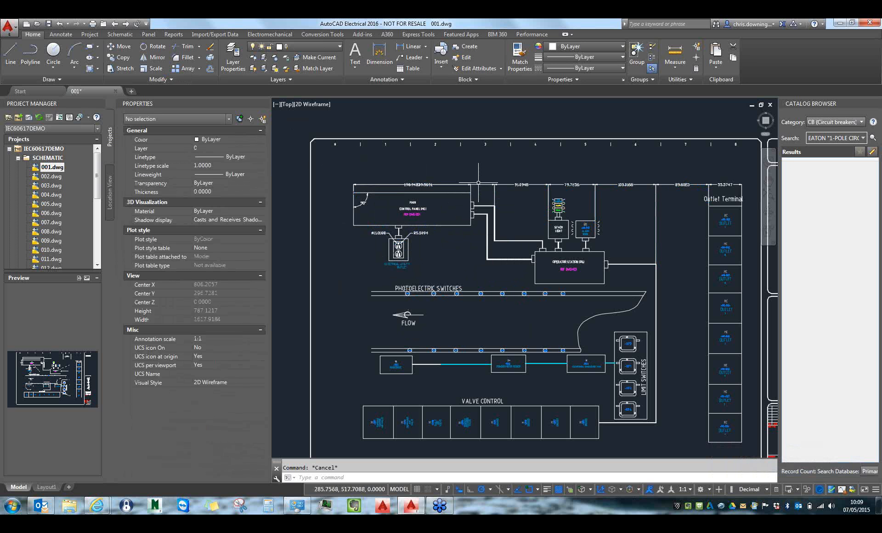
- Add multiline text between the two photoelectric switch rows, reading "THIS IS THE MAN & MACHINE" and "DEMONST6ARTION" on two lines
mouse_move(676, 248)
middle_down()
mouse_move(684, 255)
mouse_move(660, 270)
mouse_move(725, 276)
middle_up()
middle_drag(603, 259, 585, 256)
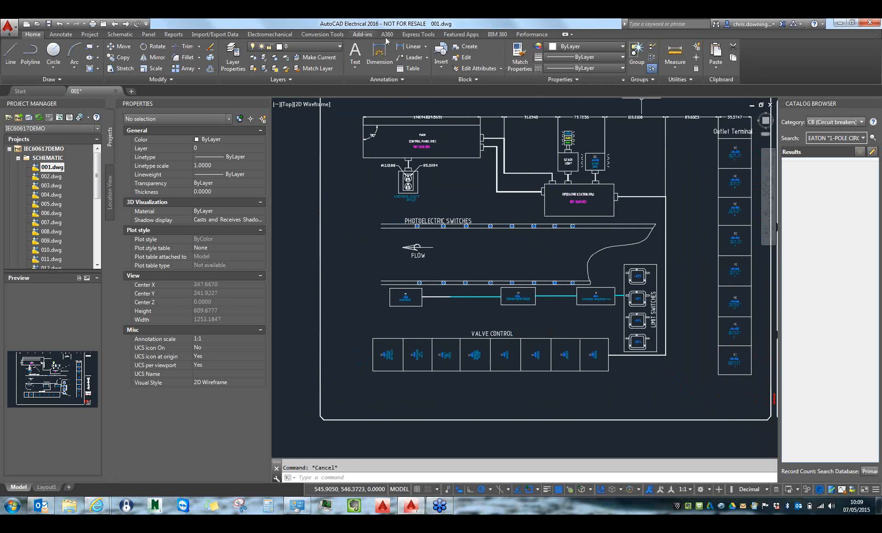
click(355, 66)
click(375, 89)
click(478, 242)
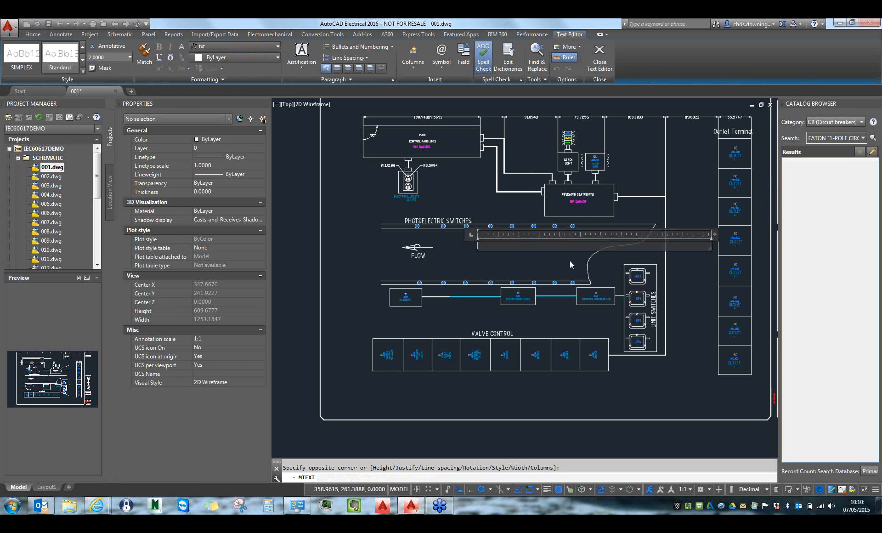
text(THIS IS THE MAN & MACHINE)
key(Return)
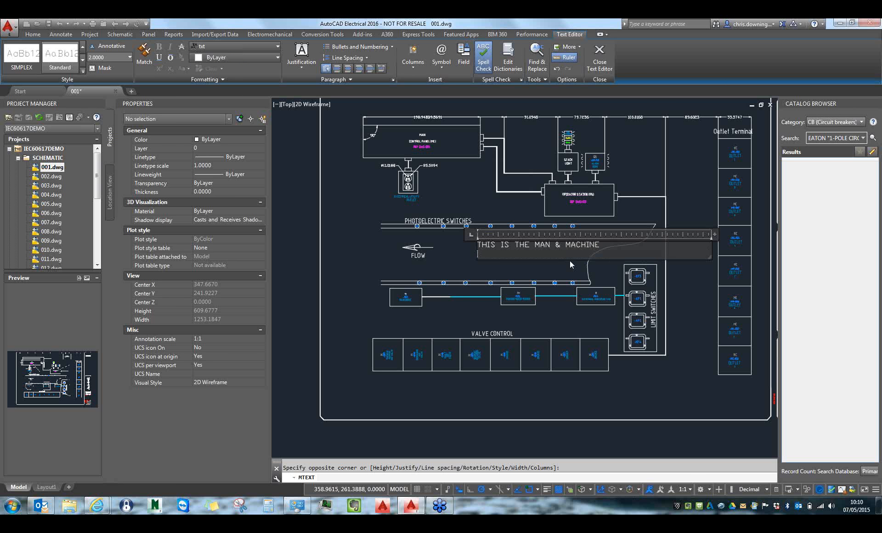
text(DEMONST6ARTION)
click(567, 281)
- Turn on the text frame for the new multiline text by setting Text frame to Yes
scroll(469, 262, up, 4)
click(540, 201)
click(488, 233)
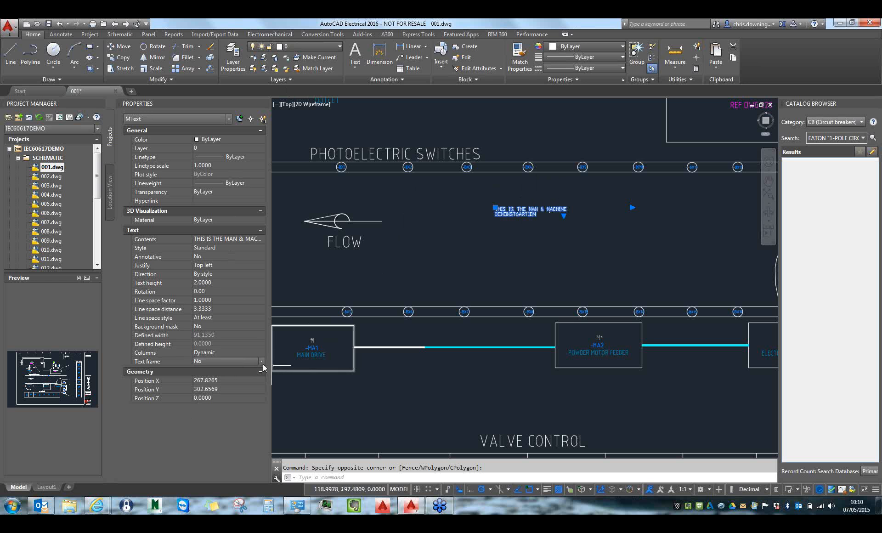
click(262, 362)
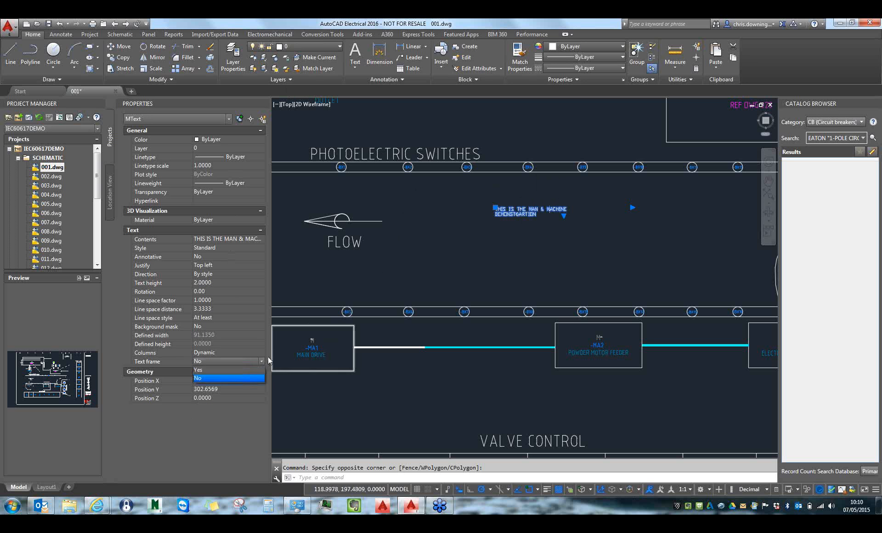
click(217, 370)
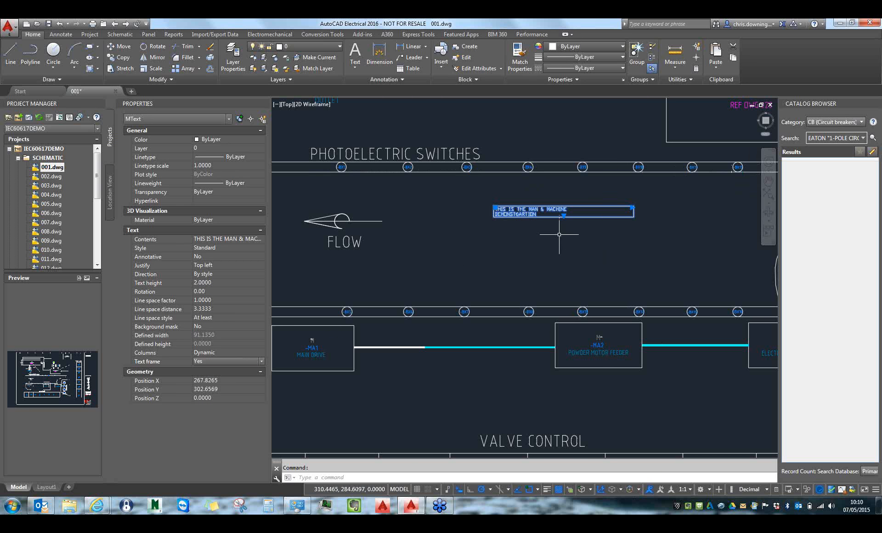
- Resize the framed text to about 58 units wide and several lines taller, and set its justification to Middle center
click(632, 207)
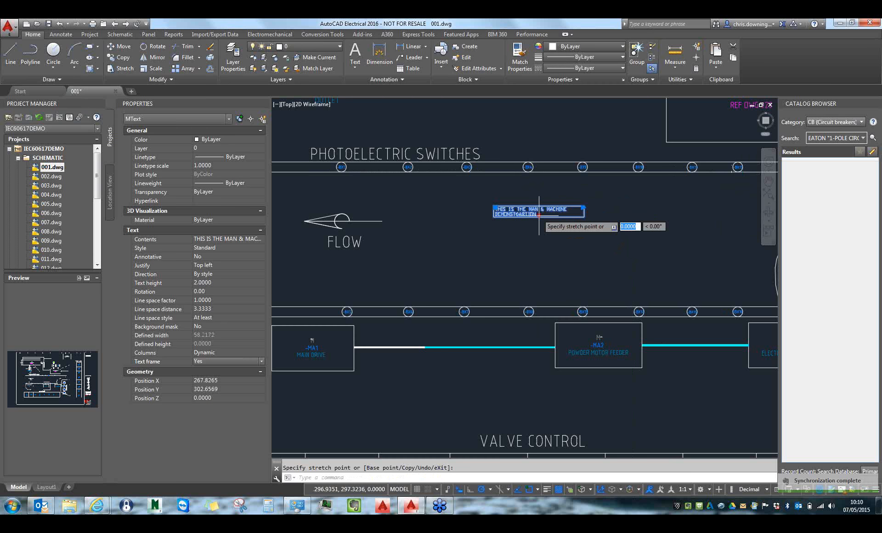
click(529, 267)
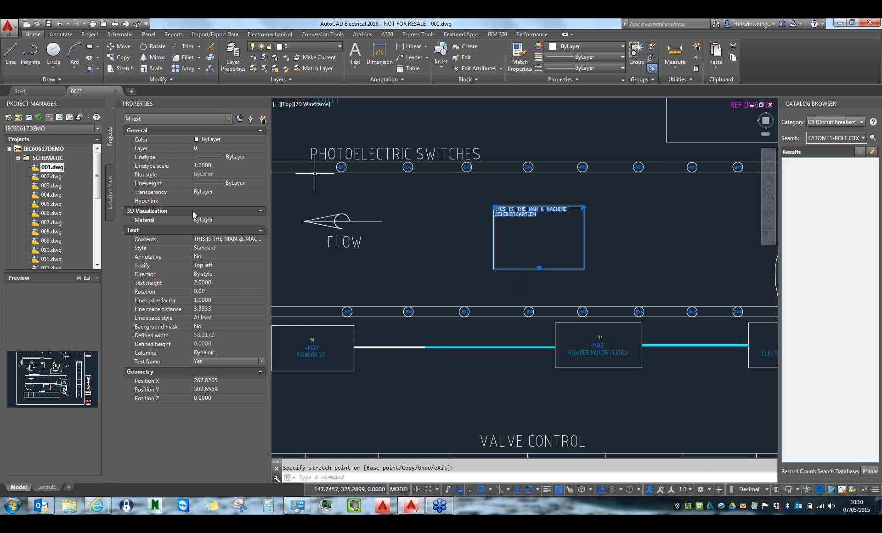
click(219, 263)
click(238, 266)
click(229, 303)
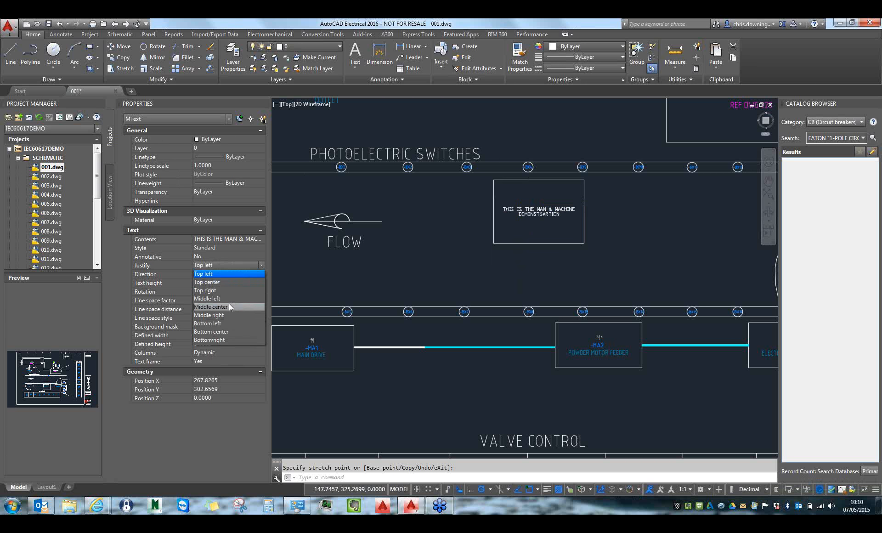
key(Escape)
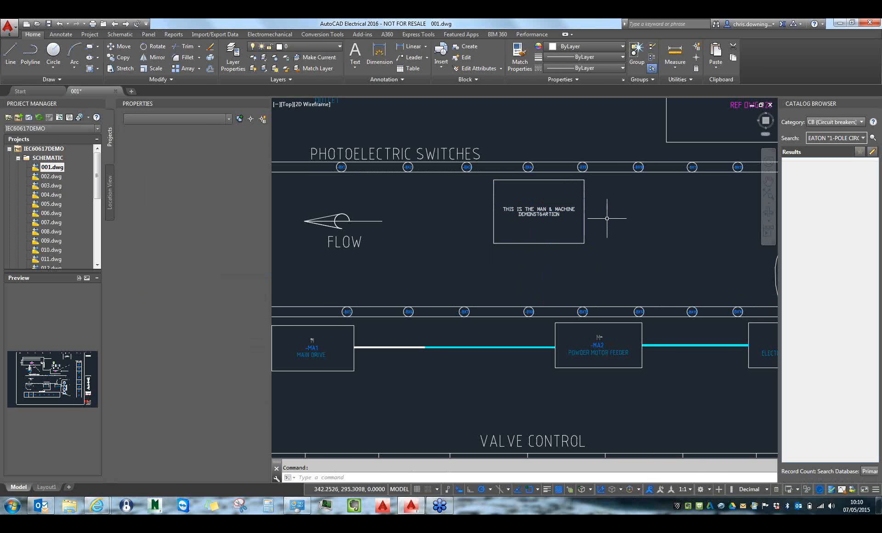
middle_drag(630, 218, 573, 317)
click(573, 317)
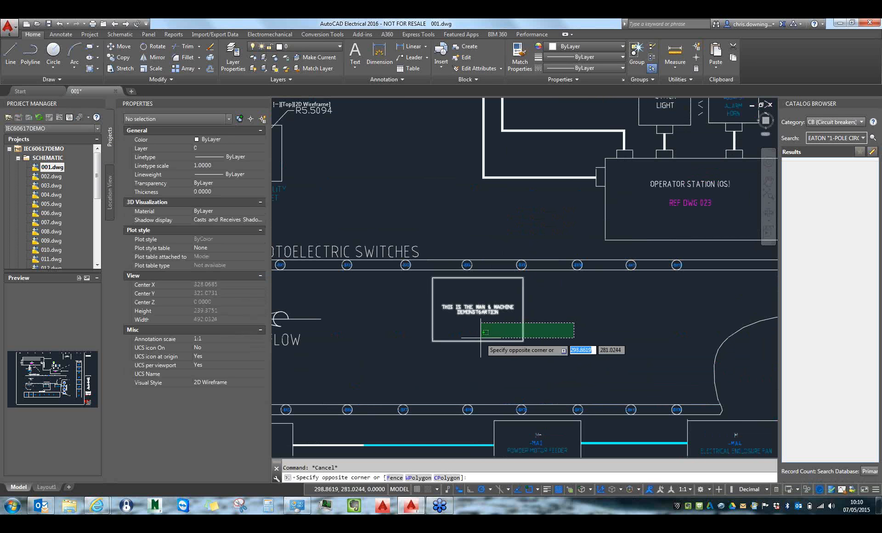
click(478, 344)
middle_drag(618, 363, 574, 303)
key(Escape)
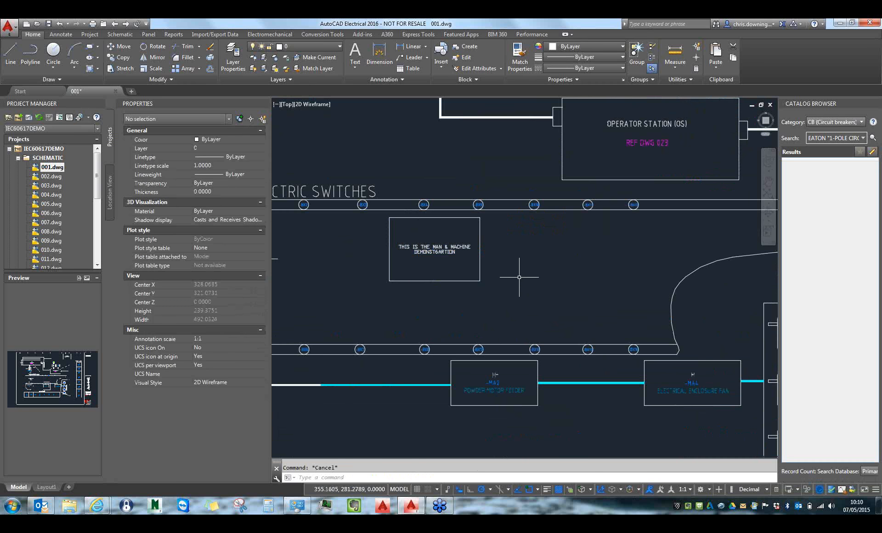
middle_drag(549, 251, 543, 245)
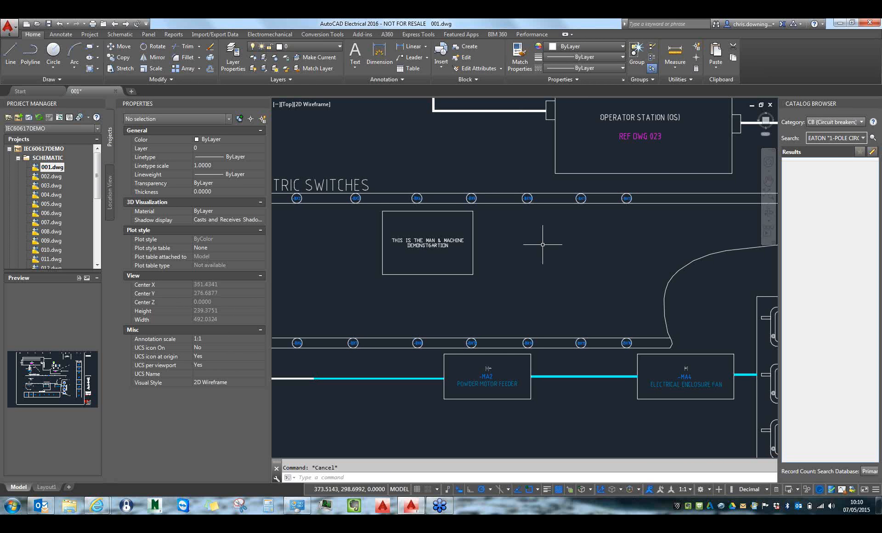
- Turn on the Geometric Center running object snap
mouse_move(542, 253)
middle_down()
mouse_move(514, 242)
mouse_move(481, 265)
middle_up()
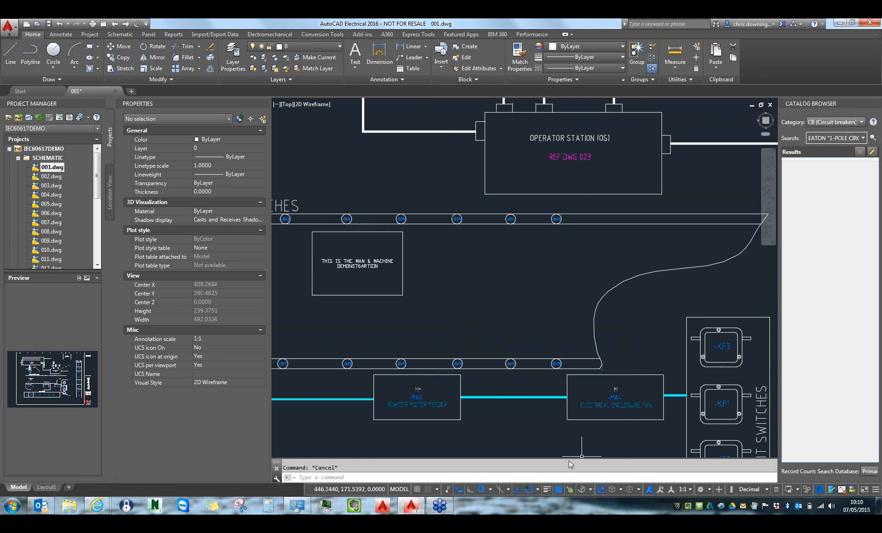
click(538, 490)
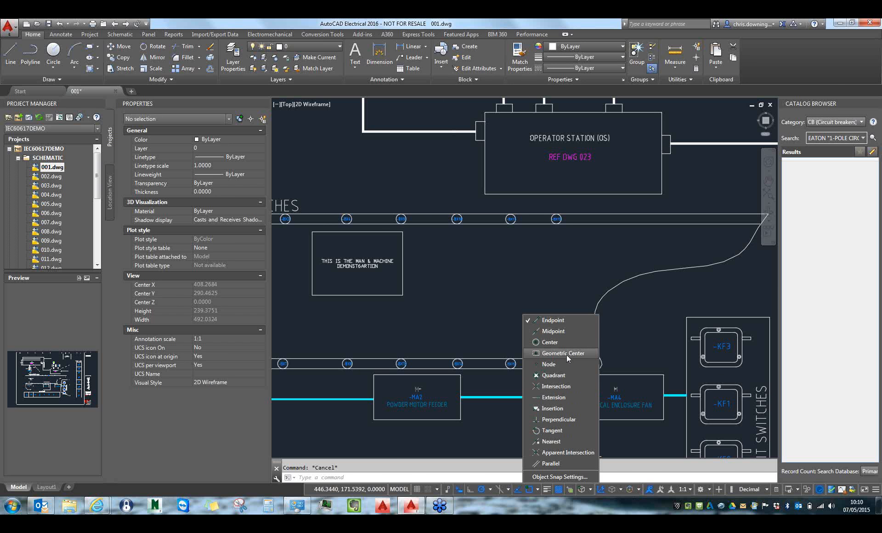
click(539, 353)
click(487, 273)
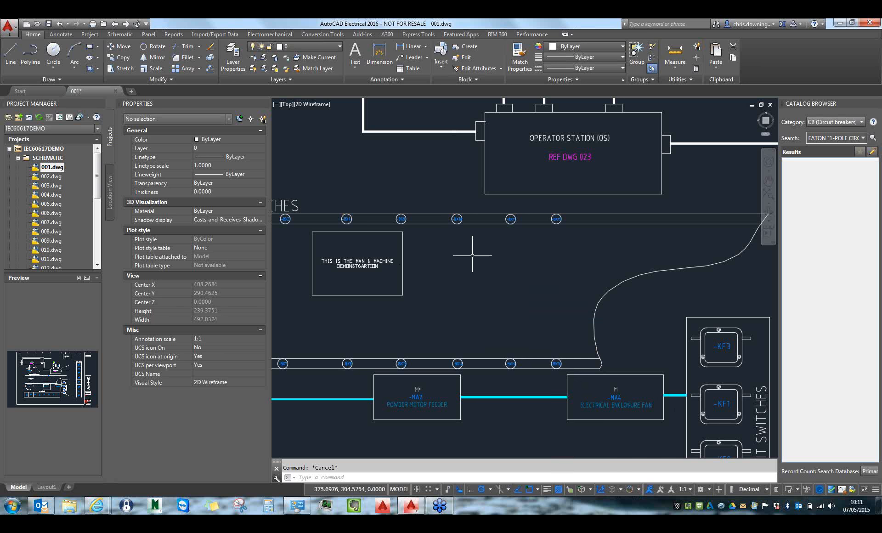
- Draw a rectangle between the two photoelectric switch rows, to the right of the framed text
middle_drag(536, 276, 498, 227)
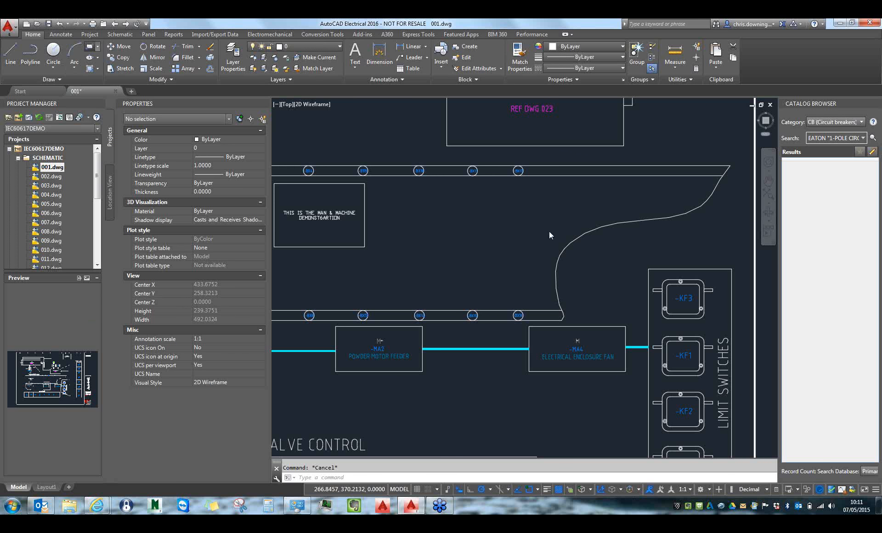
click(89, 46)
click(429, 212)
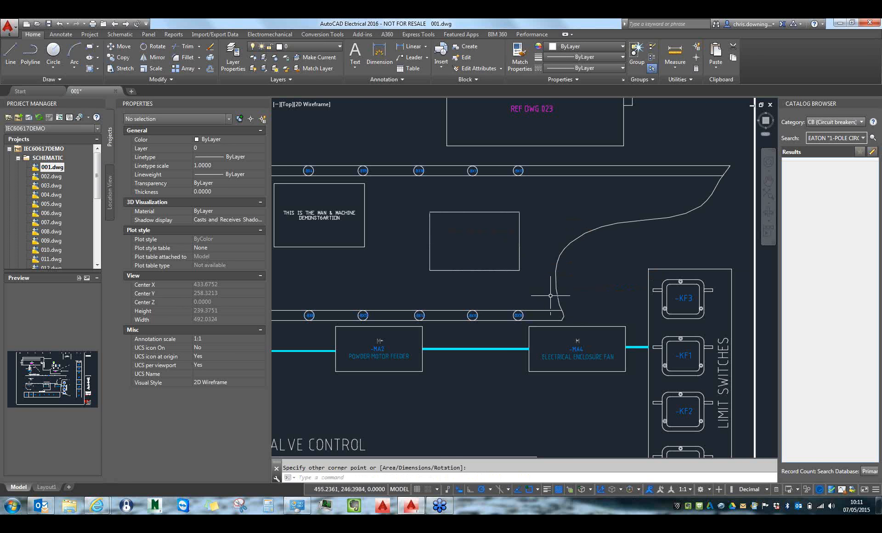
key(Escape)
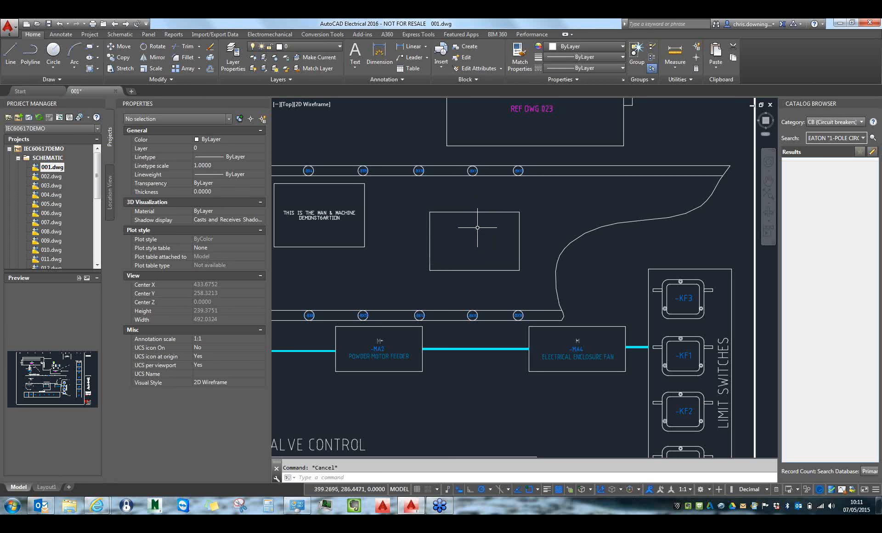
- Draw a line from the geometric center of the new rectangle up and to the right, ending outside it
click(11, 50)
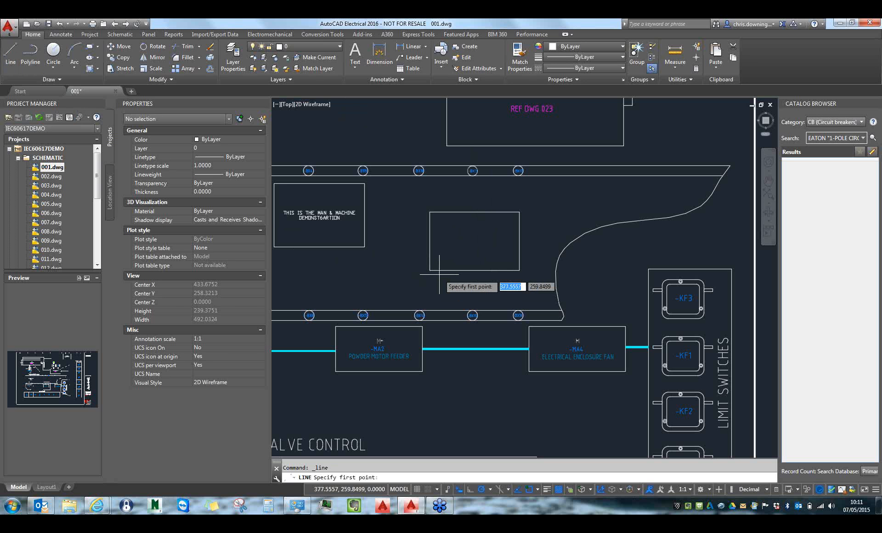
key(Escape)
scroll(437, 257, down, 2)
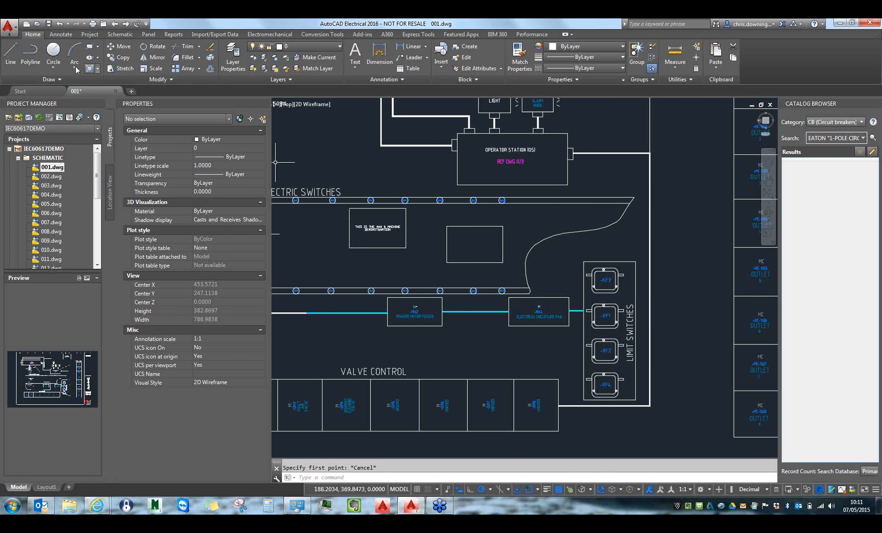
click(10, 52)
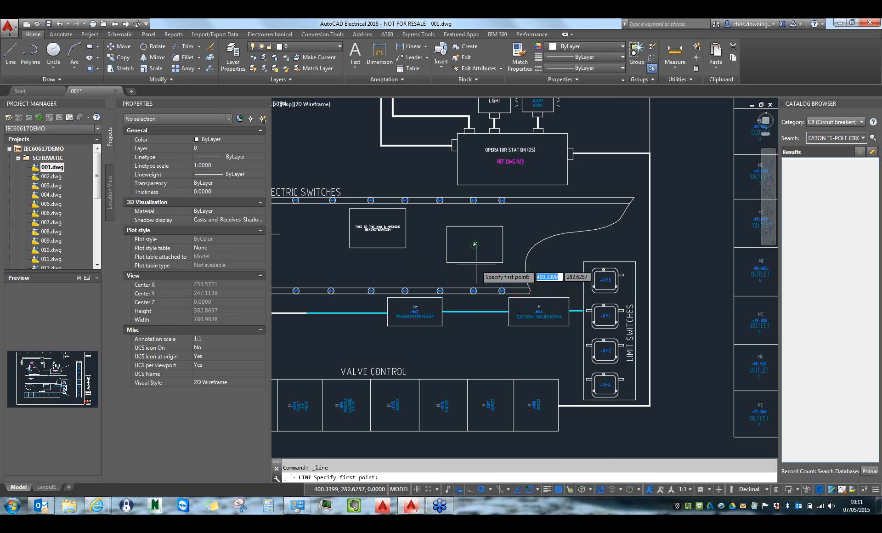
click(475, 244)
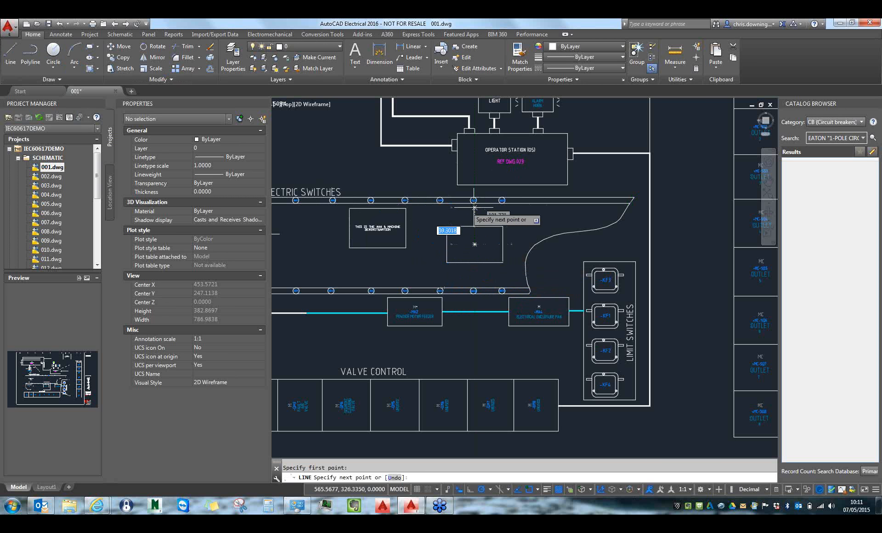
click(535, 219)
key(Escape)
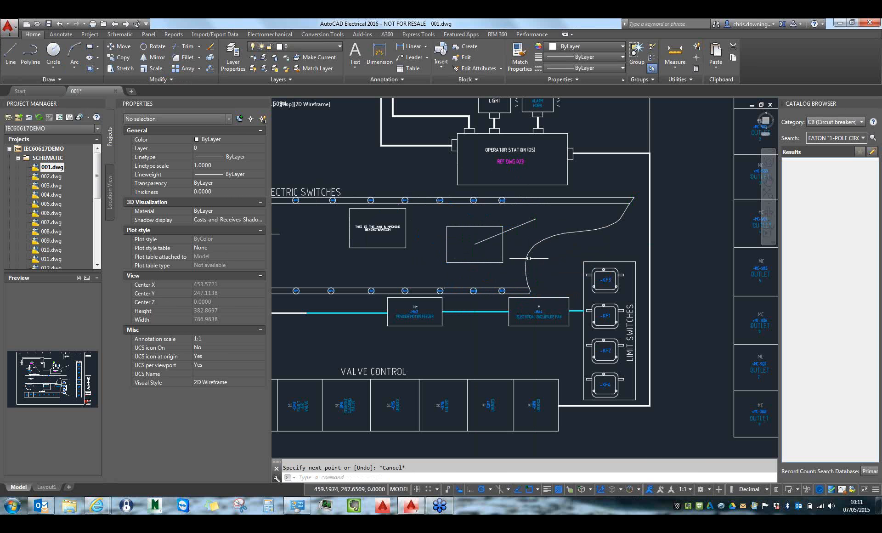
- Draw a line from the geometric center of the POWDER MOTOR FEEDER box up and to the left, ending between the switch rows
key(Return)
click(428, 302)
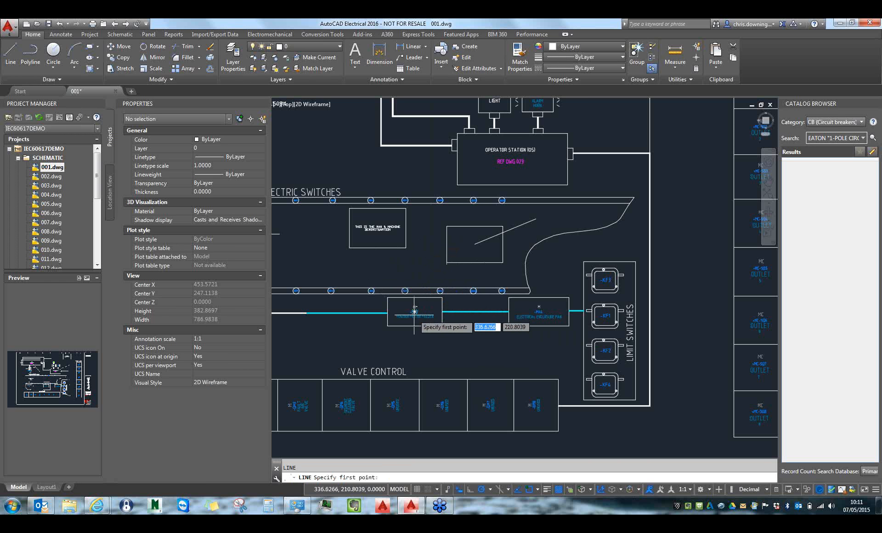
click(356, 268)
key(Escape)
- Draw a line from the geometric center of the ELECTRICAL ENCLOSURE FAN box to the free end of the rectangle's center line
key(Return)
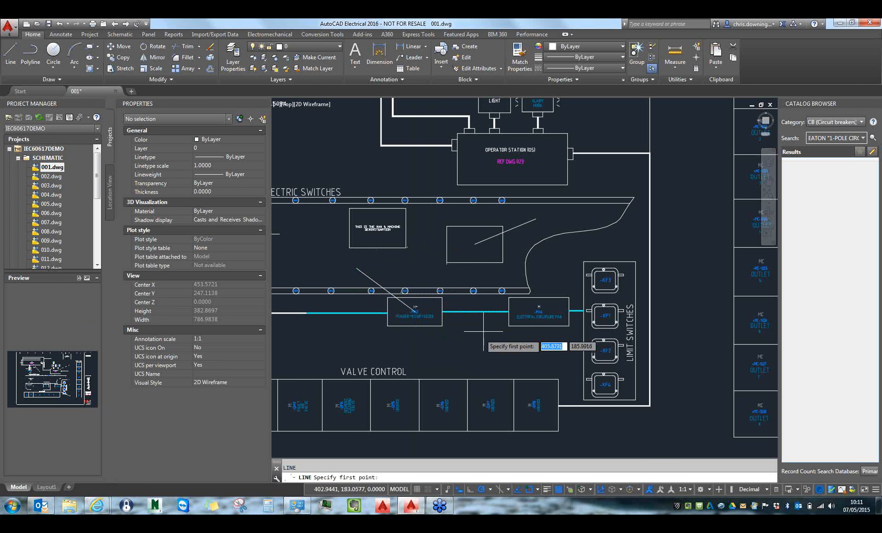
click(538, 310)
click(535, 218)
key(Escape)
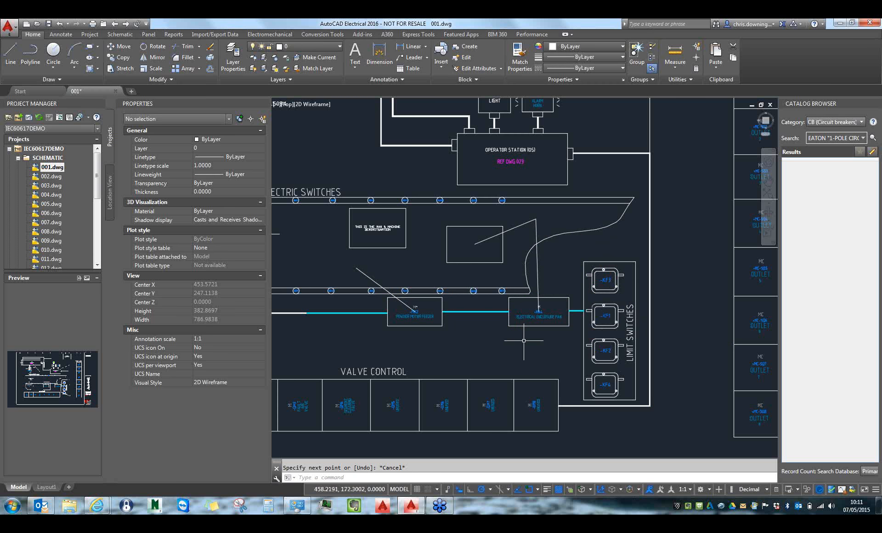
- Draw a closed freehand revision cloud around the cable corner to the right of the operator station
middle_drag(488, 379, 590, 385)
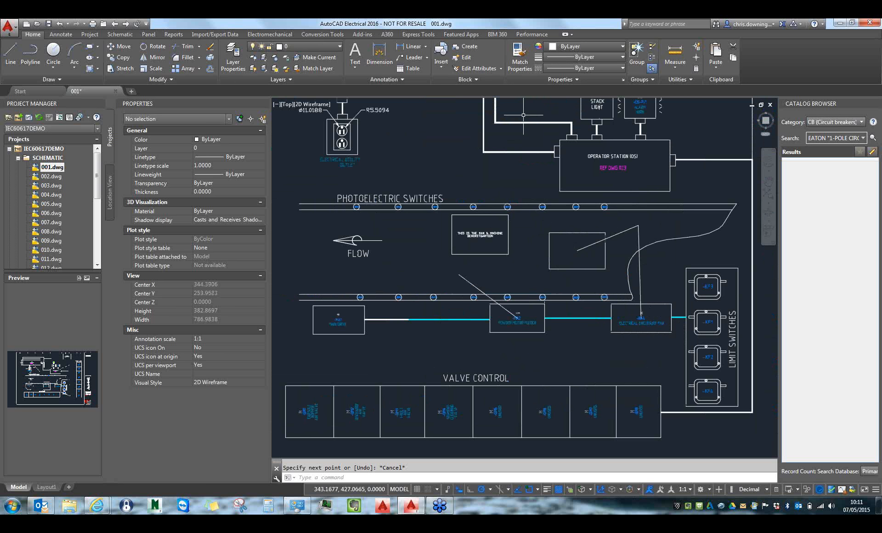
middle_drag(544, 119, 560, 184)
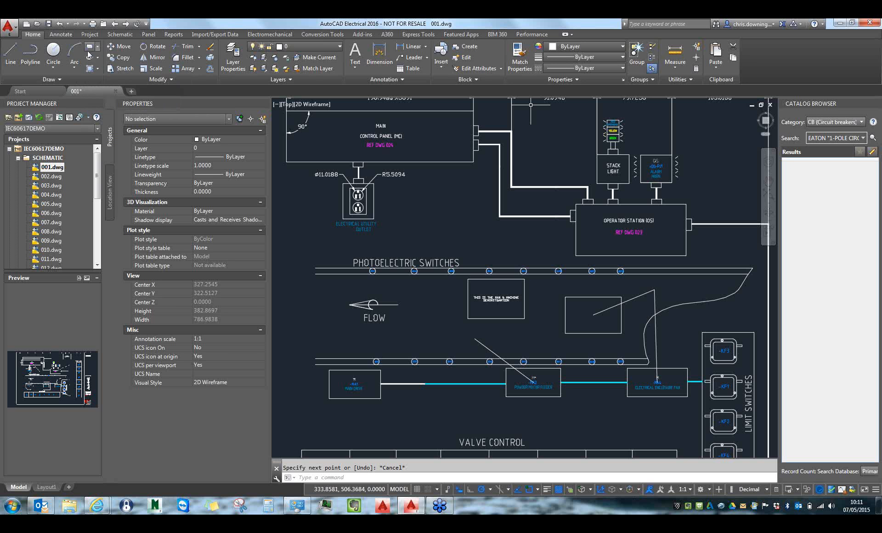
click(61, 34)
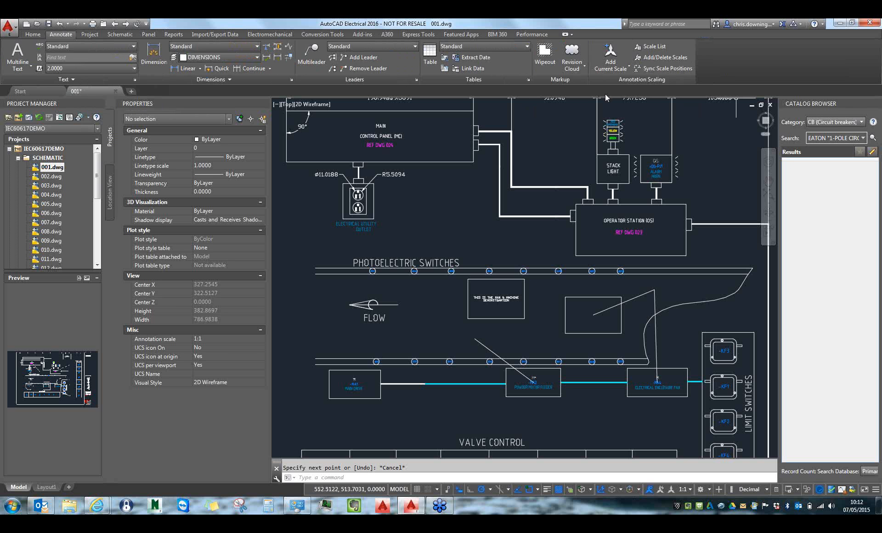
mouse_move(630, 122)
middle_down()
mouse_move(555, 112)
mouse_move(508, 173)
middle_up()
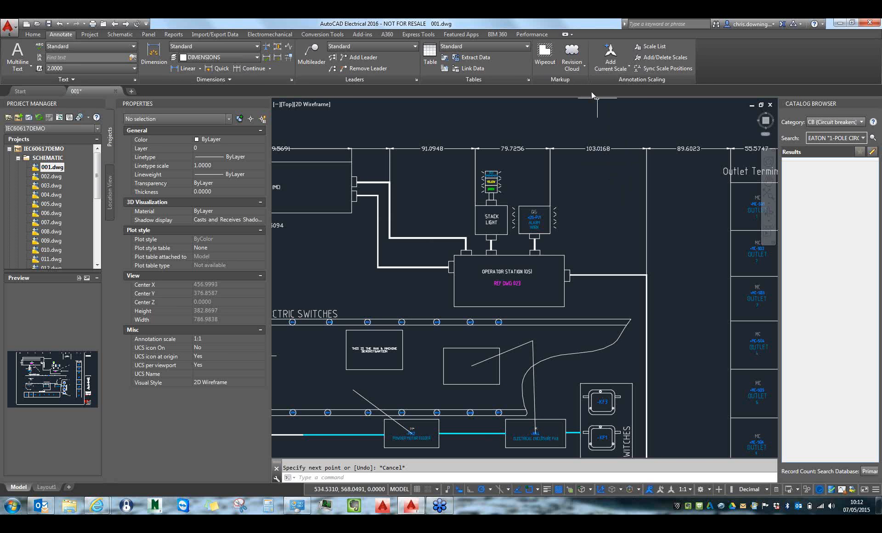
click(576, 69)
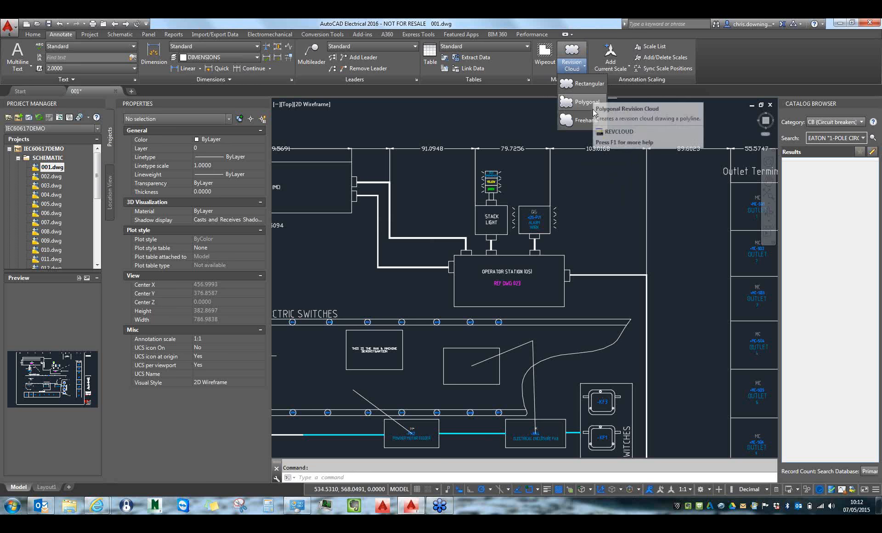
click(593, 121)
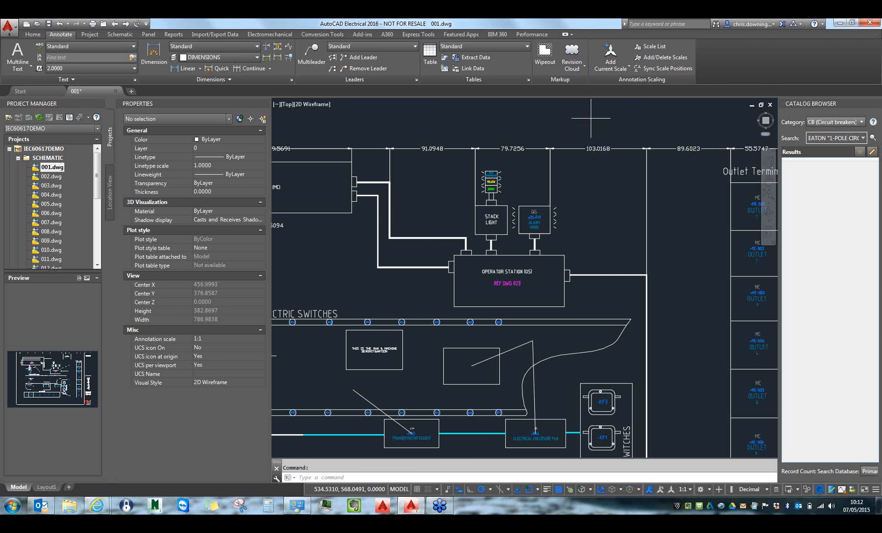
click(580, 241)
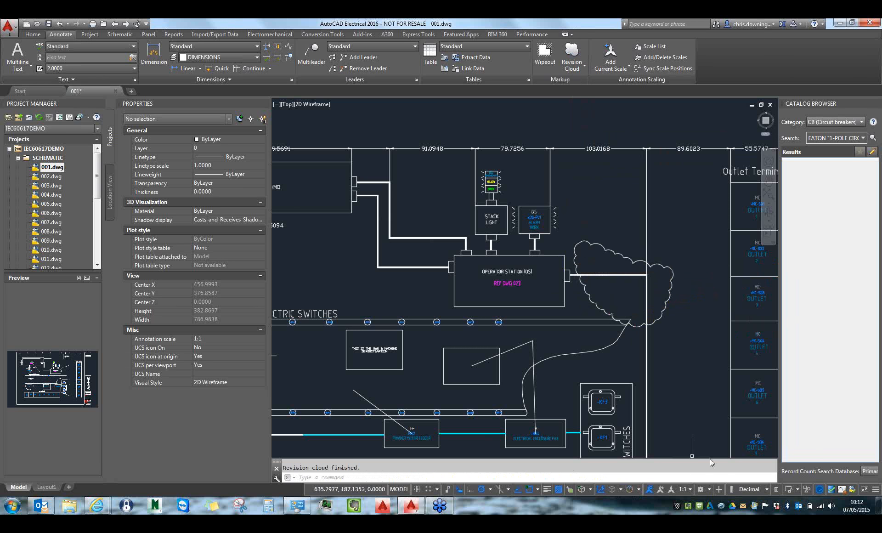
- Stretch one vertex on the upper edge of the freehand revision cloud up and to the right, and delete the cloud
click(646, 264)
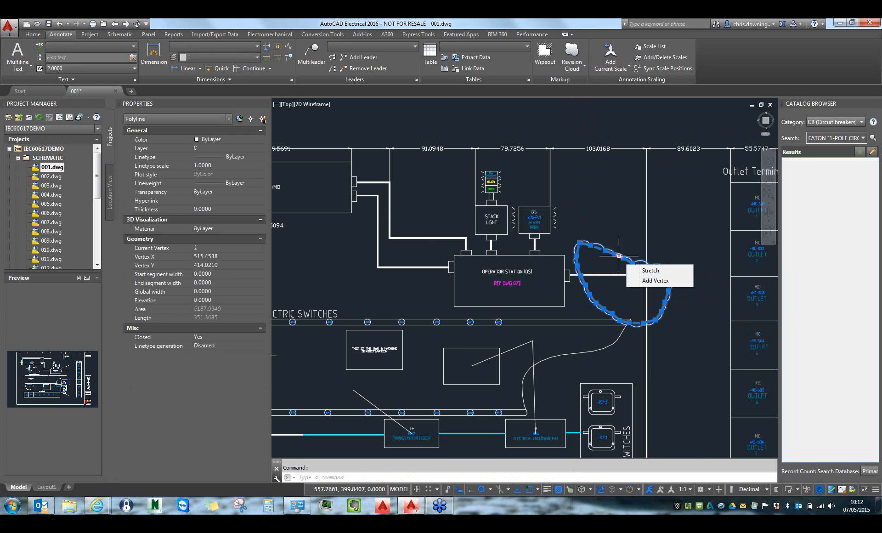
scroll(688, 273, up, 2)
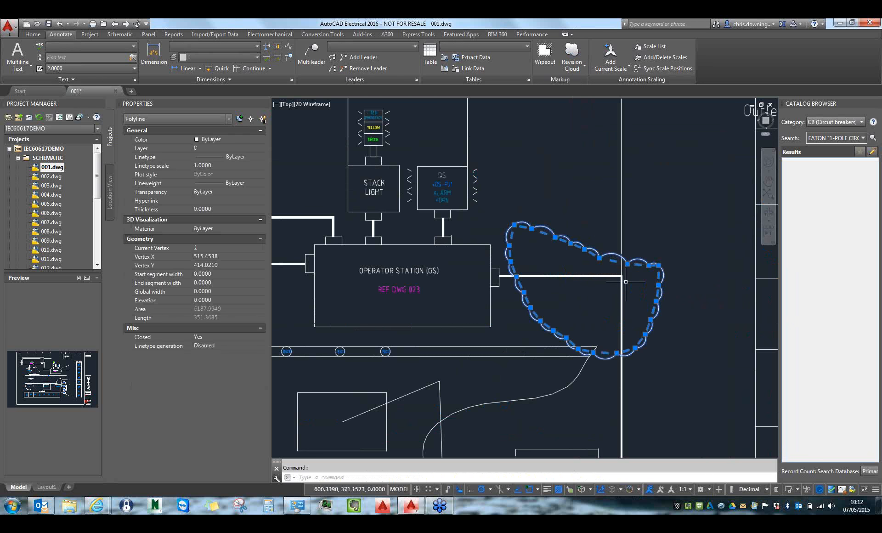
click(599, 258)
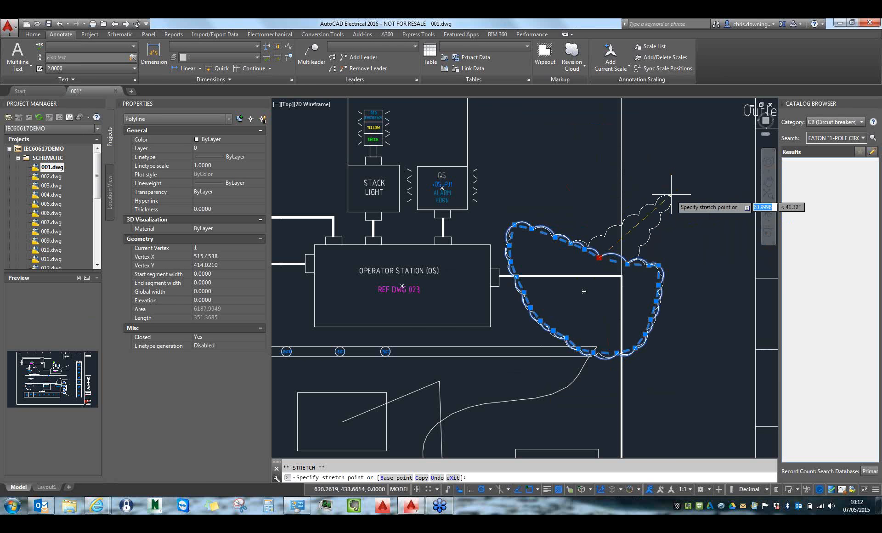
click(671, 193)
key(Escape)
click(552, 236)
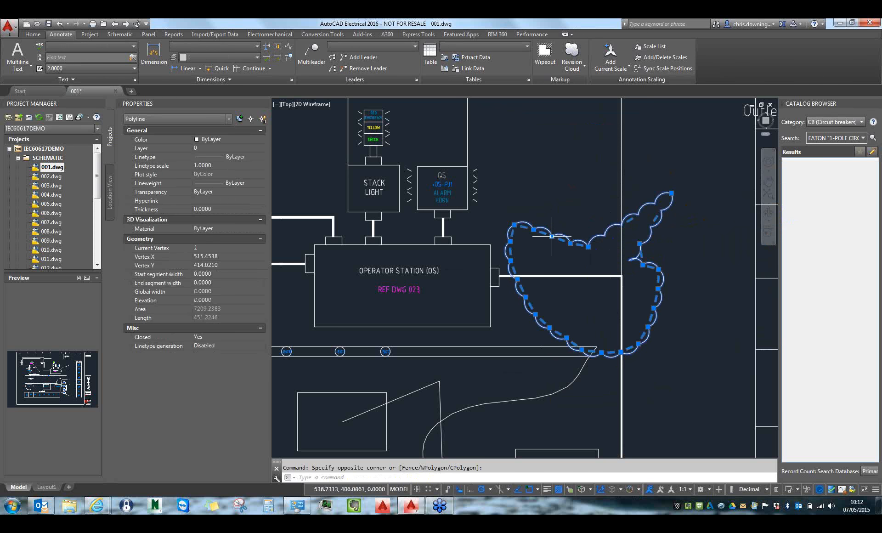
key(Delete)
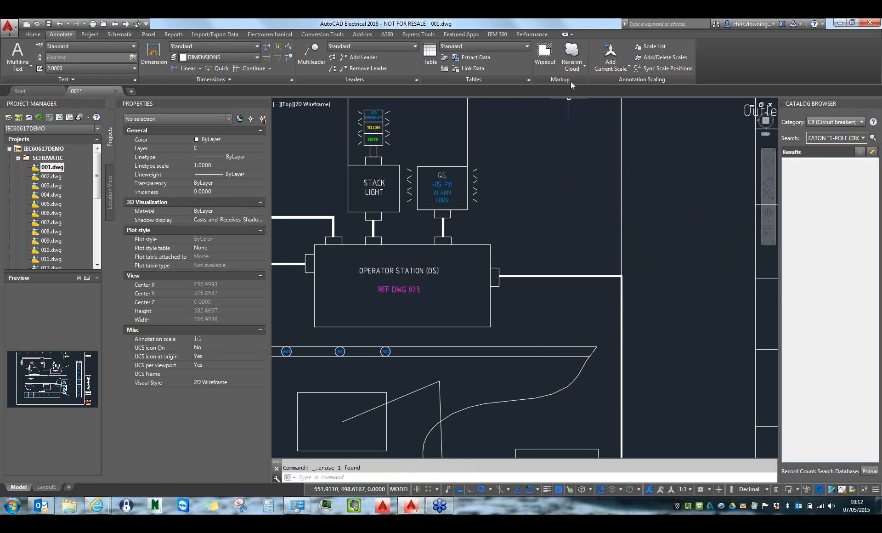
- Draw a rectangular revision cloud around the MAIN CONTROL PANEL (MC) box
click(584, 67)
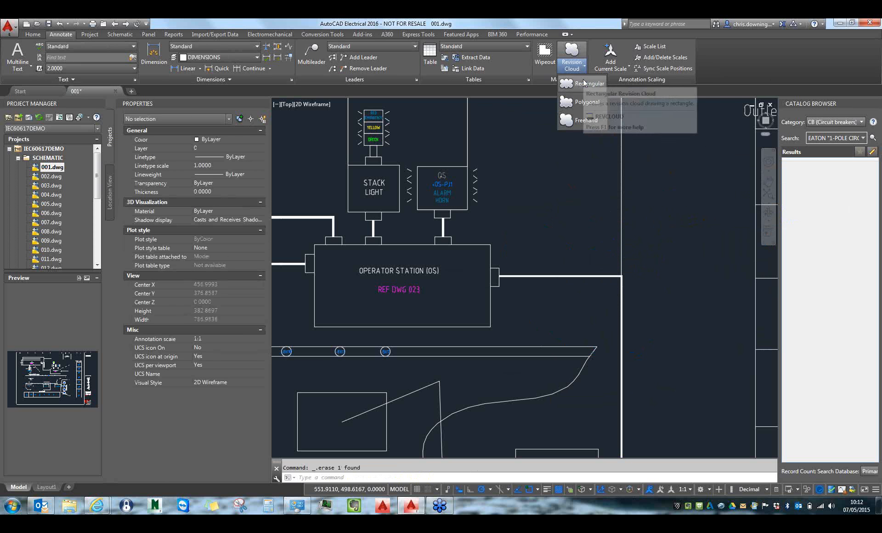
click(584, 83)
scroll(588, 220, down, 4)
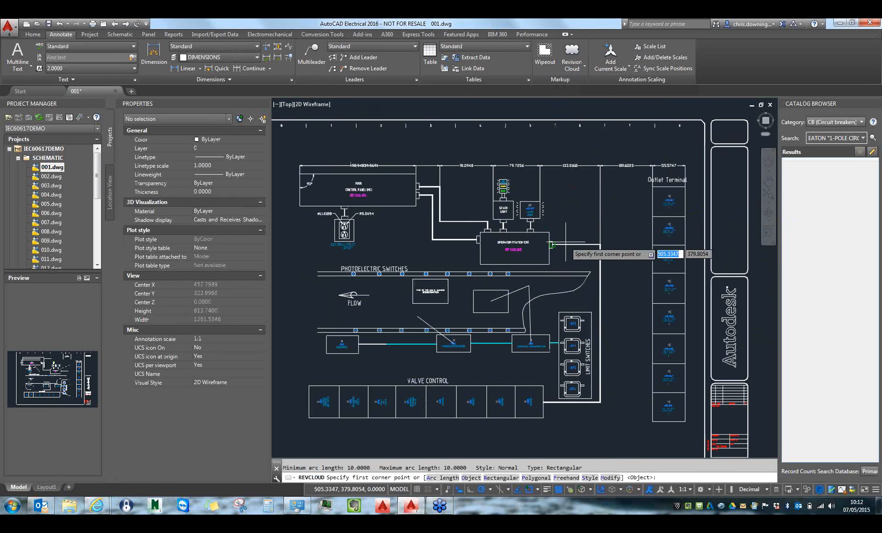
scroll(288, 175, up, 4)
click(298, 166)
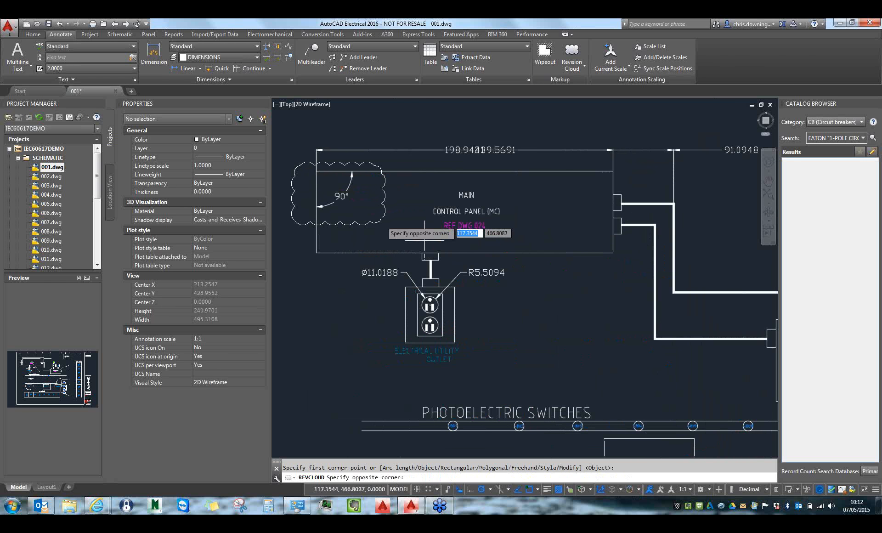
click(631, 272)
- Stretch the top edge of the rectangular revision cloud upward and slightly left, past the chain dimensions
scroll(398, 294, down, 2)
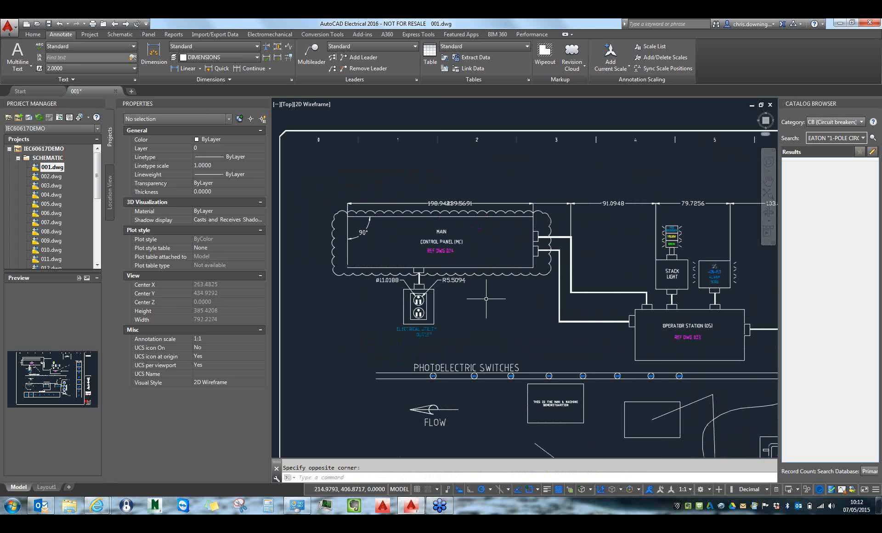
click(512, 274)
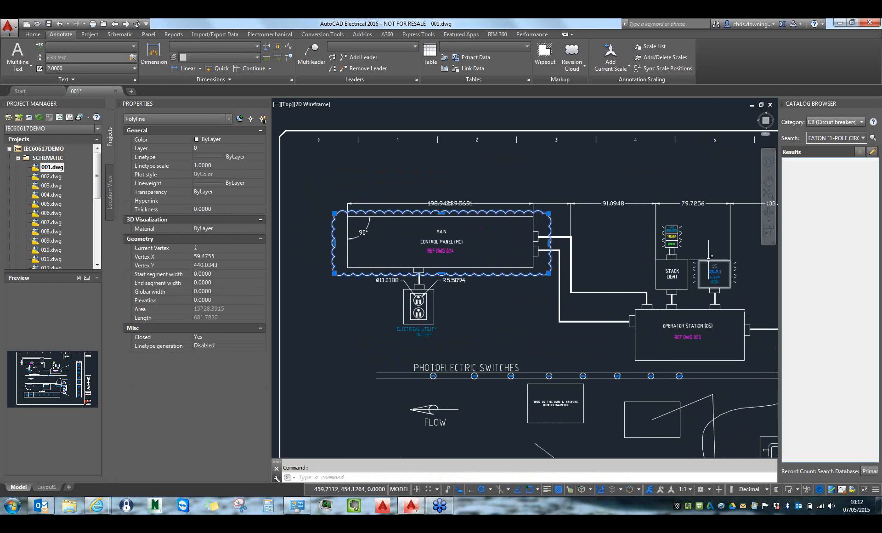
click(441, 214)
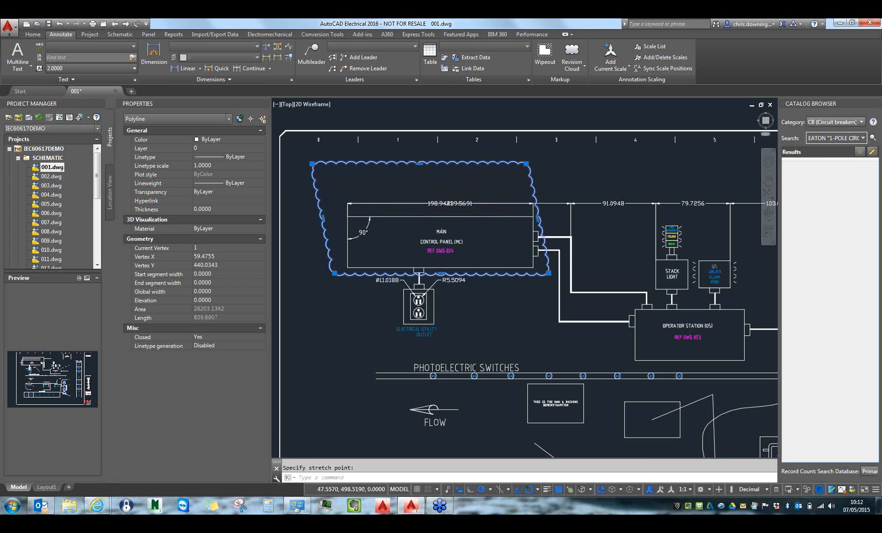
- Stretch the two lower corners of the main control panel's revision cloud down around the electrical utility outlet
click(321, 345)
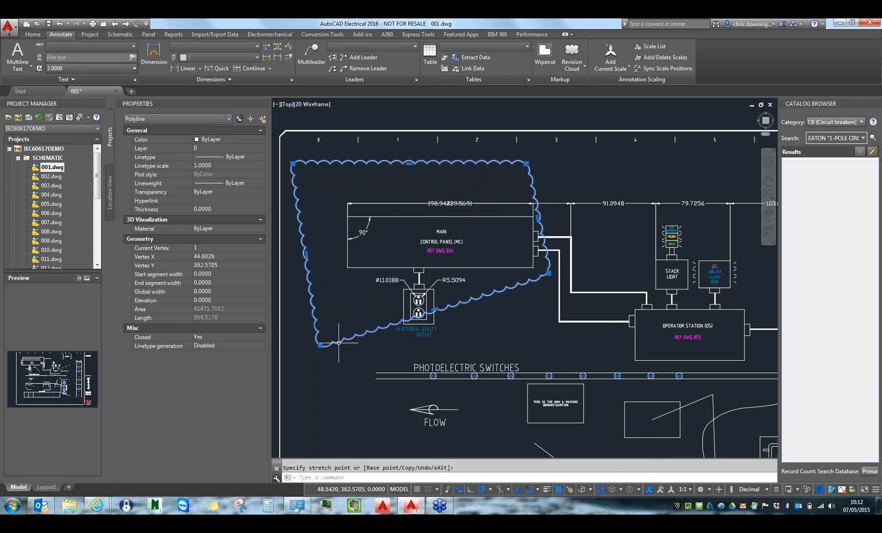
click(508, 317)
key(Escape)
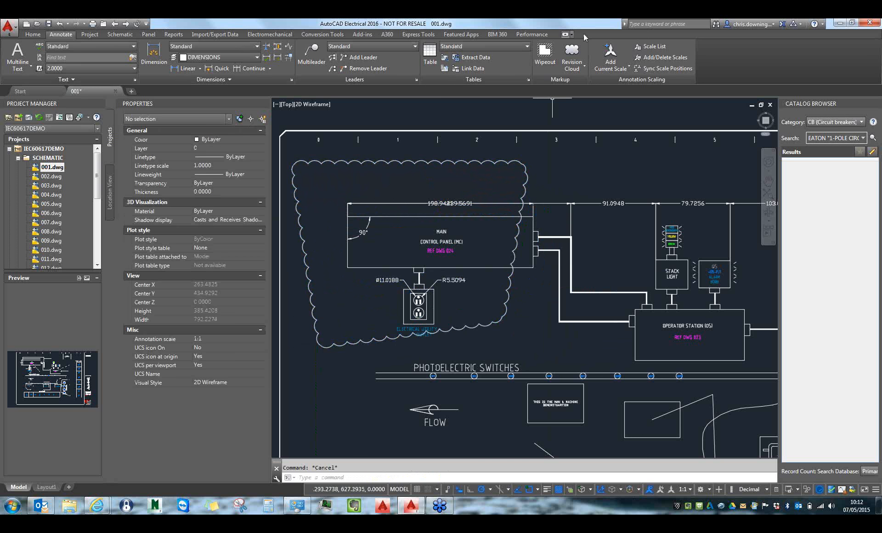
click(584, 67)
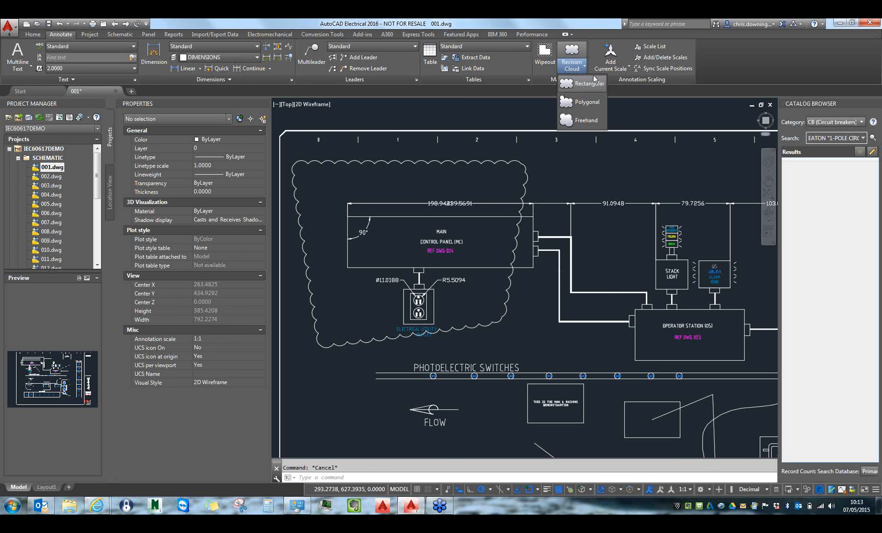
click(584, 102)
scroll(593, 189, down, 5)
scroll(505, 188, up, 5)
click(505, 188)
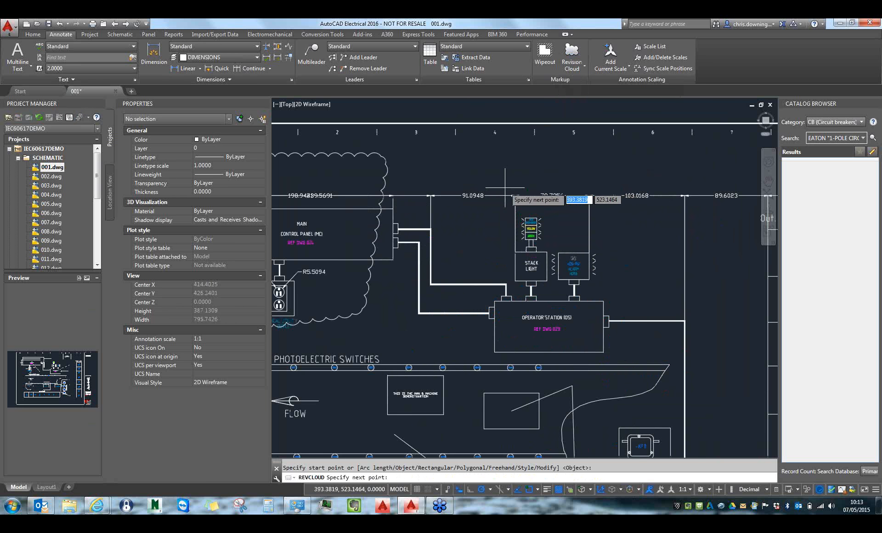
click(604, 158)
click(614, 249)
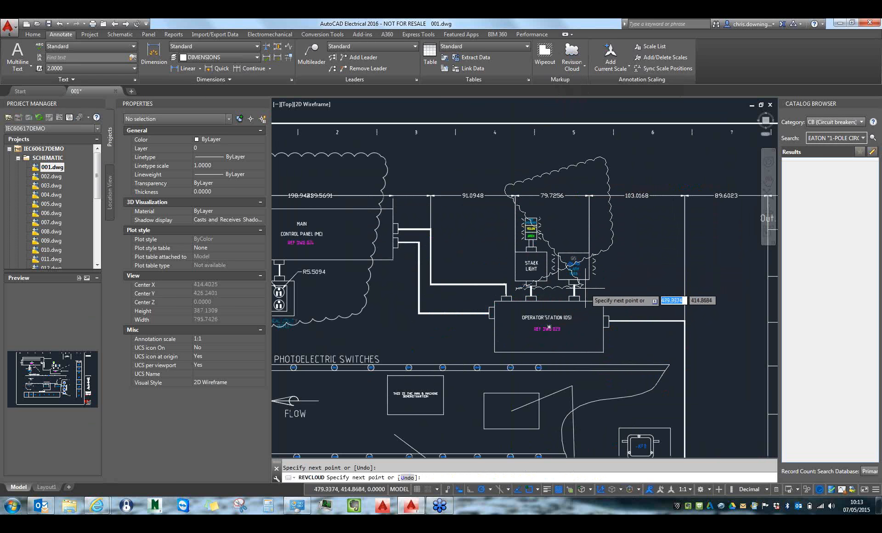
click(494, 224)
key(Escape)
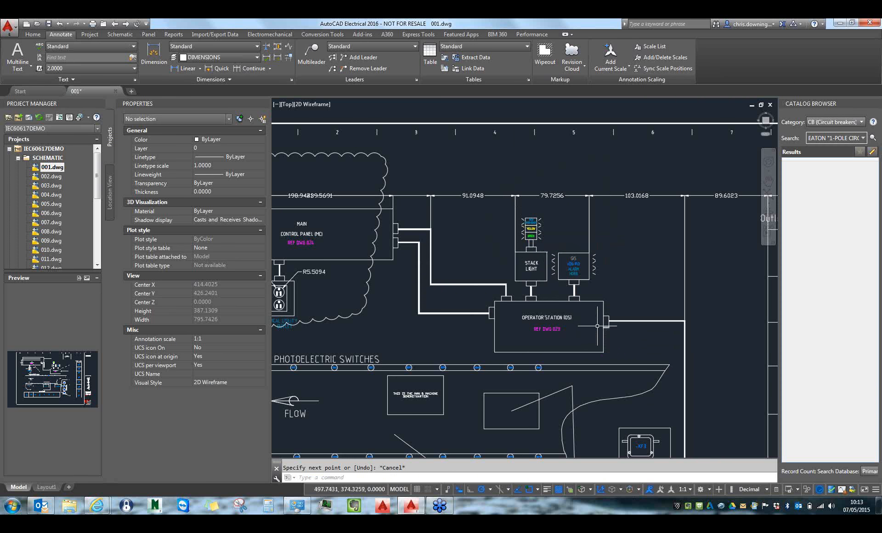
- Draw a polygonal revision cloud around the stack light and the alarm horn above the operator station
key(Return)
click(502, 179)
click(609, 179)
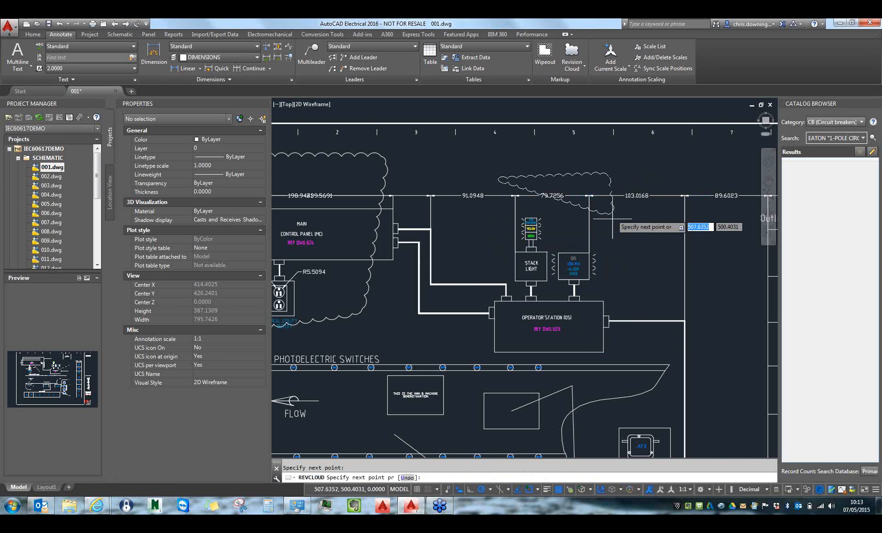
click(521, 317)
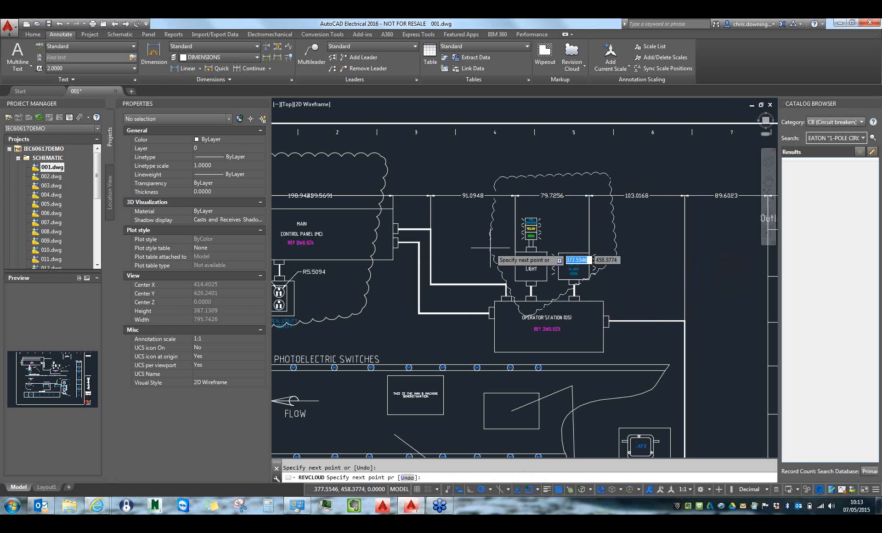
key(Return)
- Draw a circle centred on the geometric center of the MAIN DRIVE box, large enough to enclose the whole box
scroll(666, 230, down, 2)
middle_drag(691, 292, 644, 196)
middle_drag(615, 237, 610, 297)
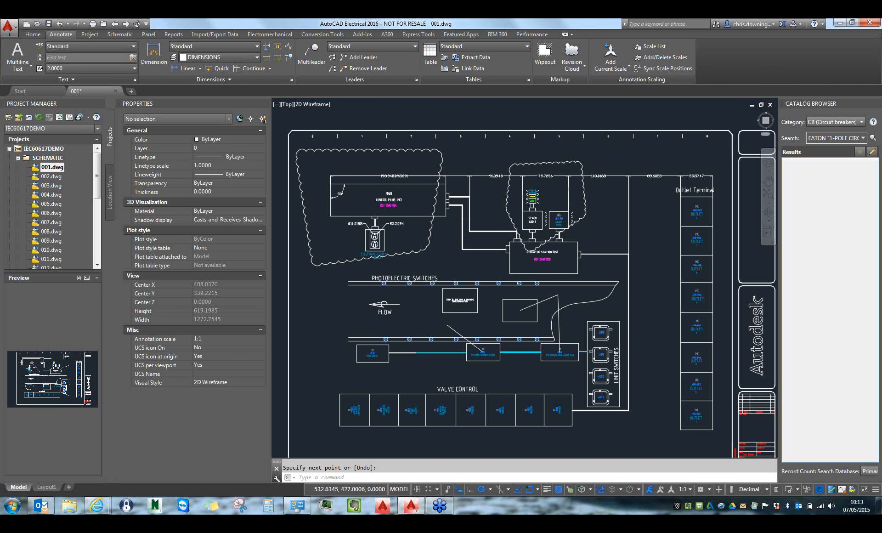
middle_drag(593, 226, 547, 186)
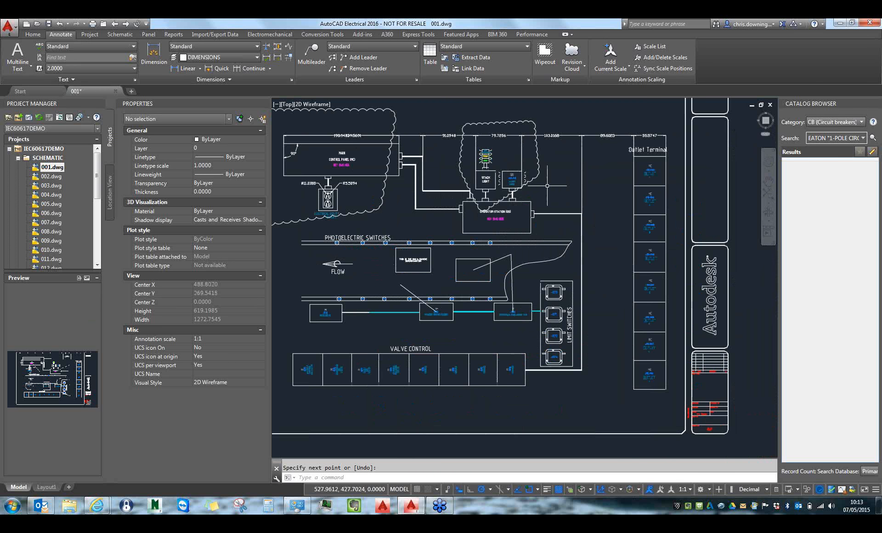
middle_drag(462, 231, 639, 191)
click(42, 34)
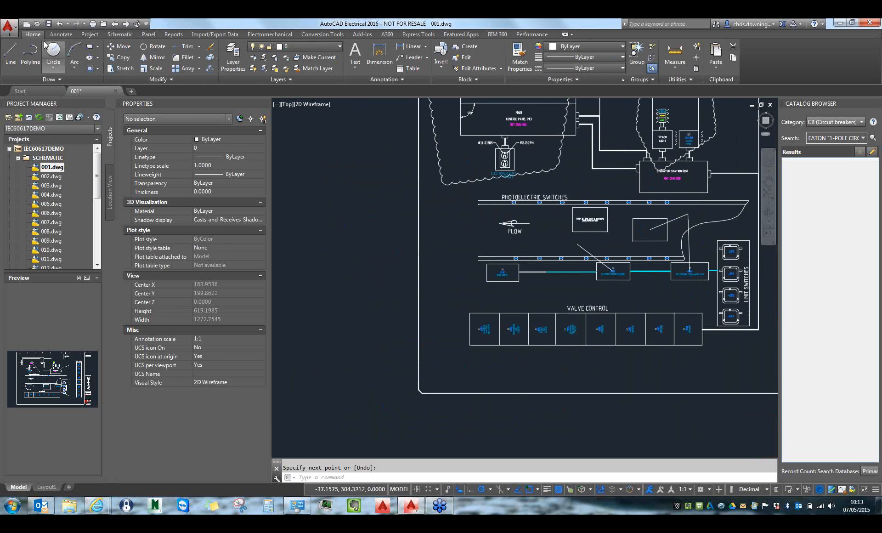
click(54, 49)
scroll(666, 340, up, 5)
scroll(507, 289, down, 3)
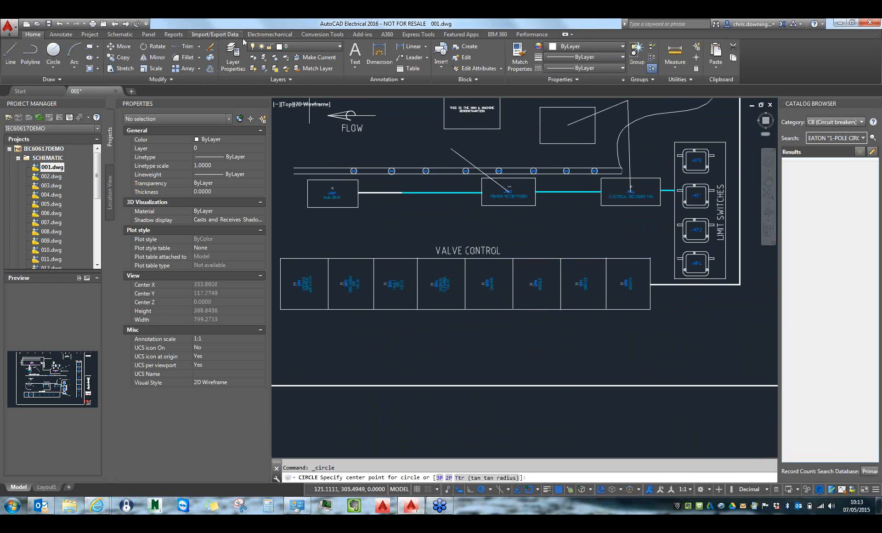
scroll(442, 232, down, 1)
scroll(433, 253, up, 5)
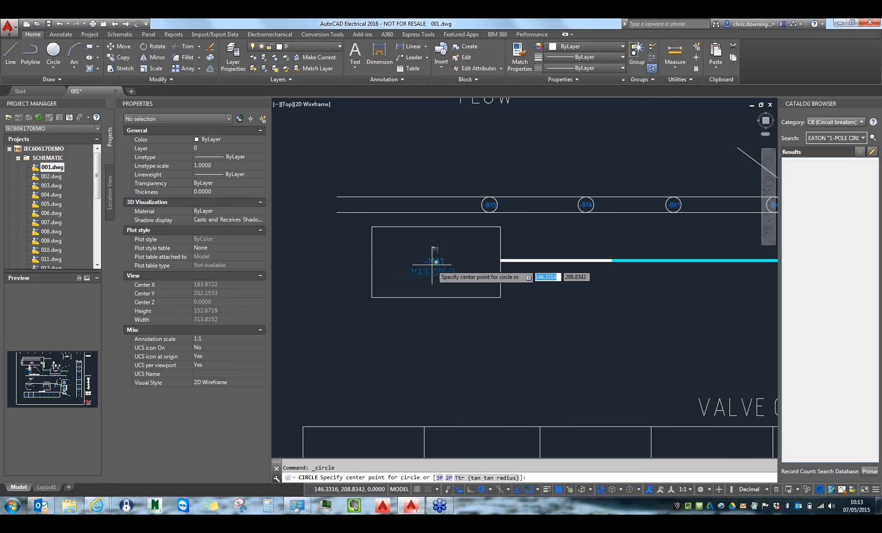
click(436, 262)
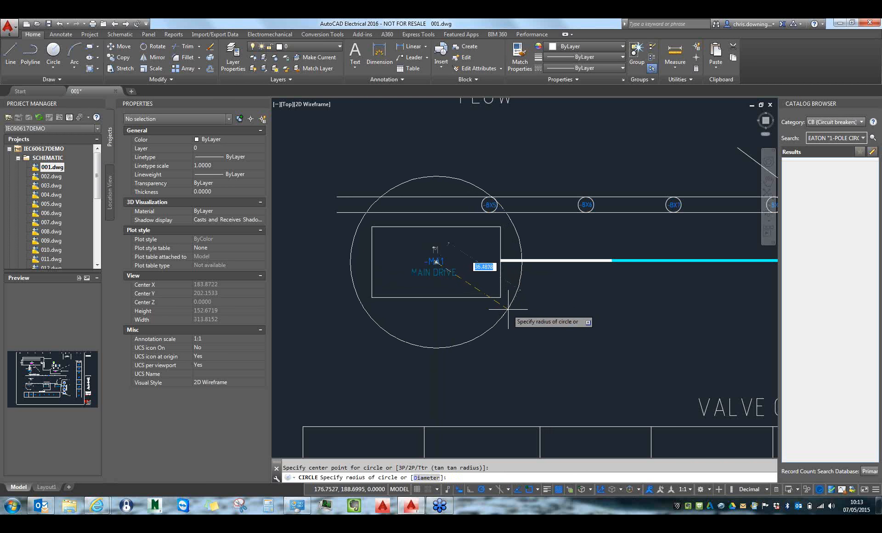
click(515, 298)
key(Escape)
- Convert the circle around the MAIN DRIVE box into a revision cloud with the Object option, without reversing the arc direction
middle_drag(457, 161, 443, 157)
scroll(338, 178, down, 2)
mouse_move(374, 184)
middle_down()
mouse_move(375, 238)
mouse_move(359, 240)
middle_up()
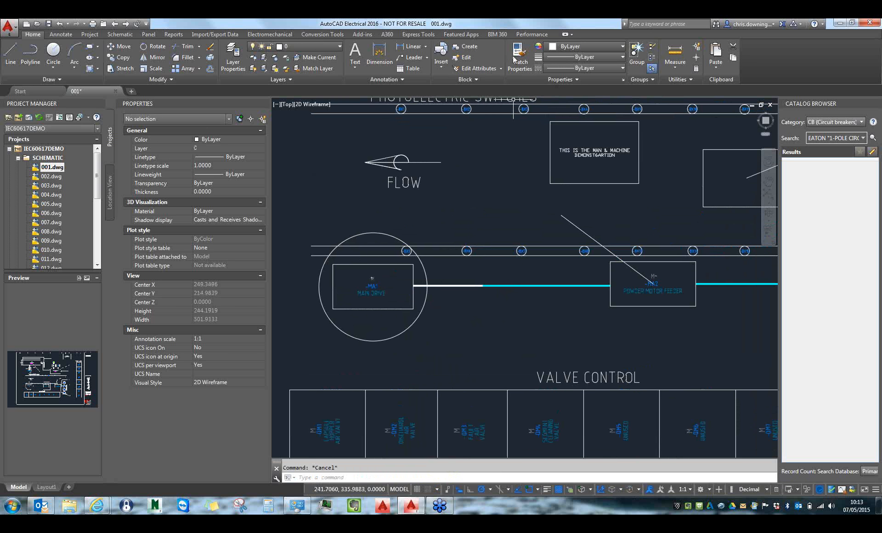
click(61, 34)
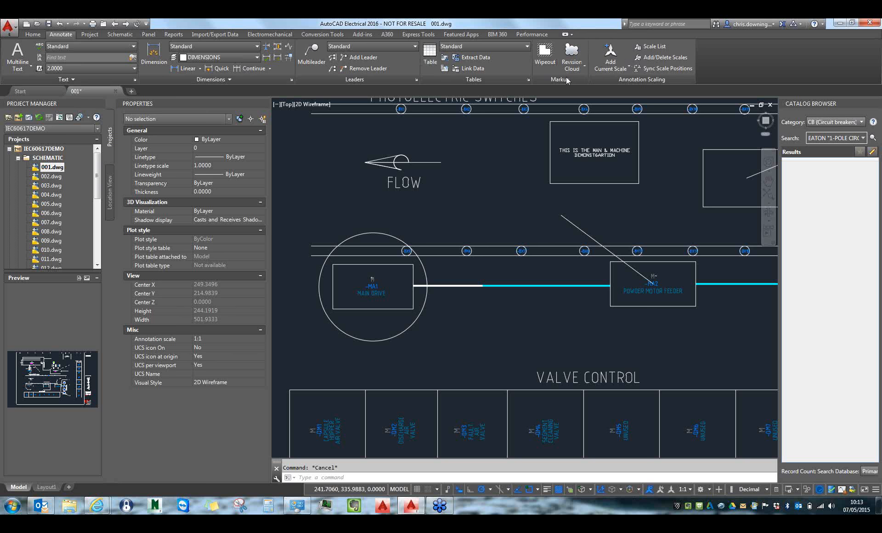
click(585, 66)
click(583, 97)
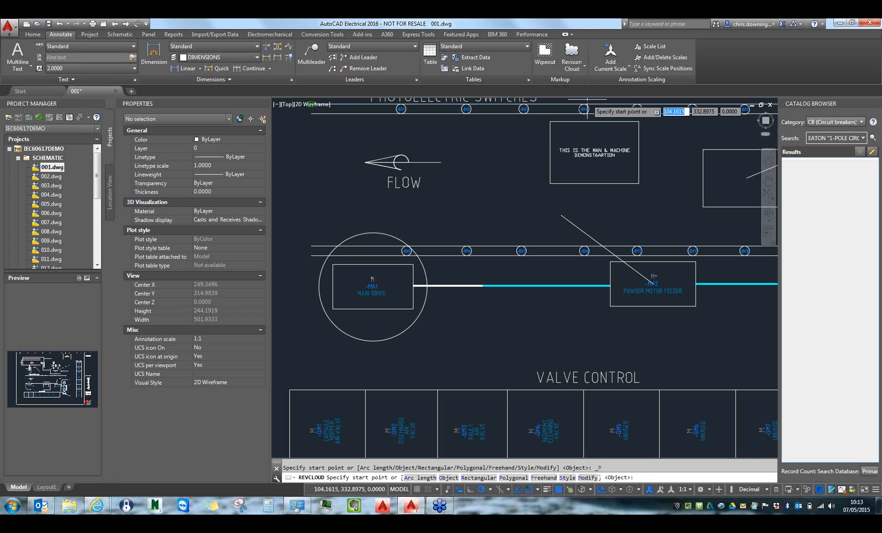
click(453, 478)
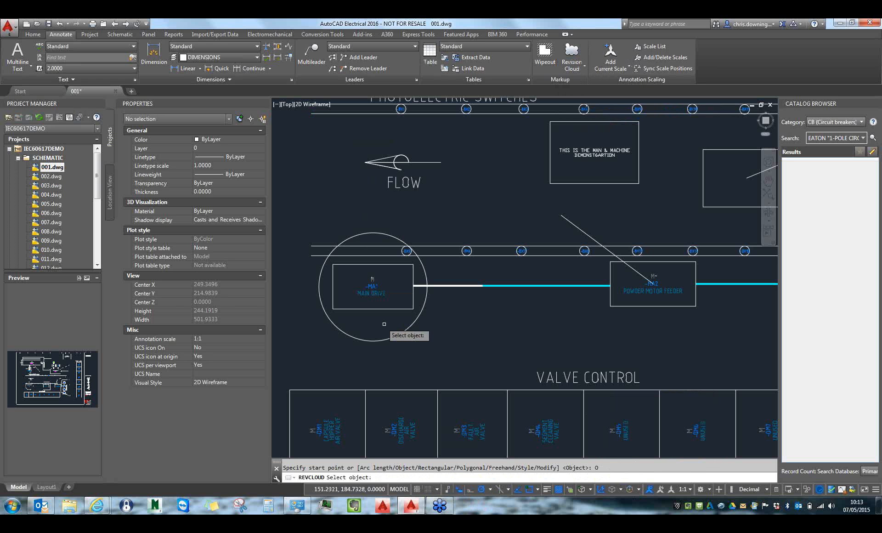
click(399, 332)
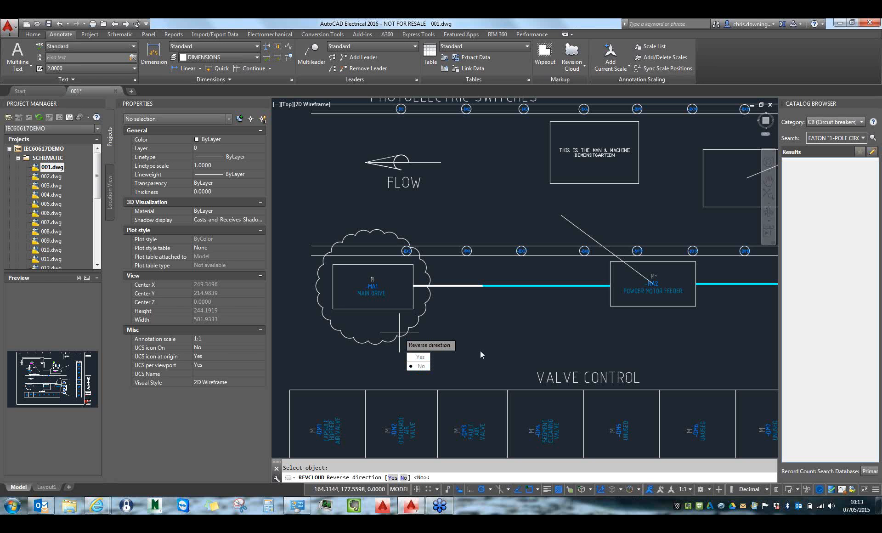
click(419, 366)
- Convert the diagonal line ending in the POWDER MOTOR FEEDER box into a revision cloud with reversed arc direction
scroll(443, 290, down, 2)
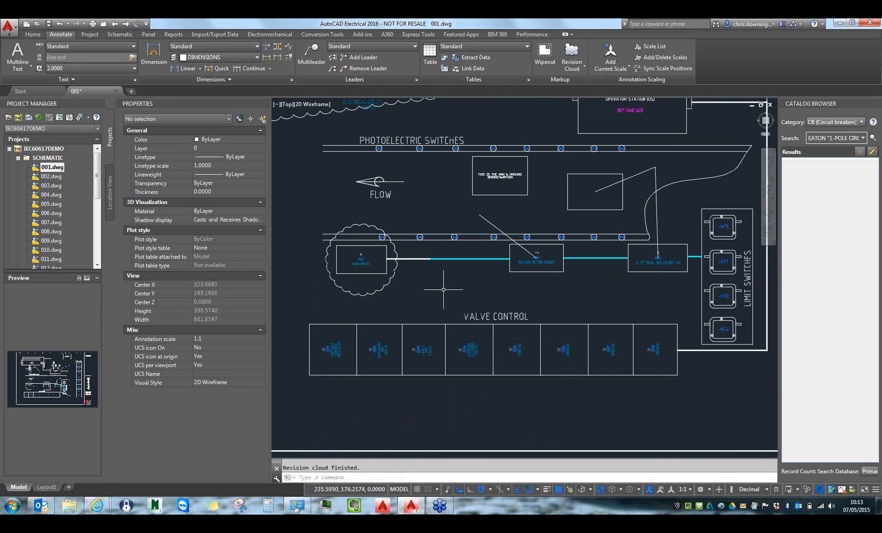
click(573, 50)
click(571, 69)
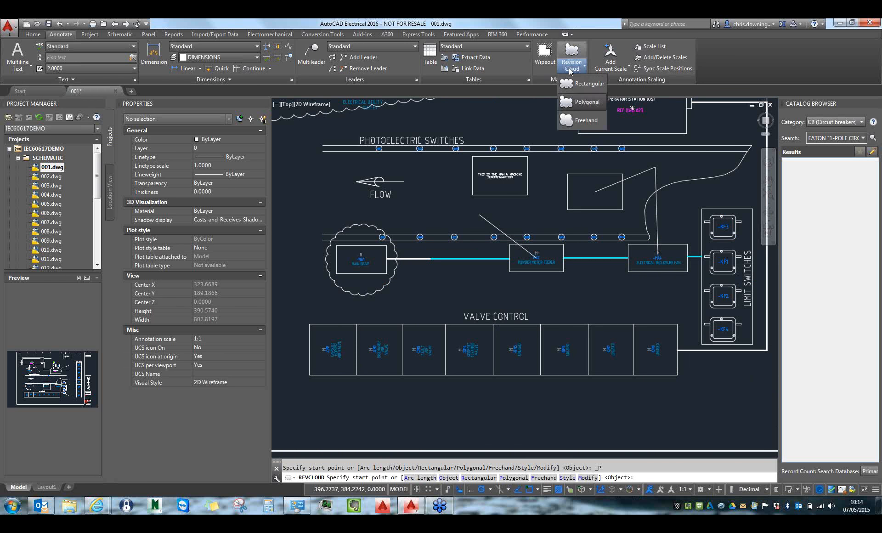
click(451, 478)
scroll(483, 272, up, 5)
click(484, 272)
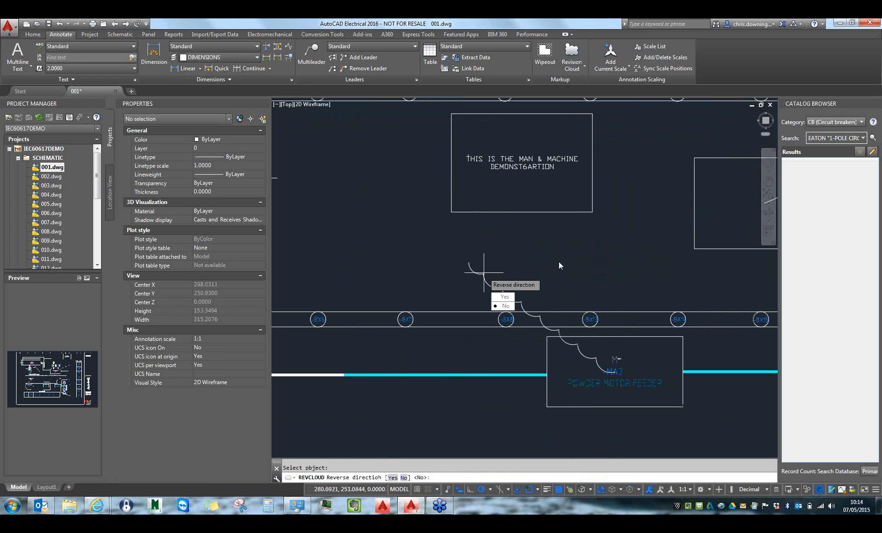
click(505, 296)
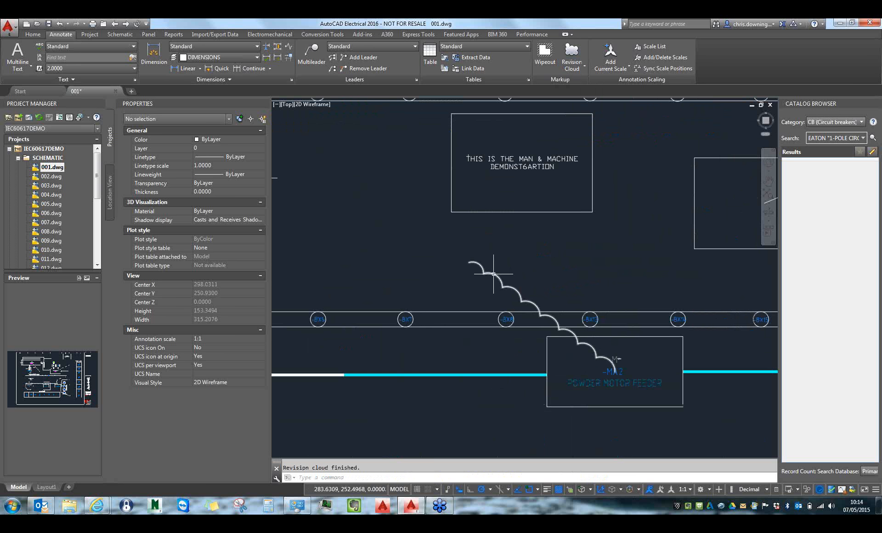
key(Escape)
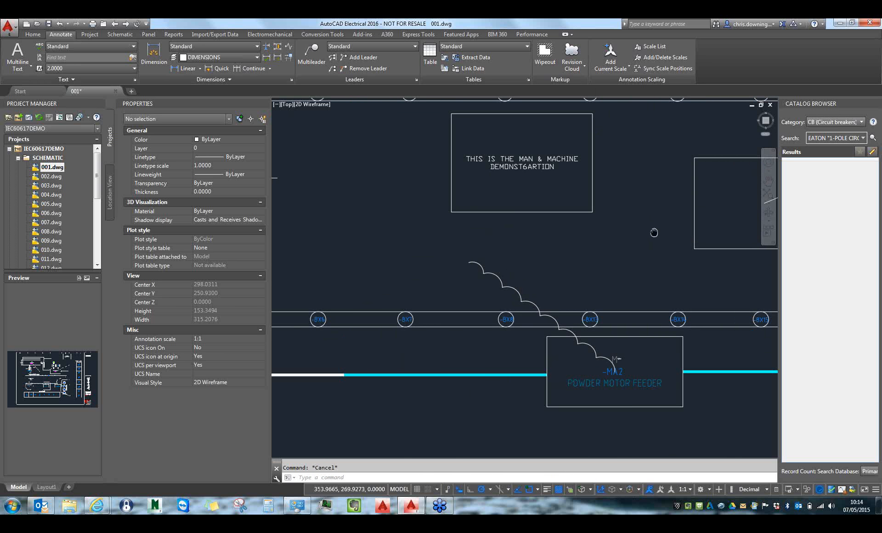
- Open the System Variable Monitor with SYSVARMONITOR, examine the monitored variables and their preferred values, and close it
middle_drag(654, 232, 585, 194)
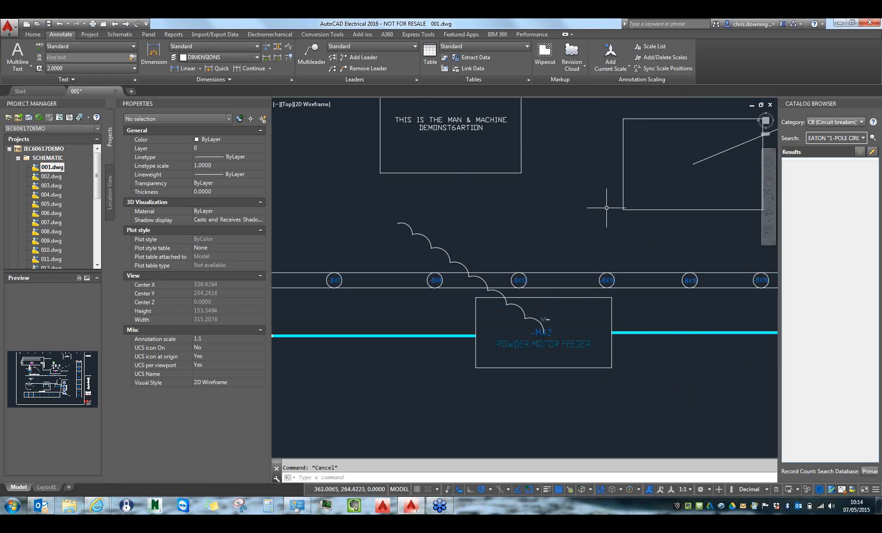
middle_drag(571, 182, 542, 187)
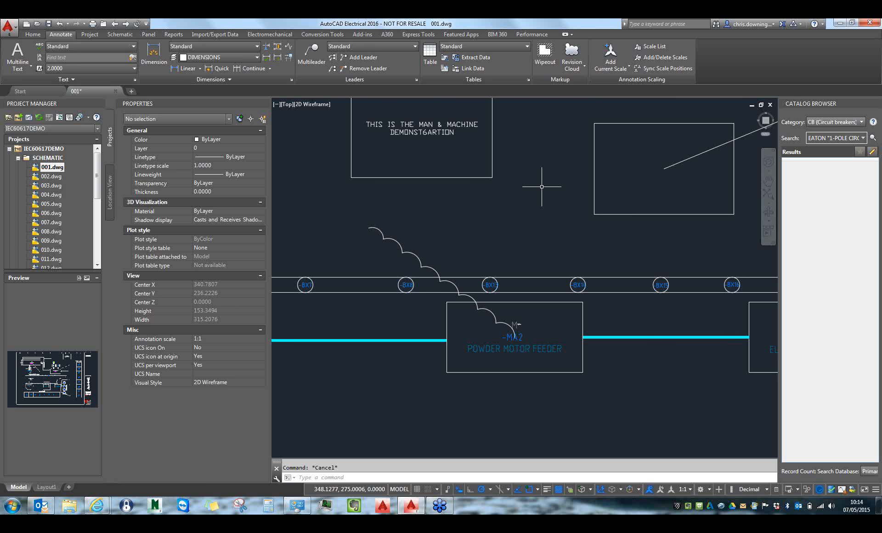
scroll(570, 227, down, 3)
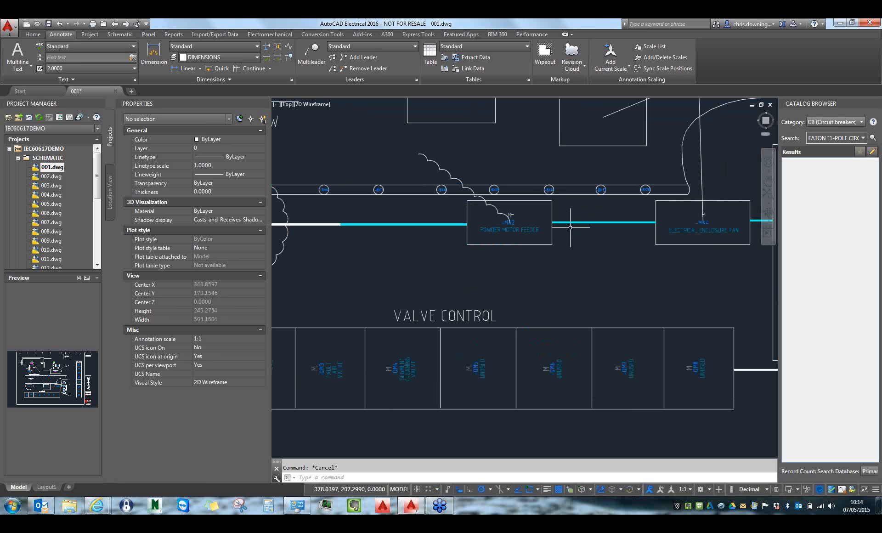
text(SYSVAR)
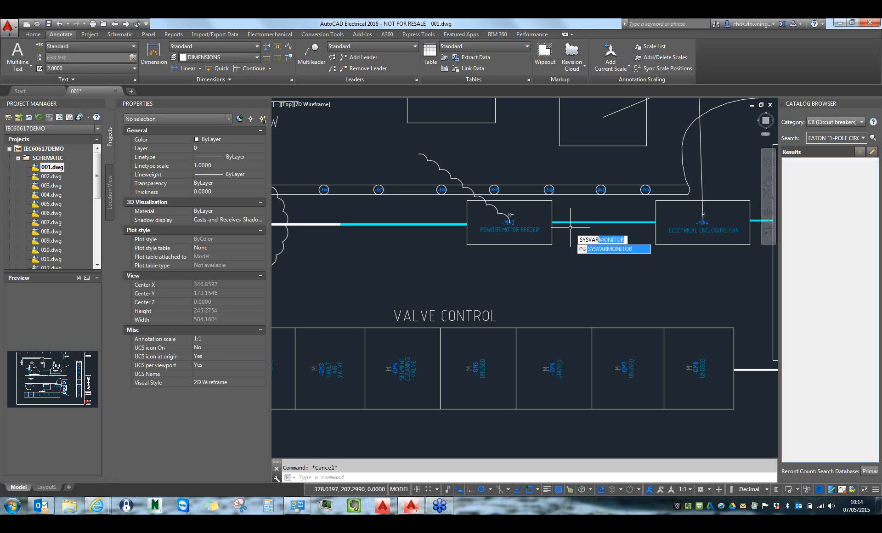
key(Return)
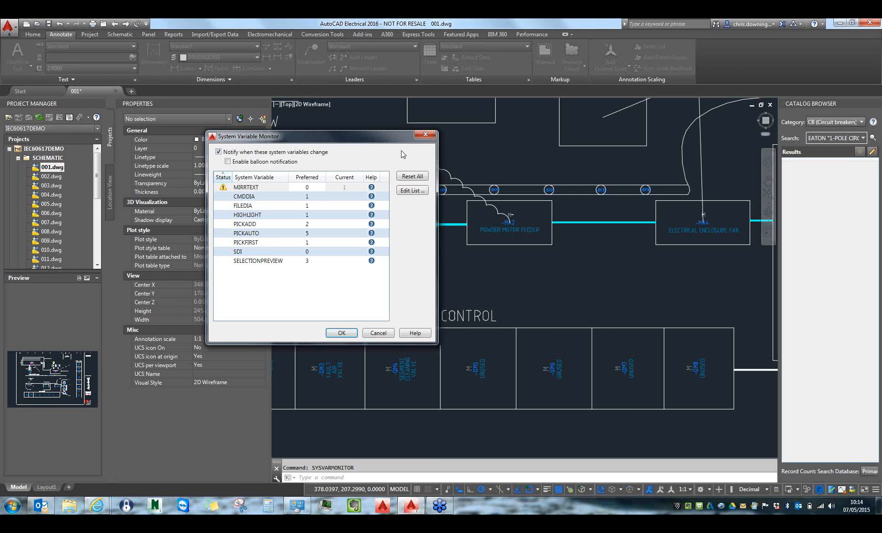
drag(372, 144, 494, 153)
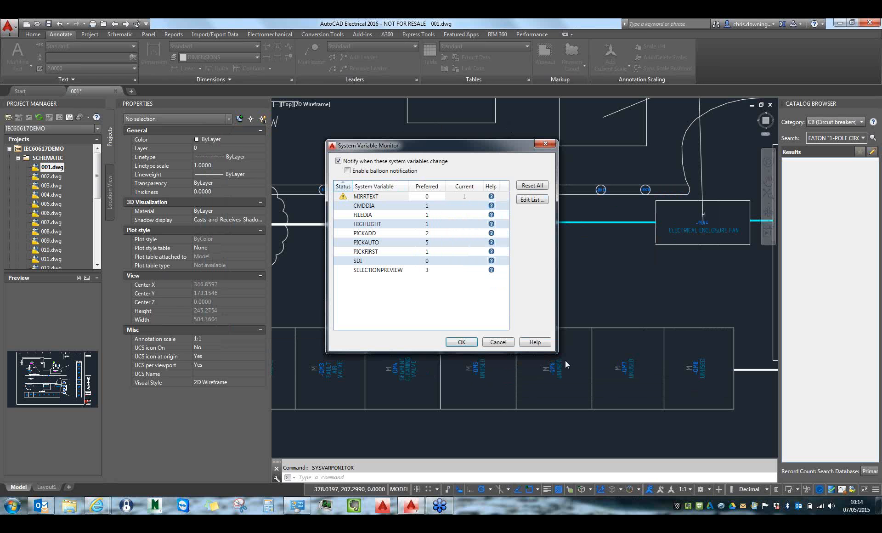
drag(463, 150, 482, 147)
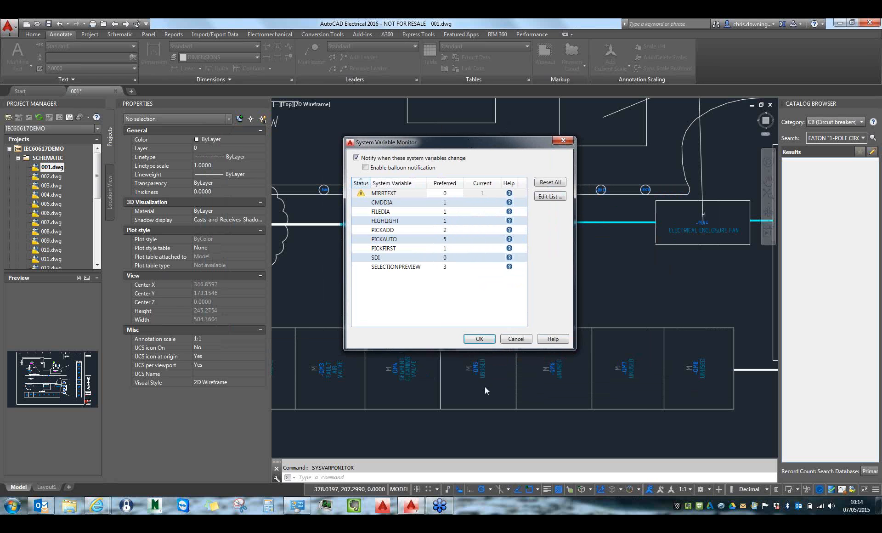
click(488, 340)
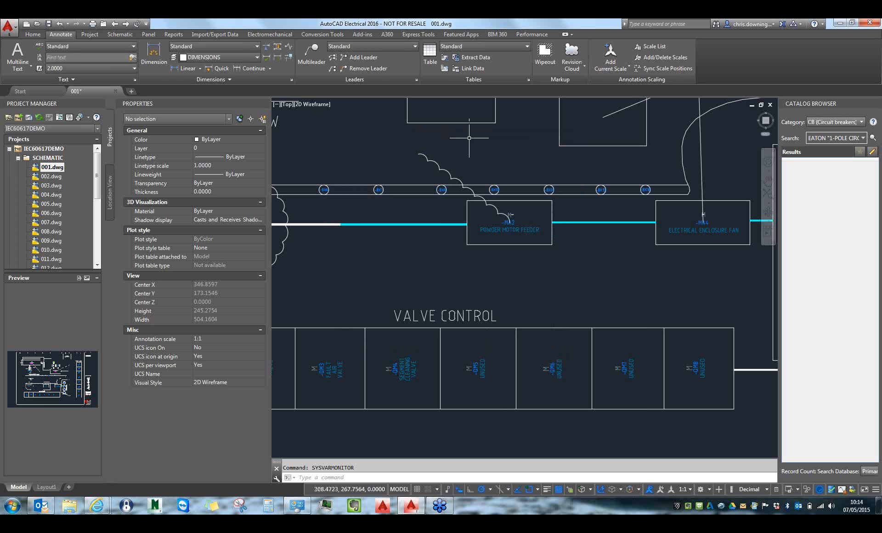
- Show the Location View of the IEC60617demo project with its components and wire connections
click(23, 93)
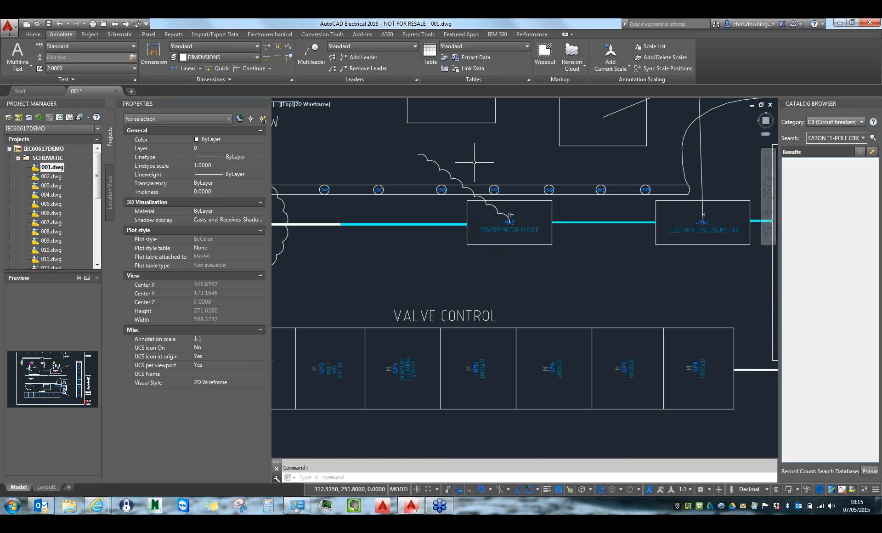
middle_drag(466, 165, 482, 155)
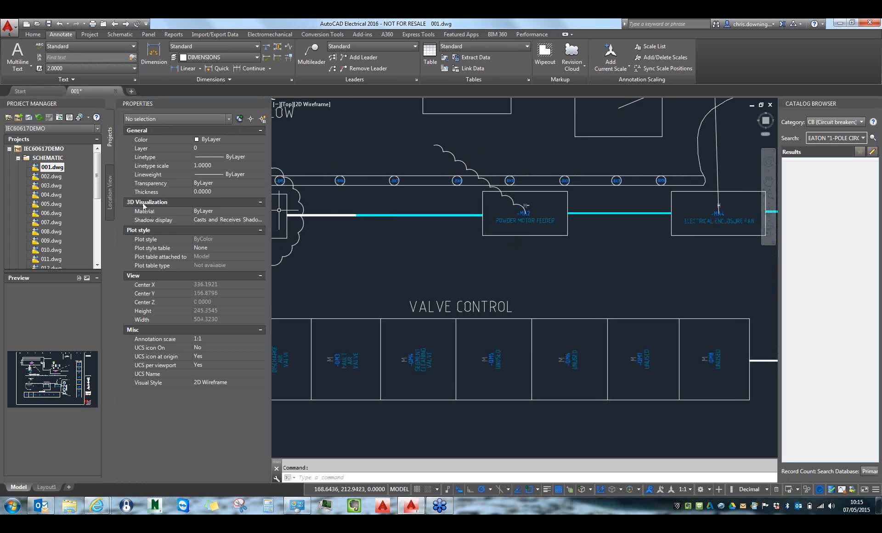
click(112, 197)
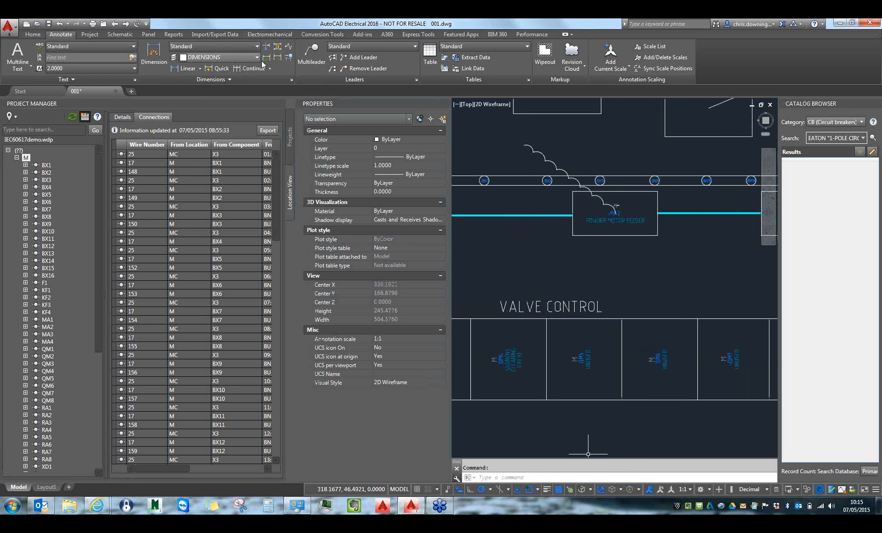
- Collapse and re-expand location M in the Location View tree to examine its component list
click(17, 158)
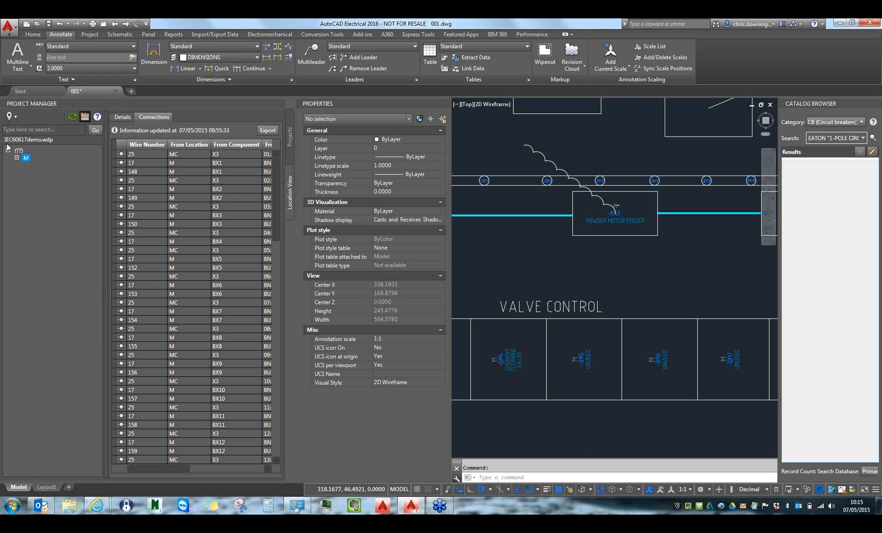
click(16, 158)
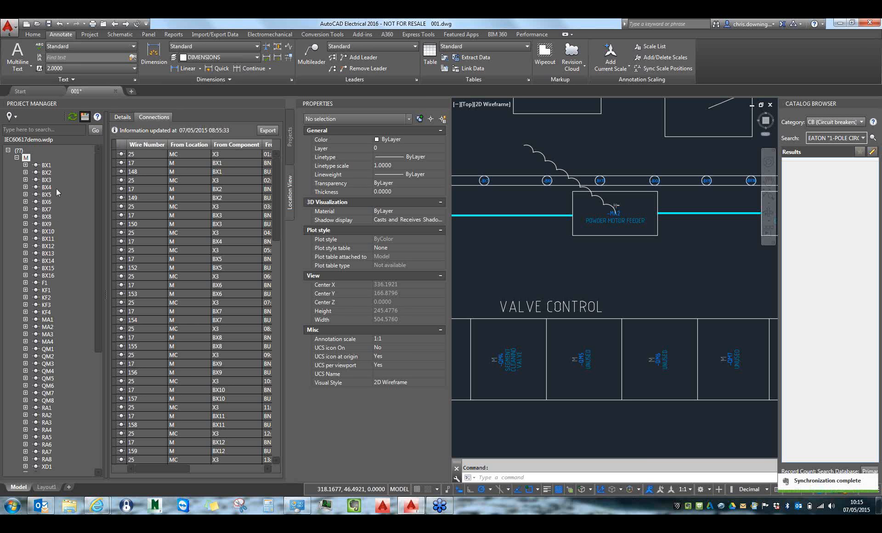
click(17, 158)
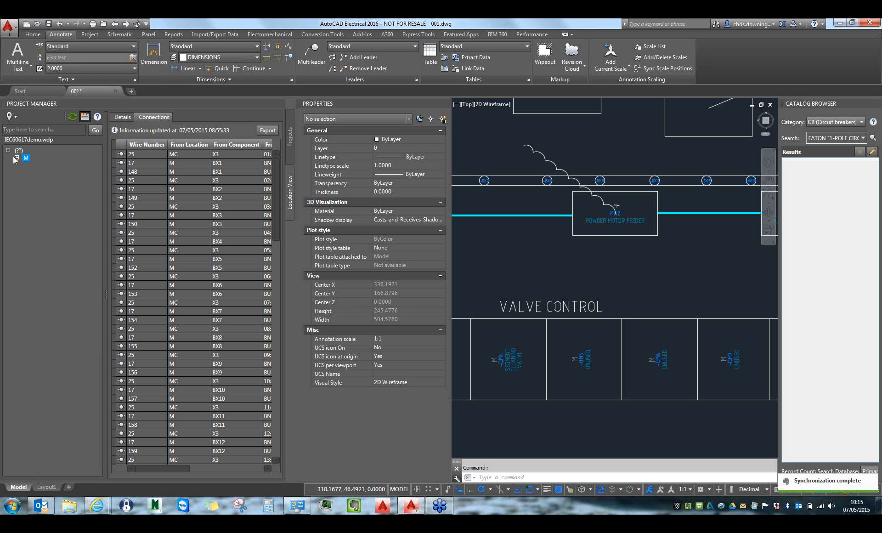
click(17, 157)
mouse_move(94, 172)
mouse_down()
mouse_move(95, 210)
mouse_move(98, 186)
mouse_up()
scroll(98, 186, up, 1)
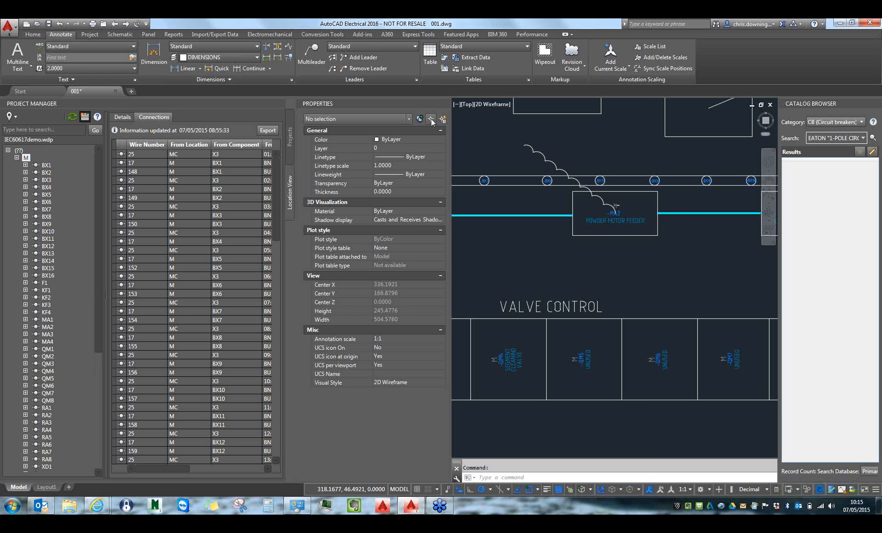
- Close the Properties palette, then widen the Location View to examine the full component details of location M
click(448, 103)
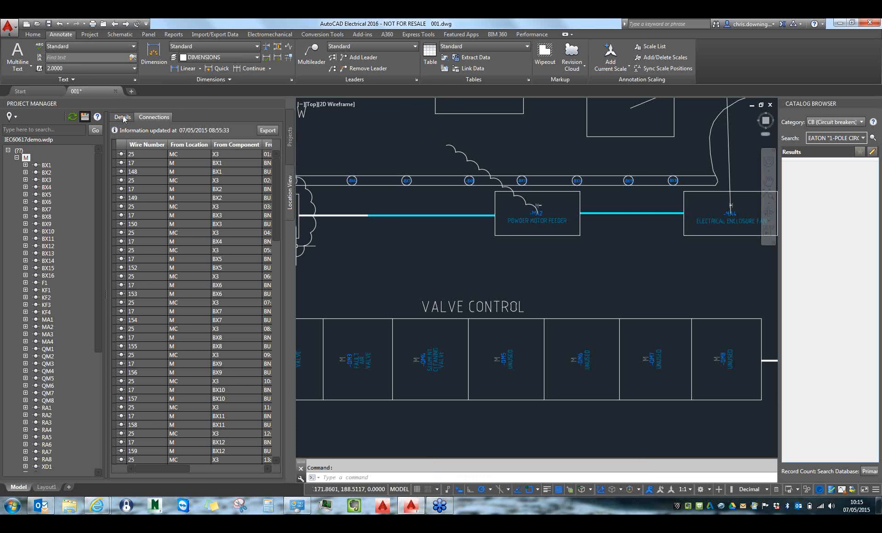
click(122, 118)
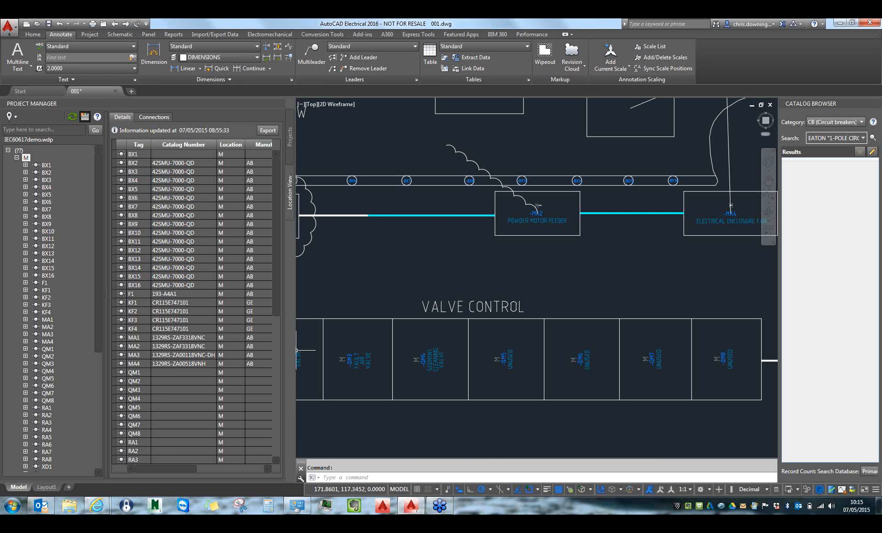
drag(297, 350, 618, 344)
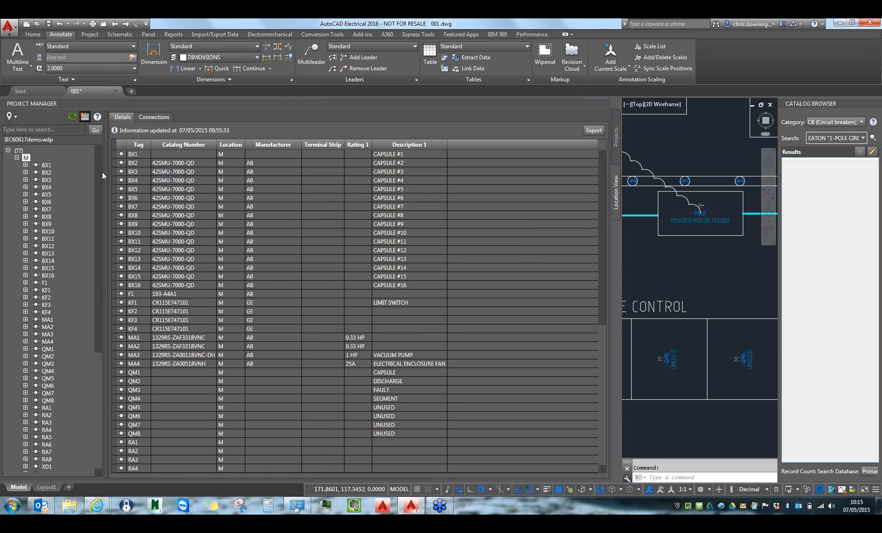
scroll(605, 221, down, 2)
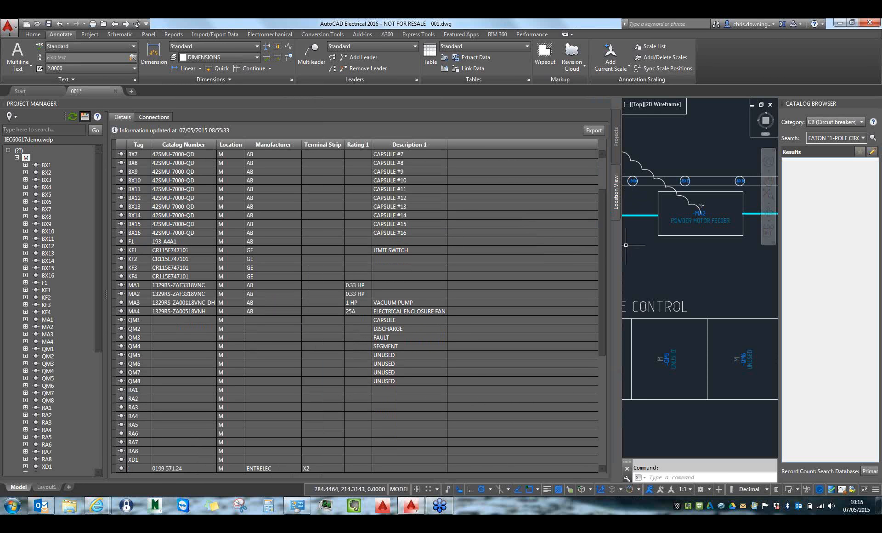
mouse_move(602, 265)
mouse_down()
mouse_move(595, 347)
mouse_move(614, 211)
mouse_up()
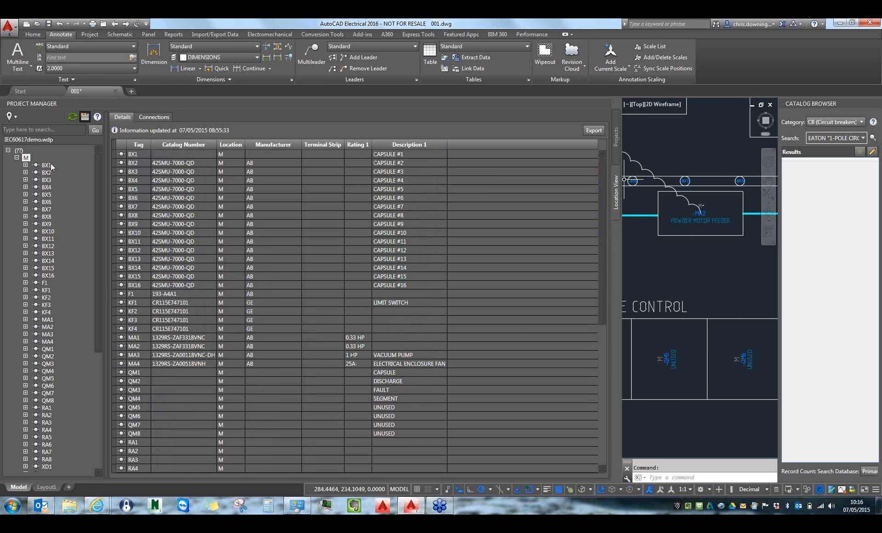
- Surf from component BX1 to its sheet 16 reference, saving the current drawing, and narrow the Location View
mouse_move(52, 166)
right_click(50, 168)
click(61, 172)
click(382, 226)
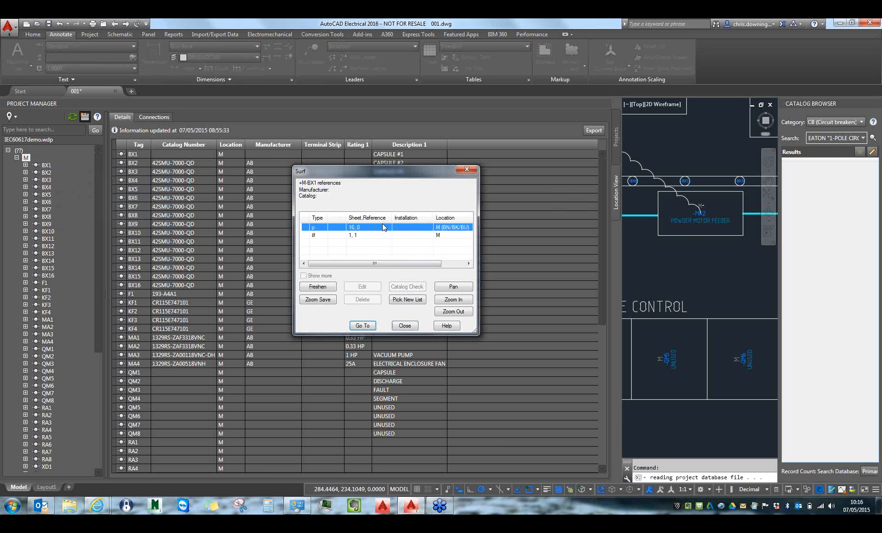
click(363, 325)
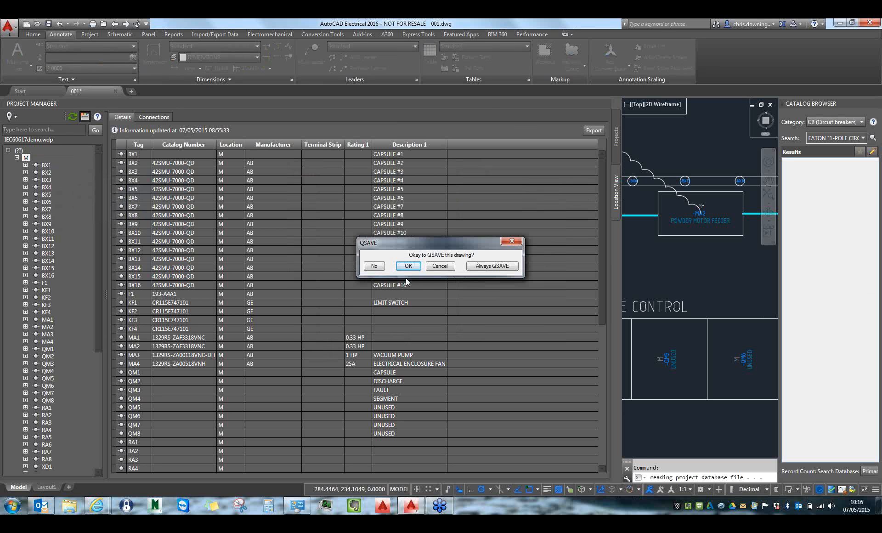
click(416, 268)
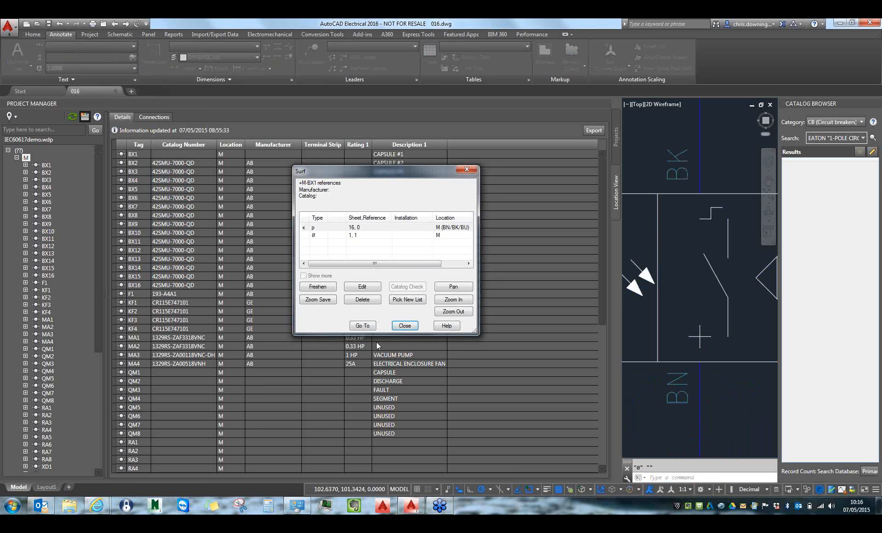
click(406, 326)
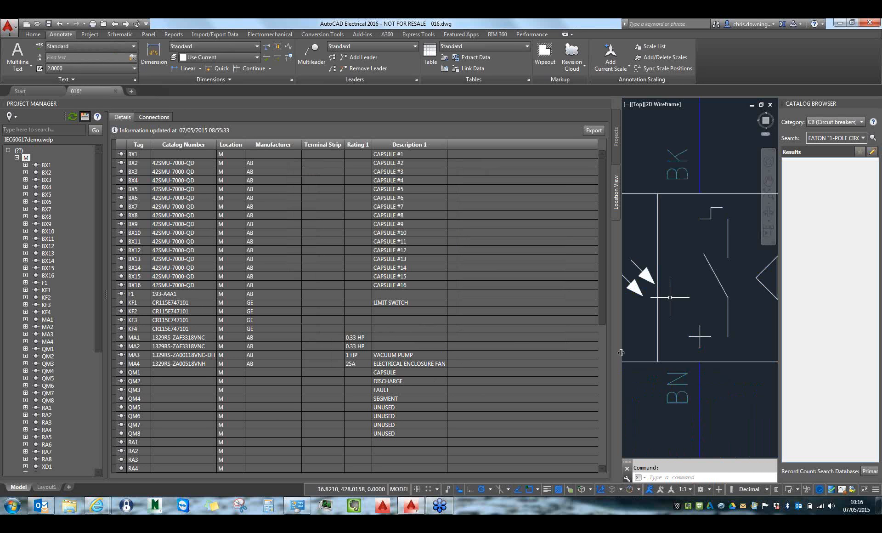
drag(455, 364, 455, 364)
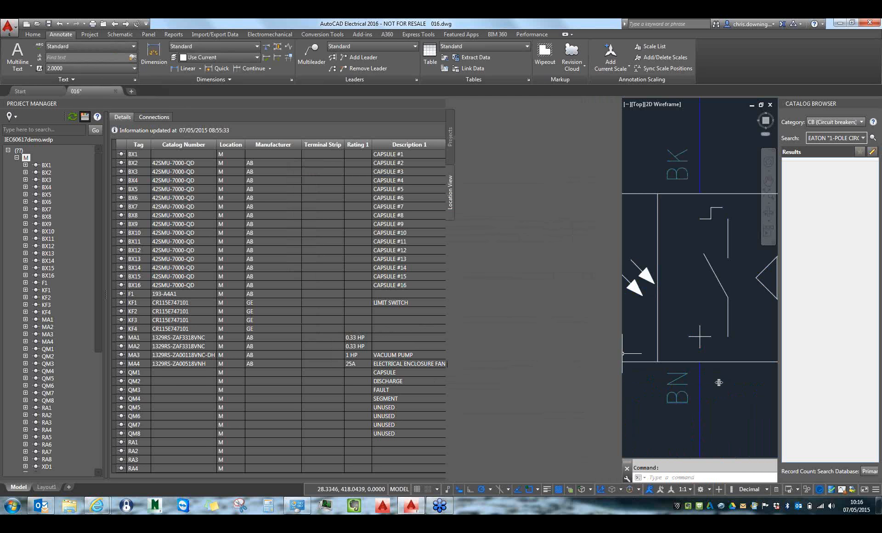
right_click(139, 294)
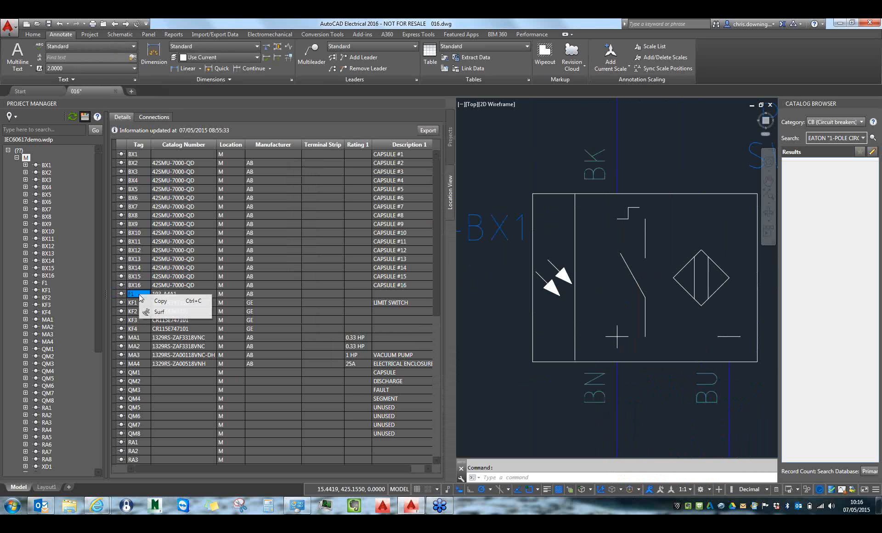
click(157, 312)
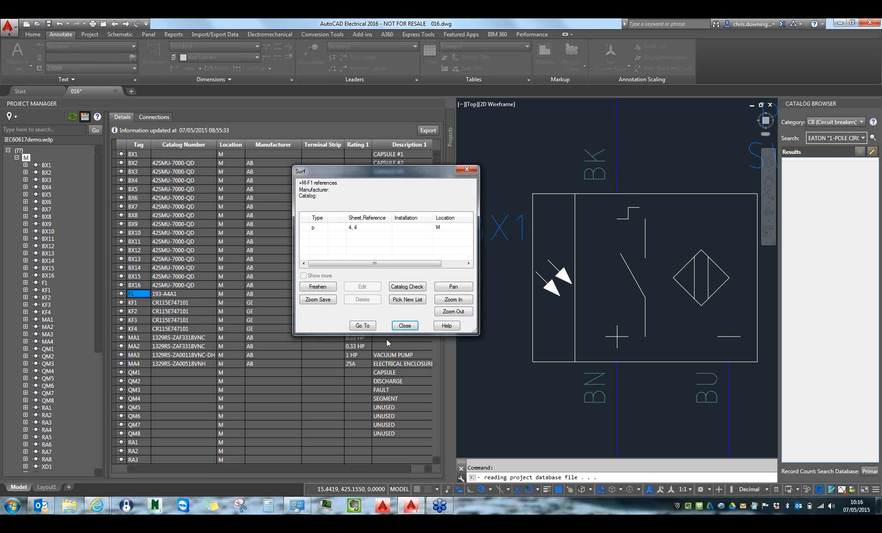
click(362, 325)
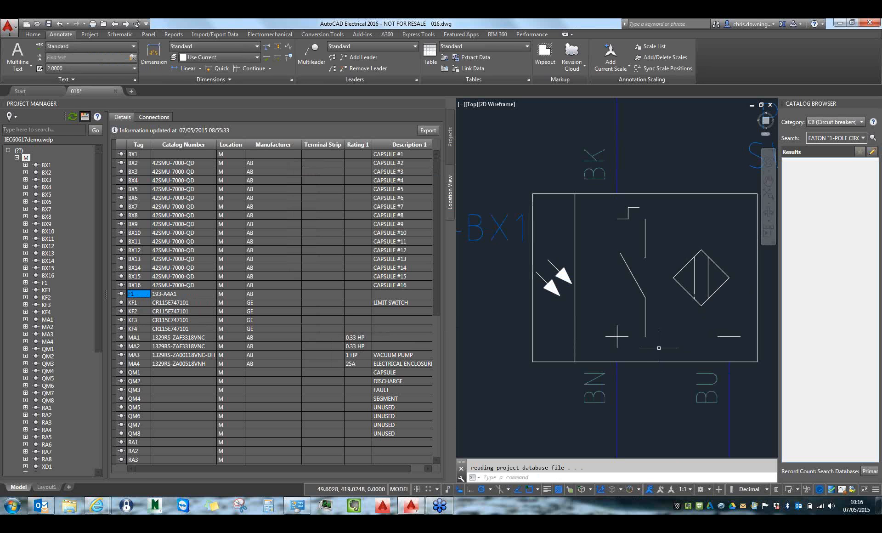
- Surf from component F1 in the details table to its sheet 4 reference and close the Surf dialog
click(122, 295)
right_click(122, 295)
click(138, 318)
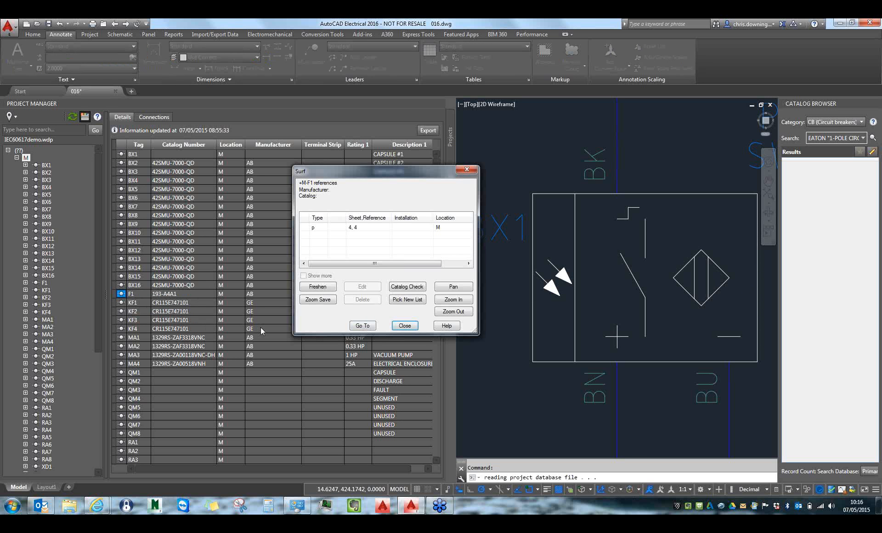
click(362, 229)
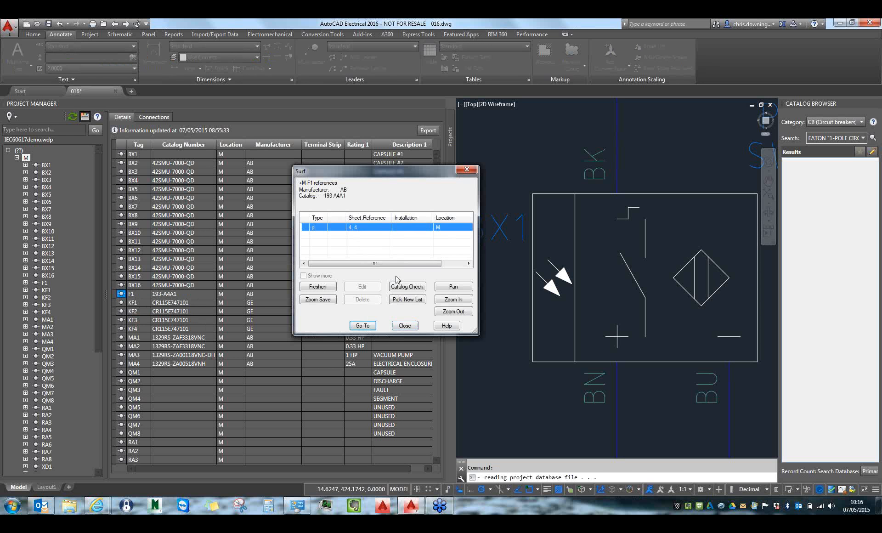
click(362, 325)
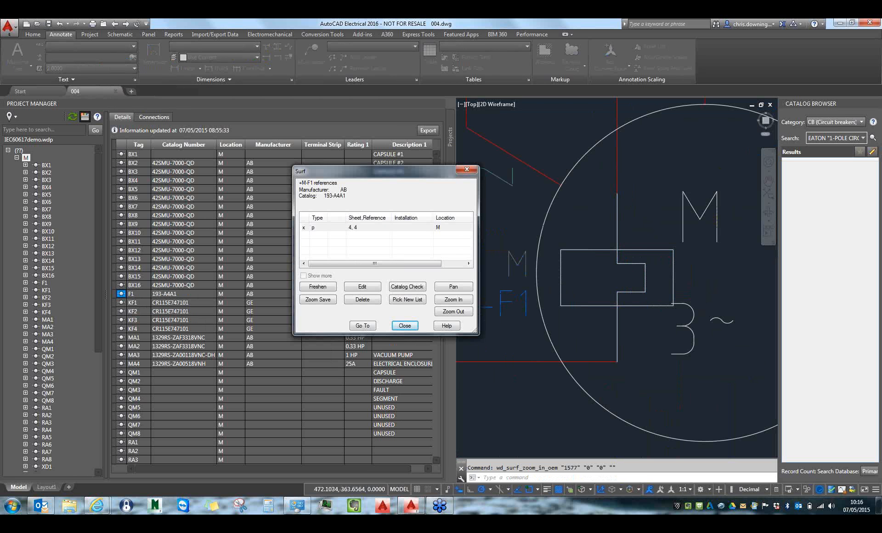
click(405, 325)
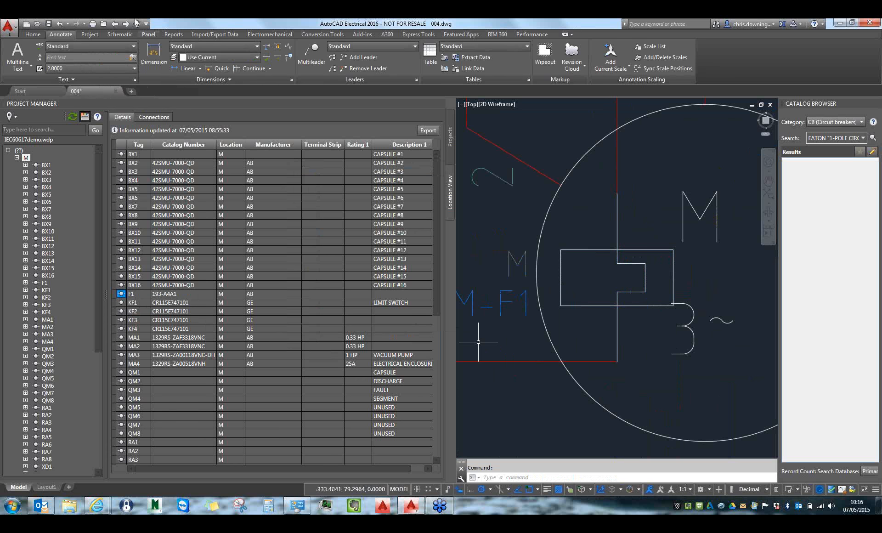
- Toggle the details and connections display, leave it hidden, and look through location M's component tree
click(85, 117)
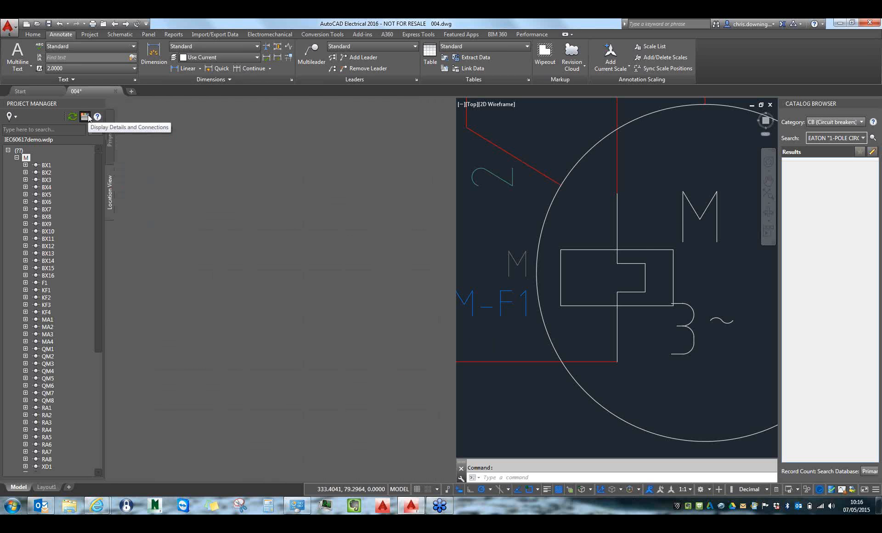
click(85, 117)
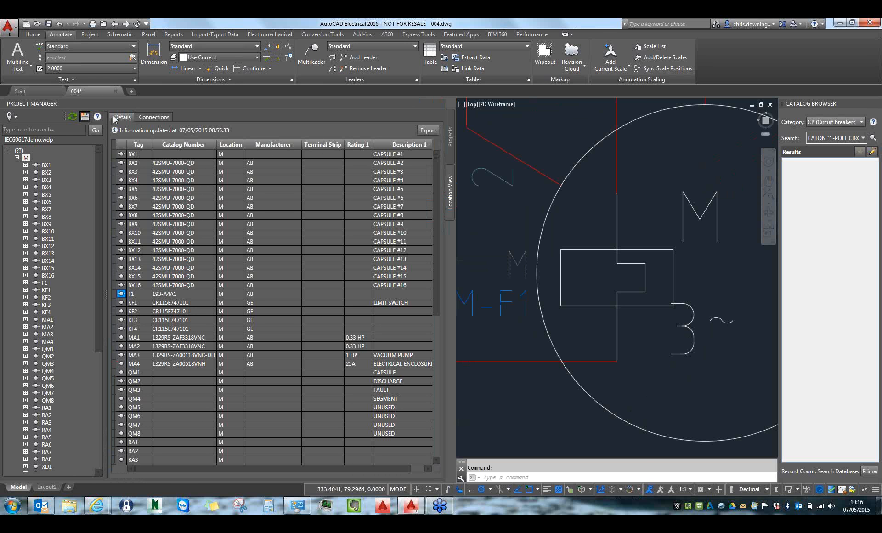
click(87, 118)
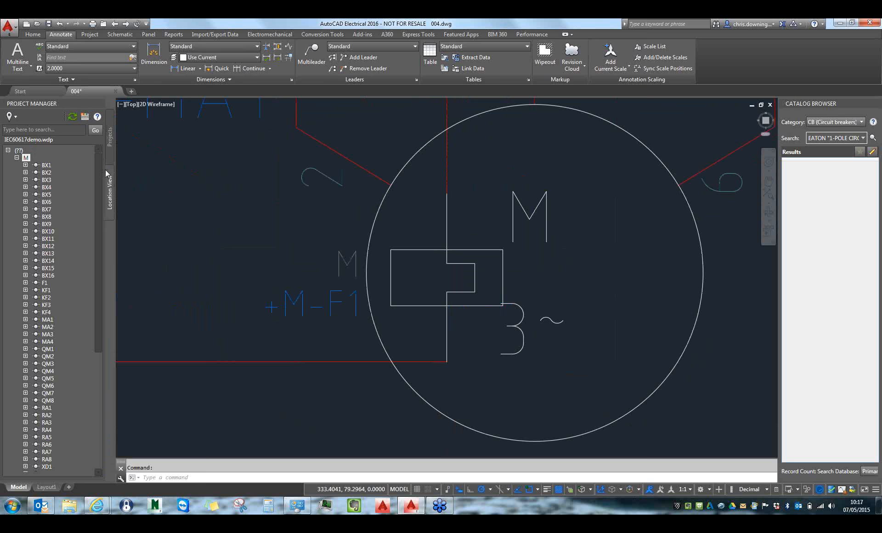
scroll(98, 220, down, 7)
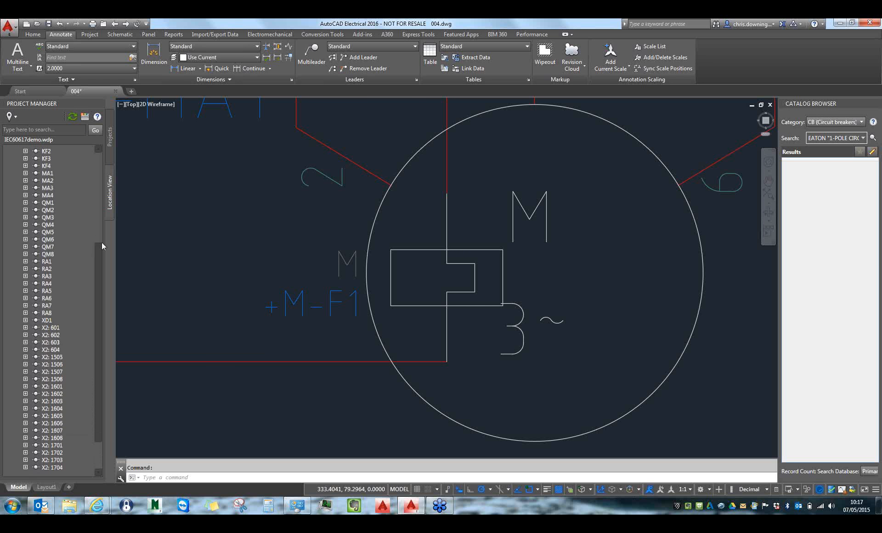
scroll(101, 241, up, 7)
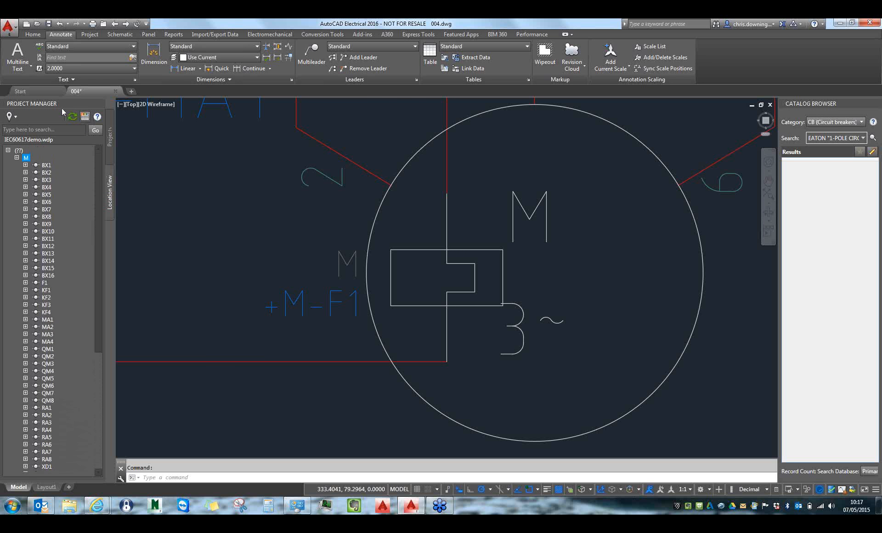
- Filter the Location View to show only location MC instead of M, and expand its component list
click(13, 116)
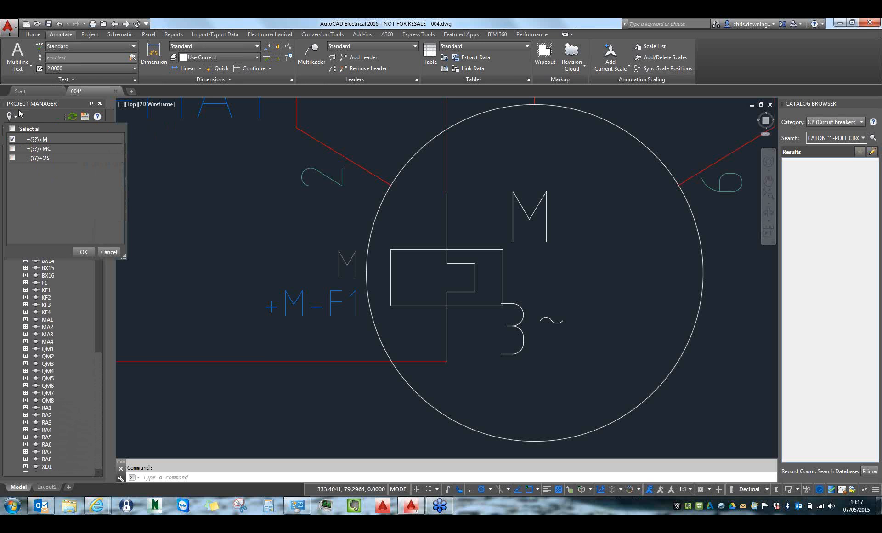
click(12, 139)
click(13, 150)
click(84, 252)
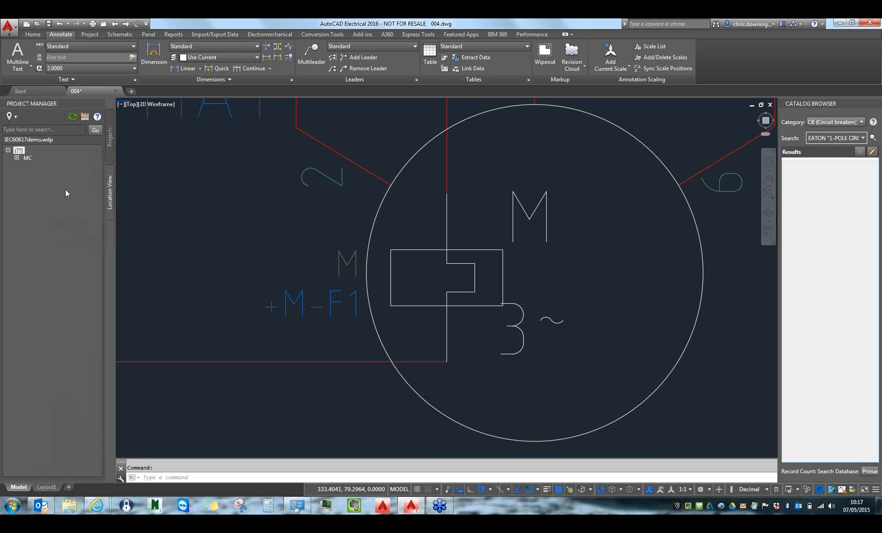
click(18, 159)
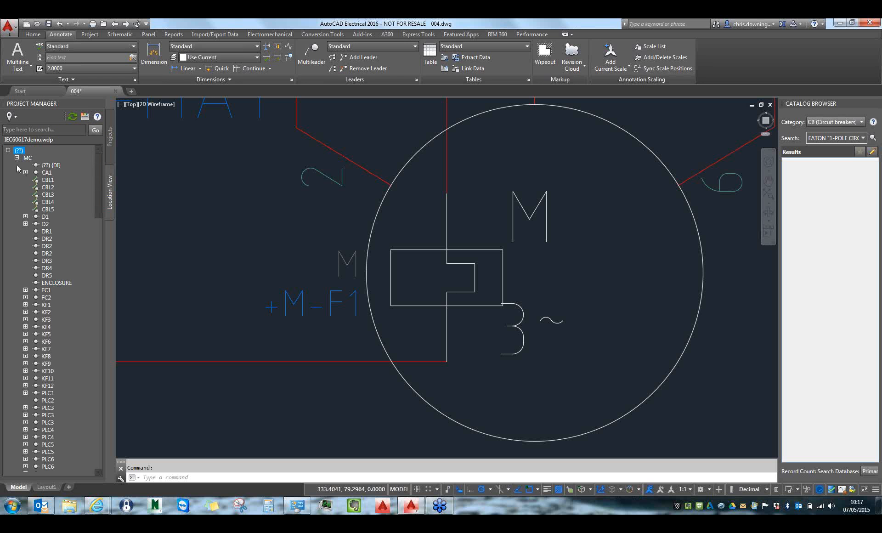
- Display the details and connections of component CA1 in location MC and compare the two tables
click(52, 172)
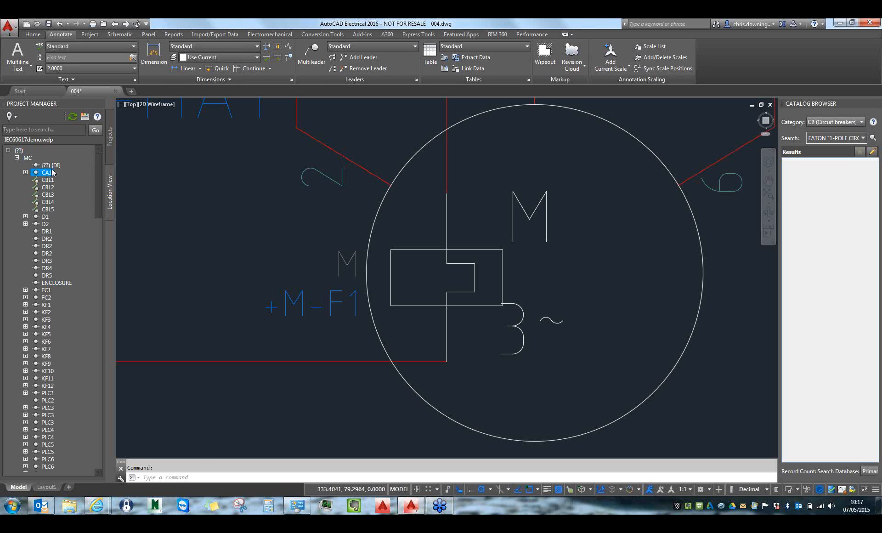
click(85, 119)
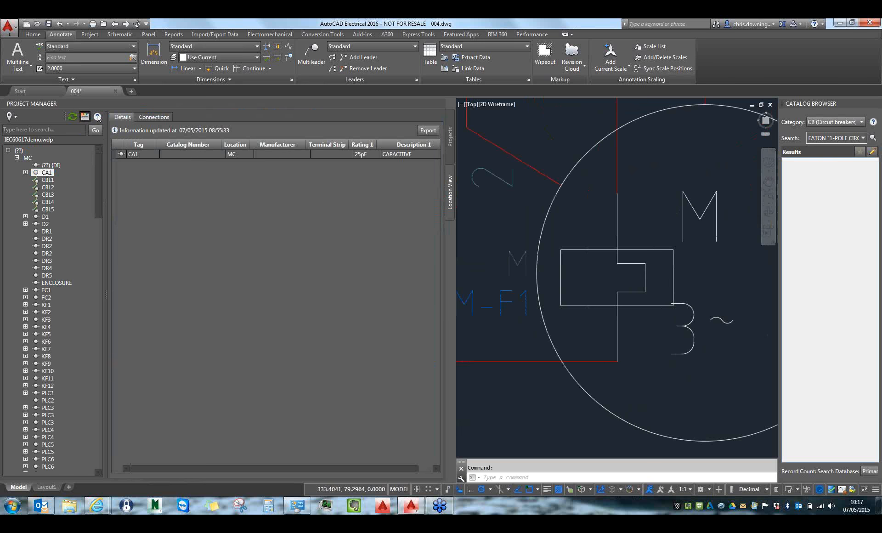
click(154, 118)
click(121, 117)
click(157, 117)
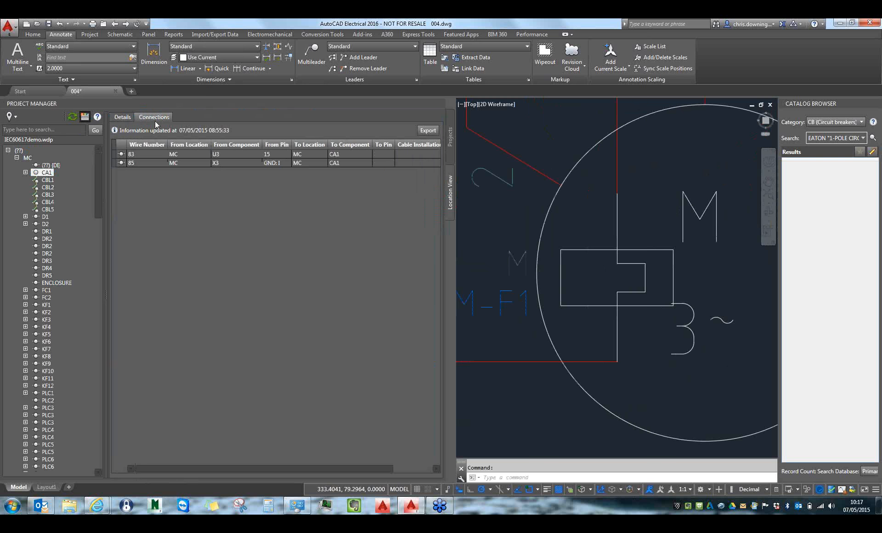
click(122, 118)
click(155, 117)
- Surf from wire number 83 in CA1's connections to its location on sheet 7
right_click(146, 155)
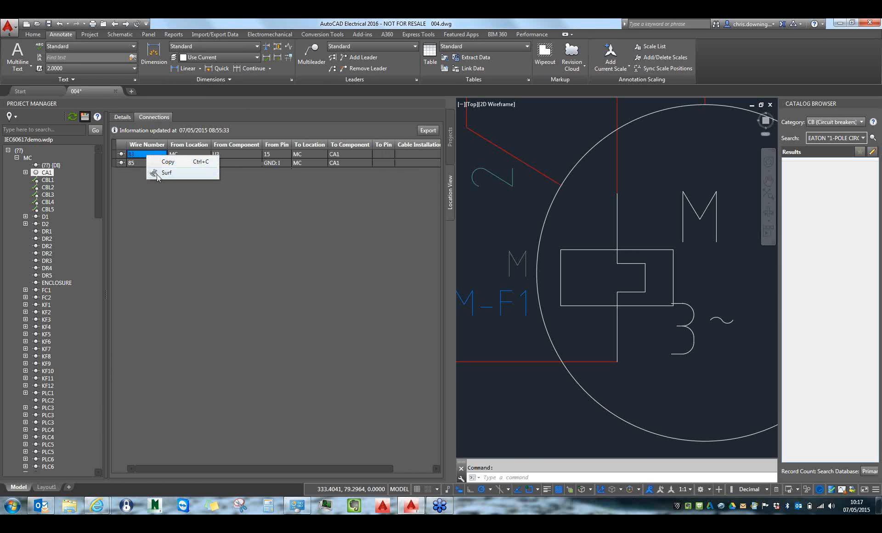
click(156, 174)
click(413, 232)
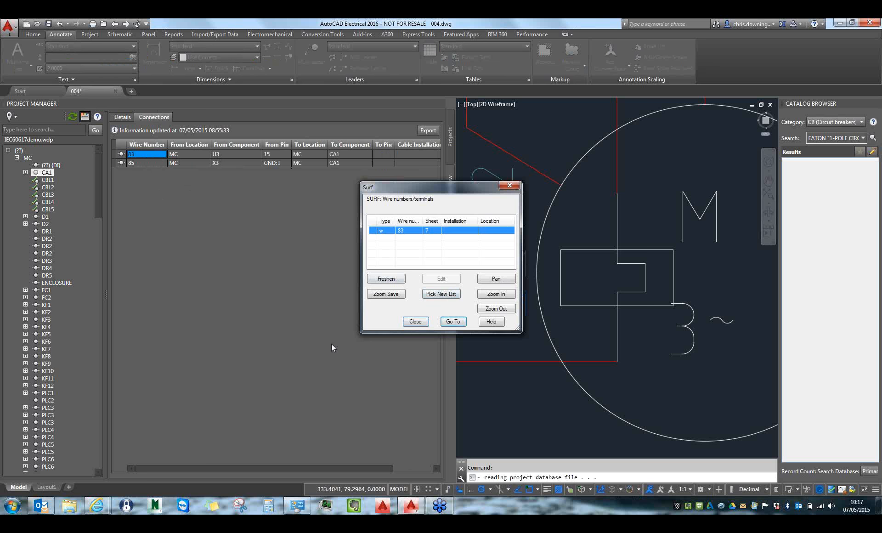
click(452, 322)
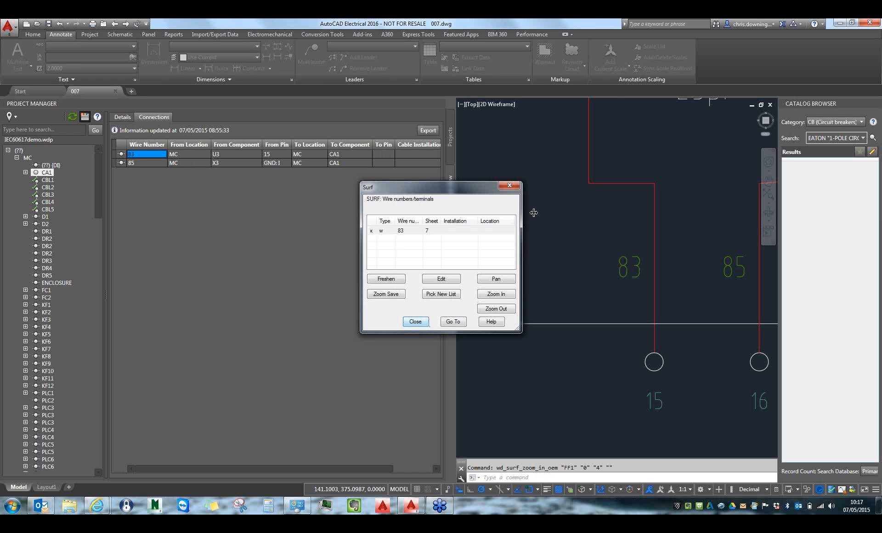
- Close the Surf window, refresh the Location View and search it for CBL1 to list its wire connections
click(418, 321)
click(70, 119)
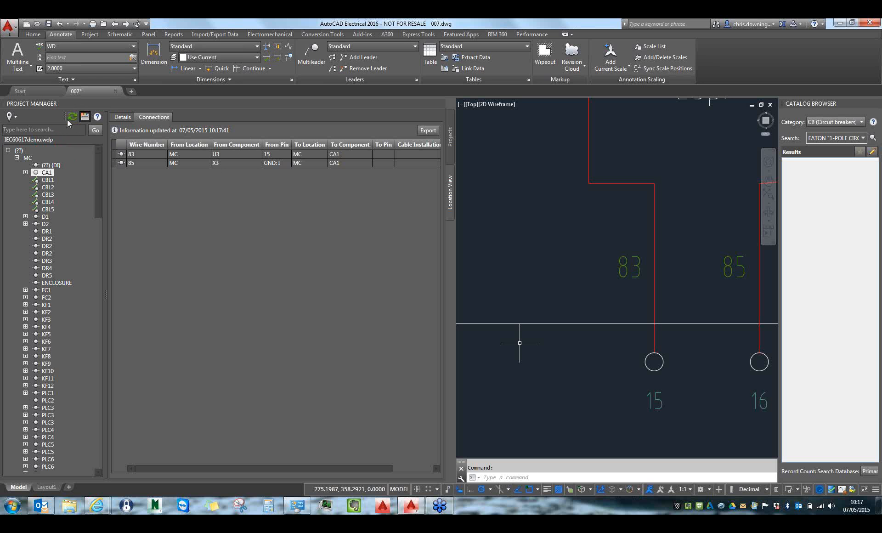
click(85, 133)
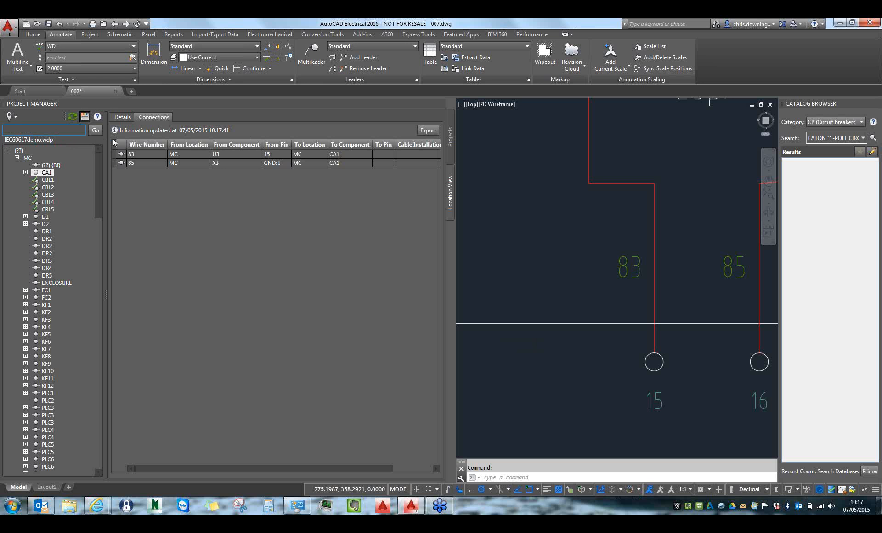
text(CBL1)
key(Return)
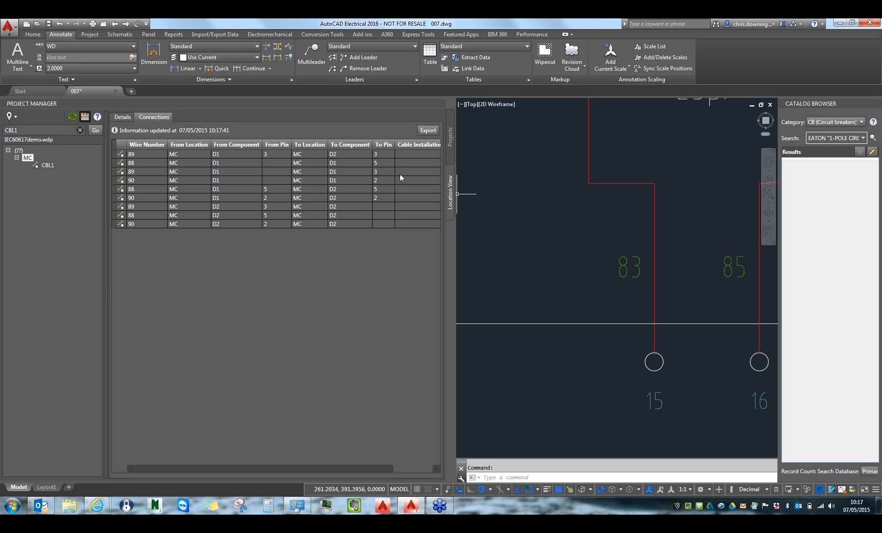
click(222, 172)
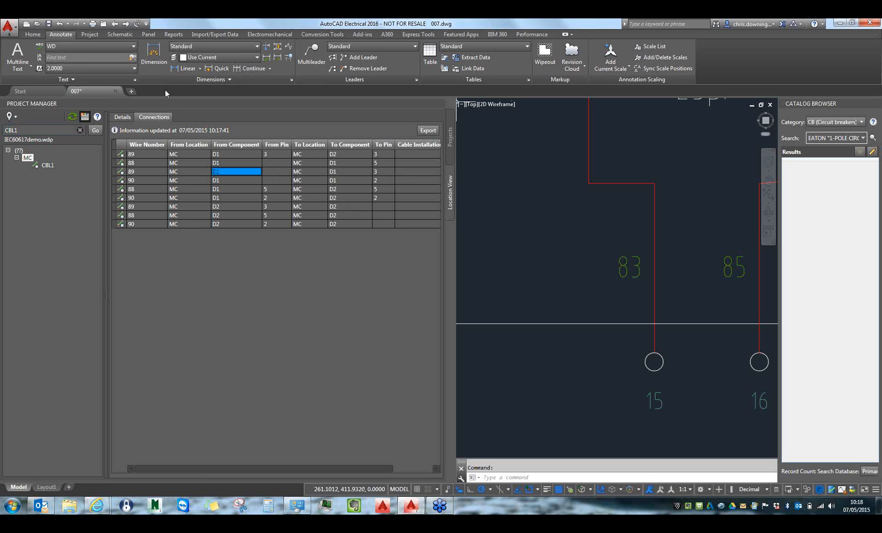
- Export the CBL1 connections table to the Desktop as ConnectionDetails.xls in Excel 97-2003 Workbook format
click(428, 130)
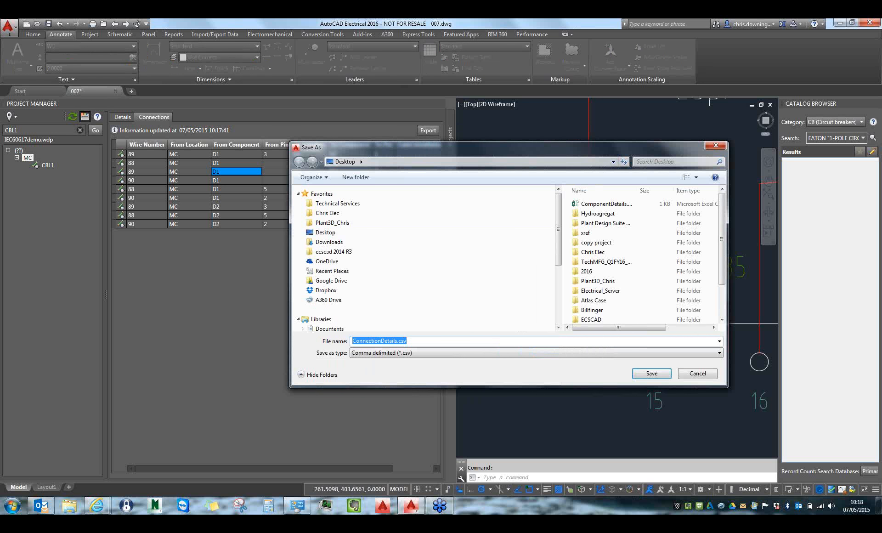
click(443, 353)
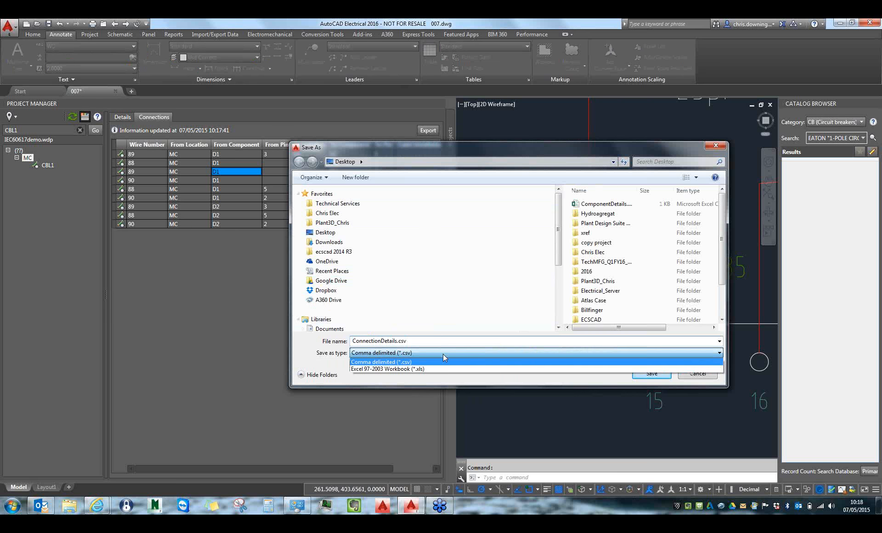
click(442, 369)
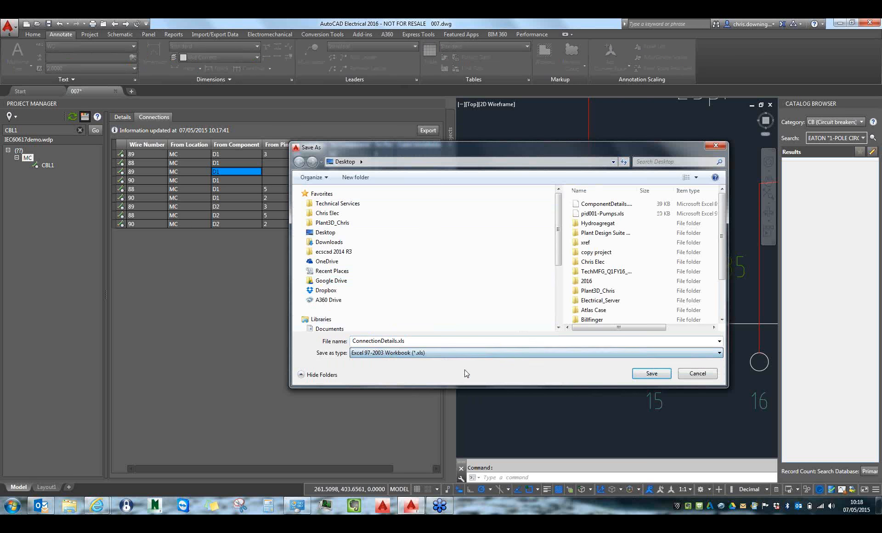
click(341, 234)
click(666, 373)
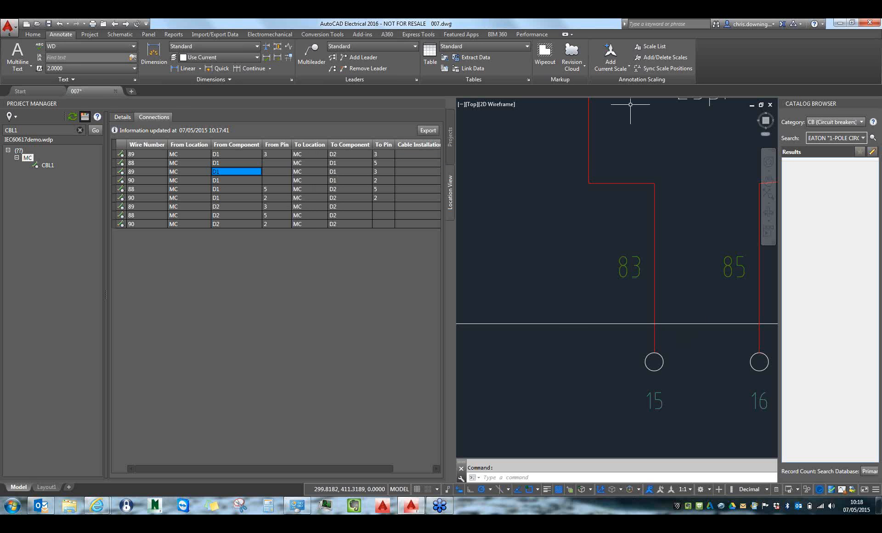
- Review the exported ConnectionDetails.xls in Excel, then return to drawing 007 in AutoCAD Electrical
click(878, 508)
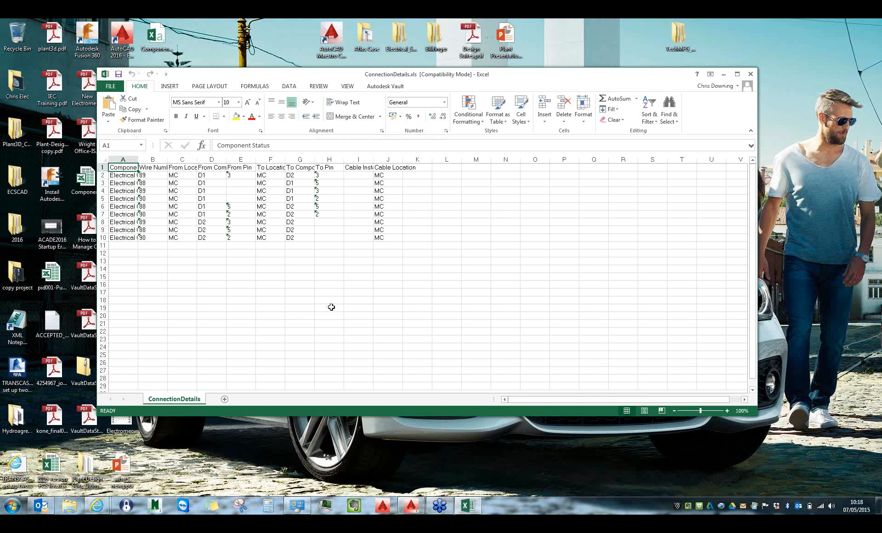
mouse_move(411, 506)
click(395, 440)
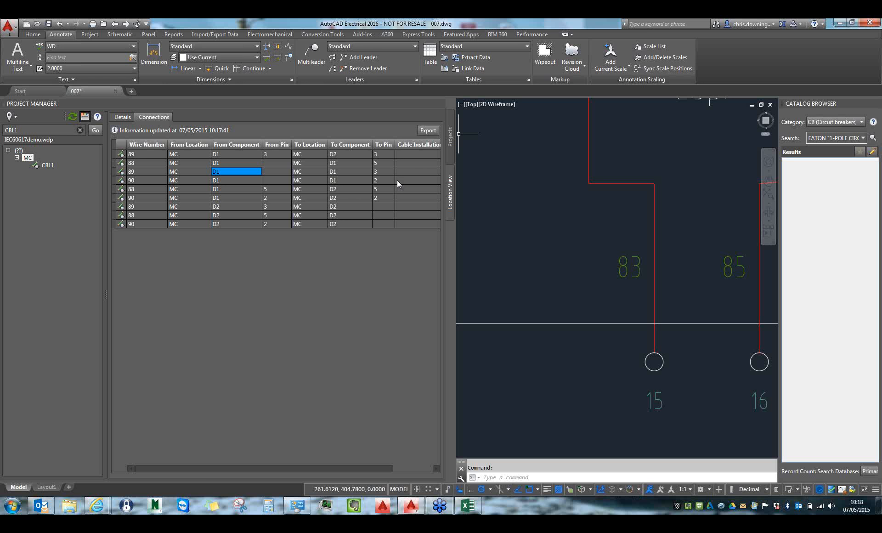
- Hide the Location View's details and connections display to reveal the capacitor circuit in drawing 007
click(84, 117)
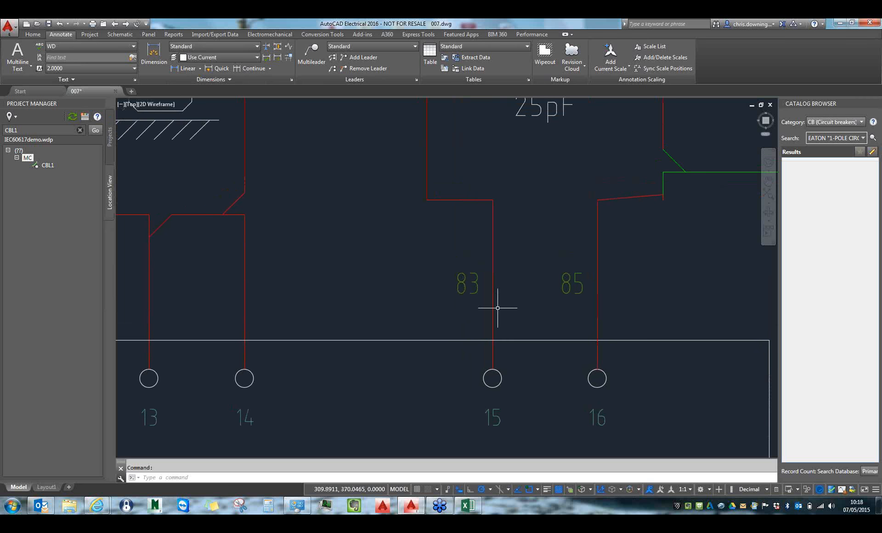
middle_drag(705, 177, 696, 227)
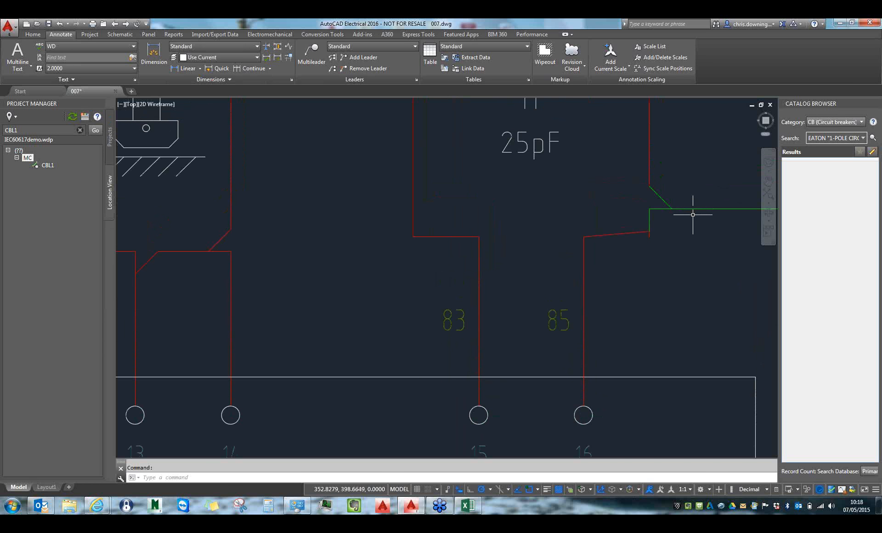
middle_drag(271, 246, 306, 277)
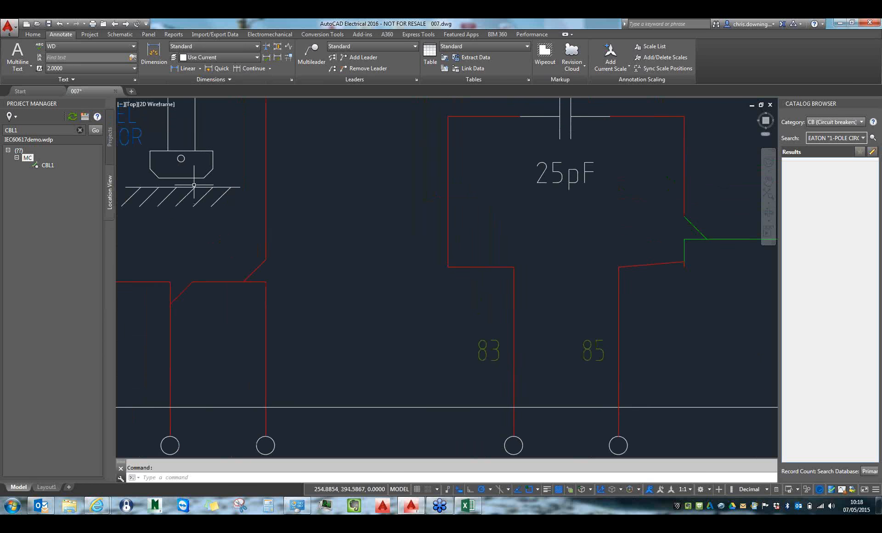
- Open the IEC60617DEMO project's properties, examine the tag and wire number sort order options, and close without changing anything
click(108, 140)
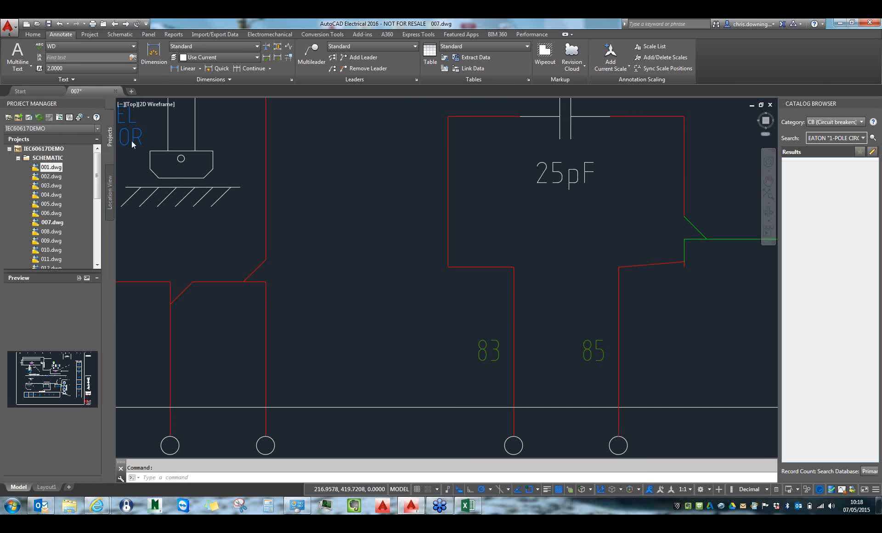
click(19, 158)
right_click(60, 150)
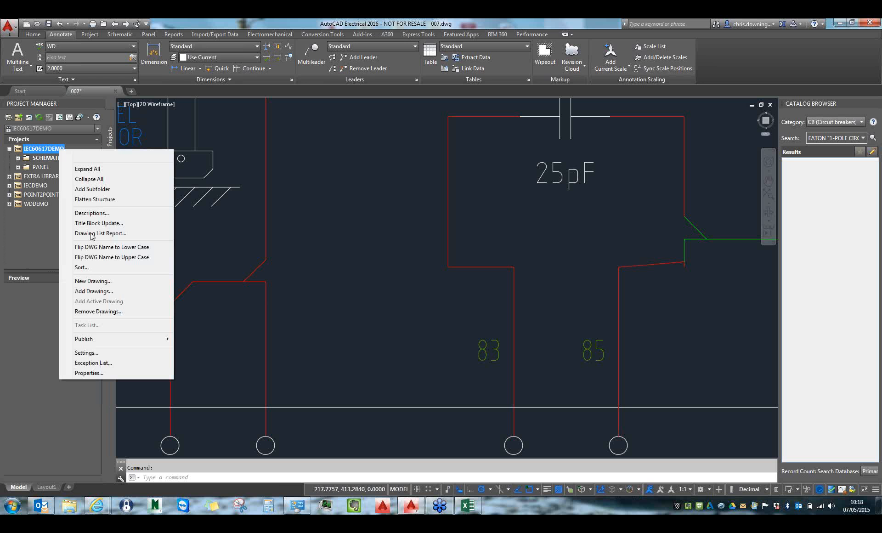
click(110, 375)
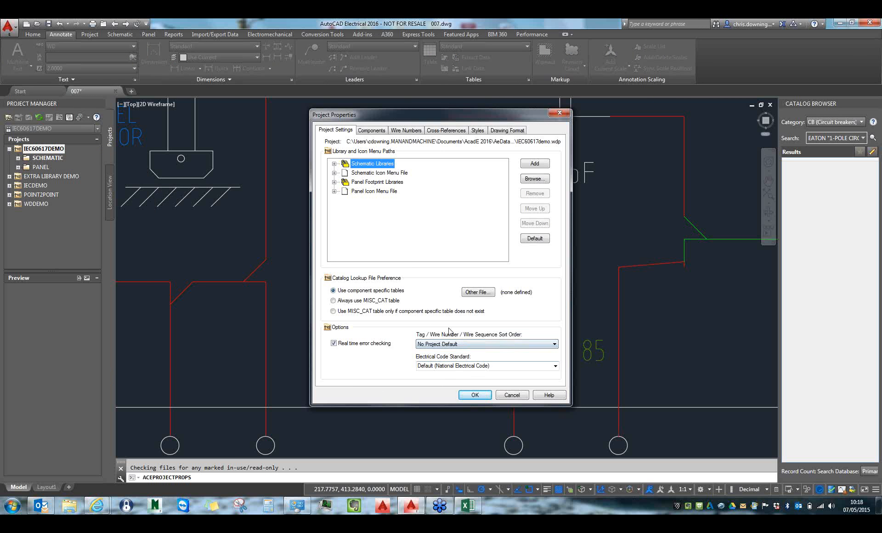
key(ctrl)
click(555, 344)
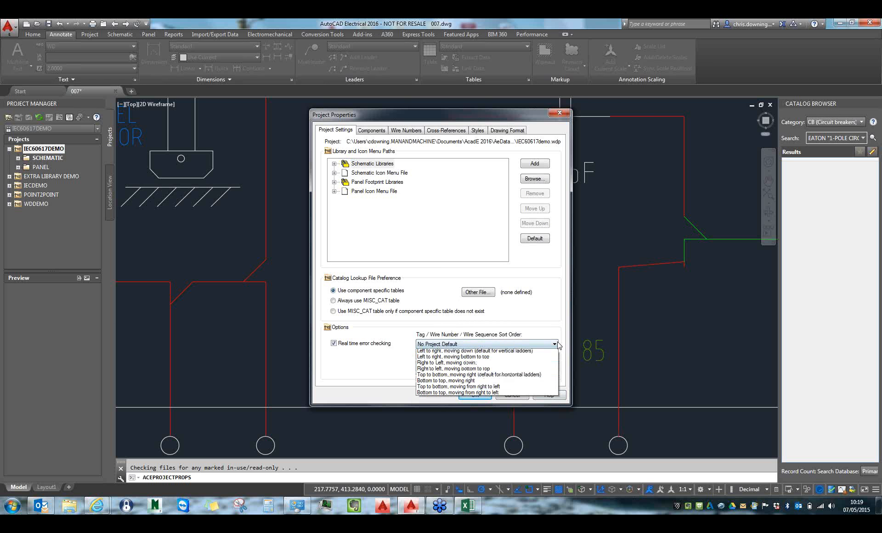
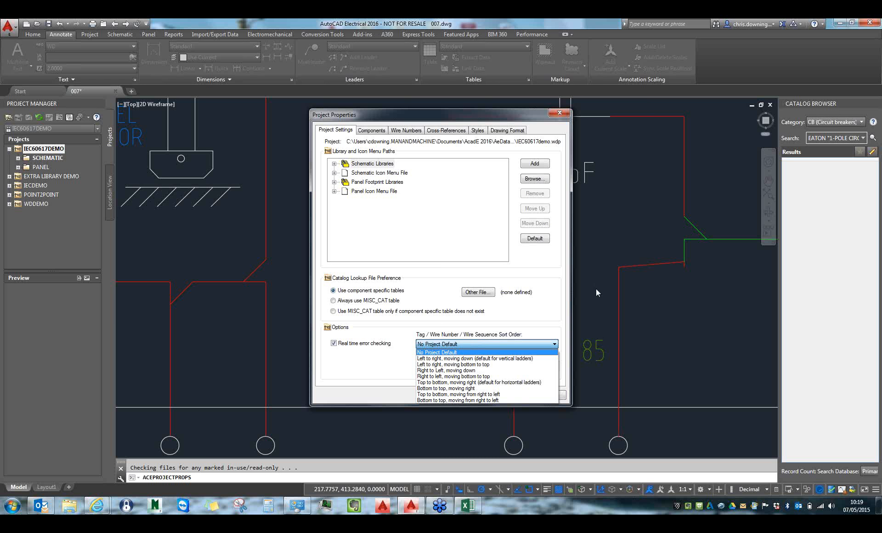
click(639, 264)
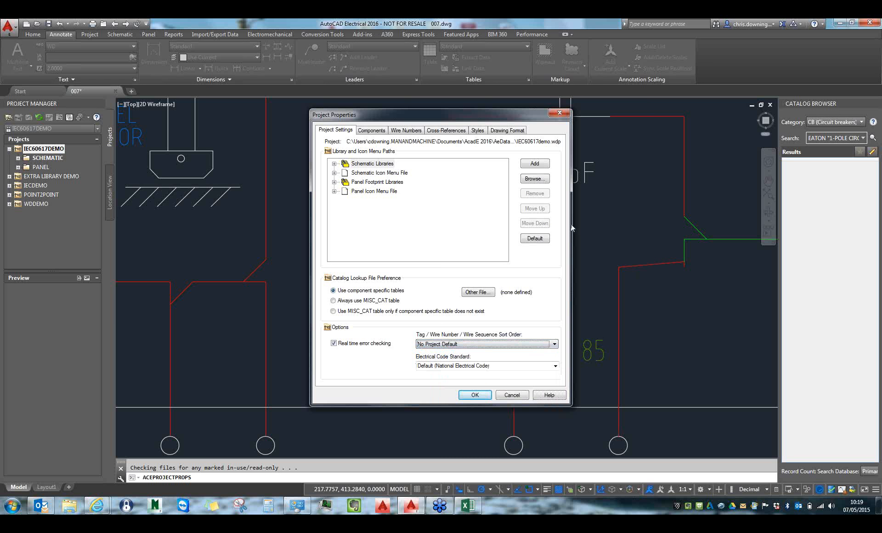
key(Escape)
- Edit wire number 83's attributes, entering a first name in W01USER, MAN in W02USER and AND MACHINE in W03USER
middle_drag(419, 285, 400, 208)
scroll(400, 208, down, 2)
middle_drag(420, 283, 407, 352)
scroll(408, 352, down, 2)
middle_drag(478, 348, 437, 306)
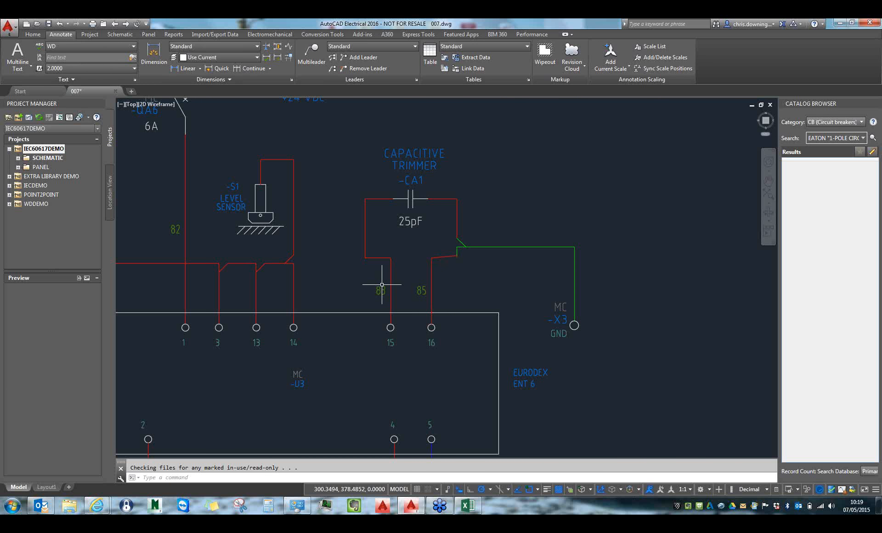
right_click(385, 289)
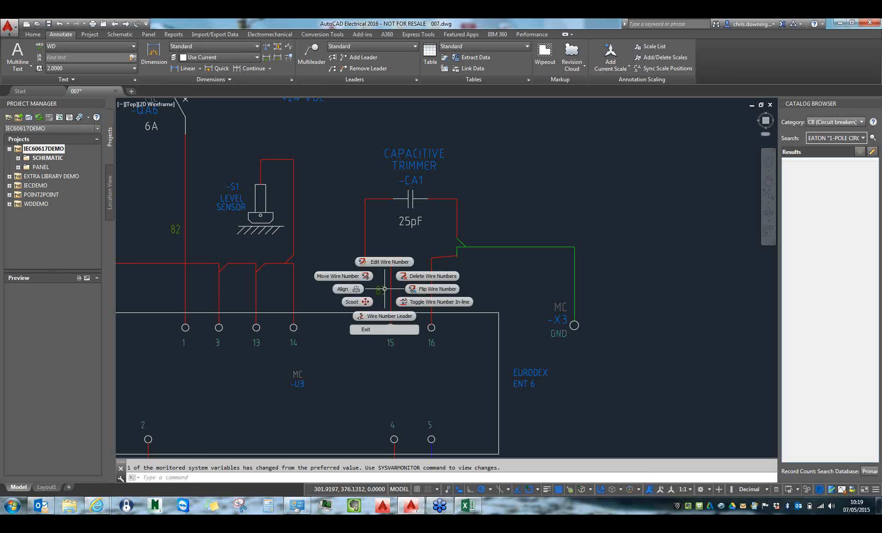
click(384, 262)
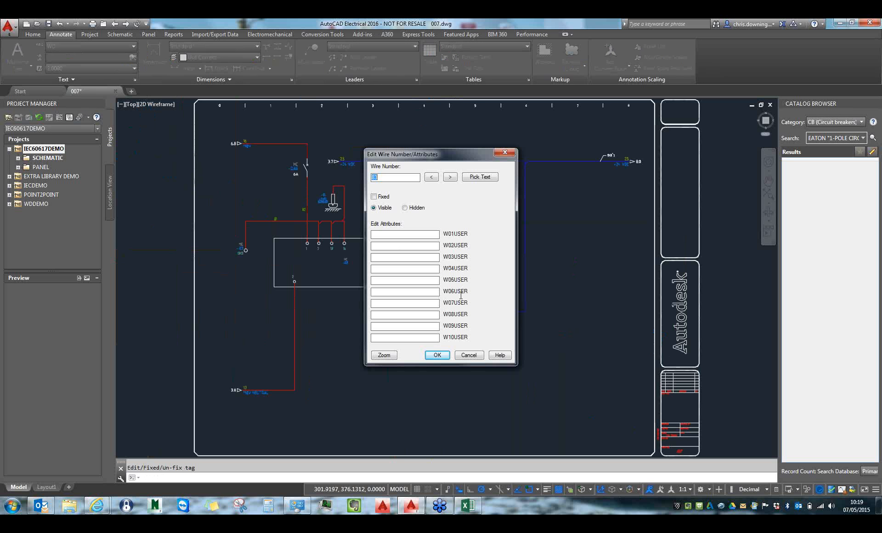
click(433, 235)
click(436, 355)
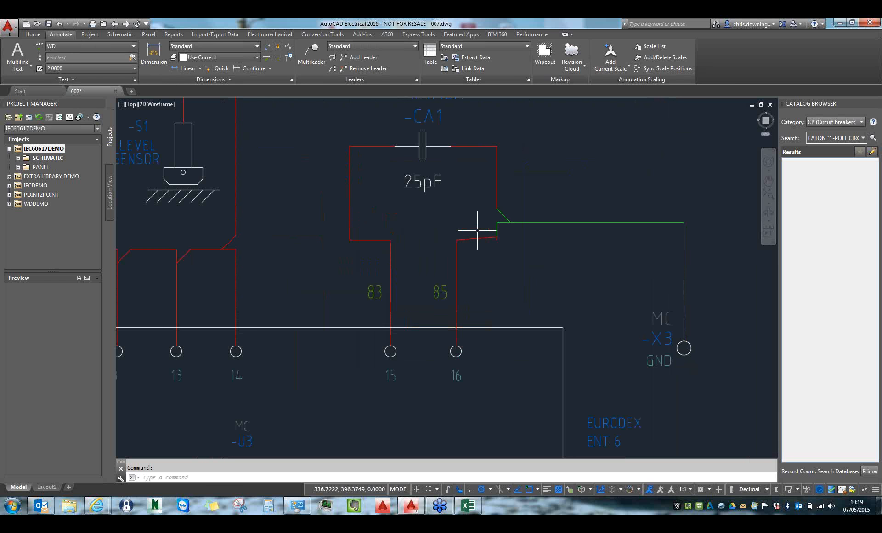
- Generate a schematic From/To report for the entire active drawing, using location MC for both the From and To codes
click(174, 34)
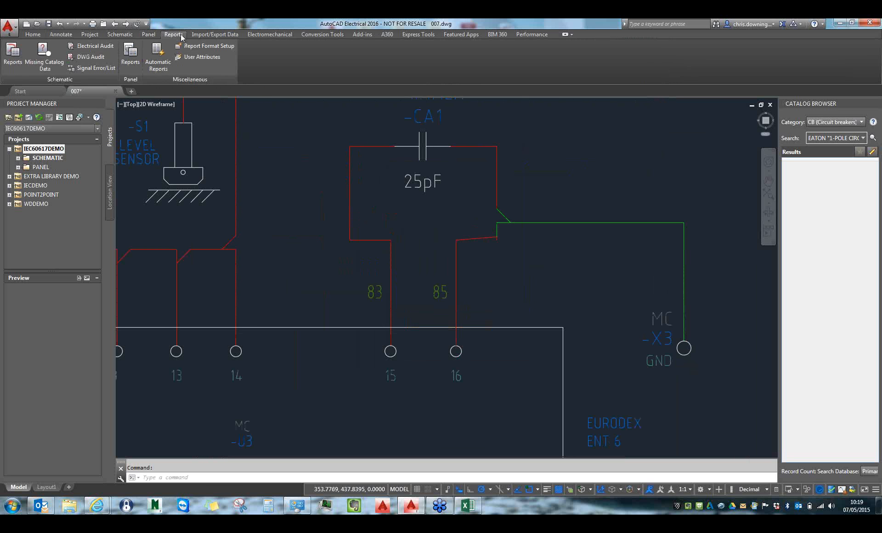
click(22, 62)
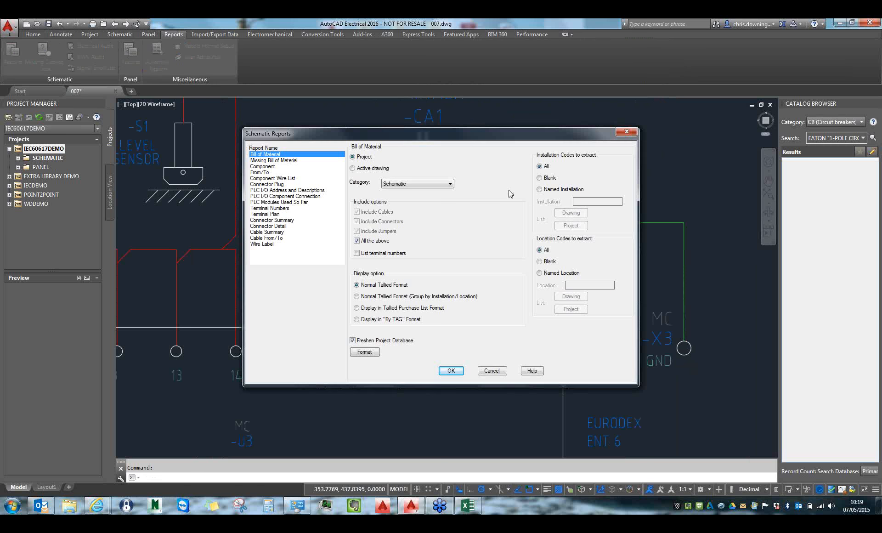
click(259, 173)
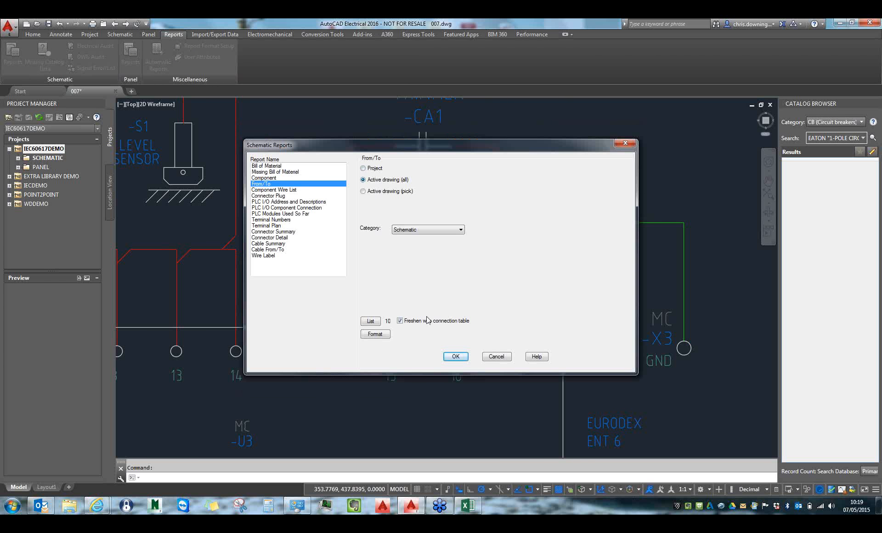
click(455, 356)
click(416, 266)
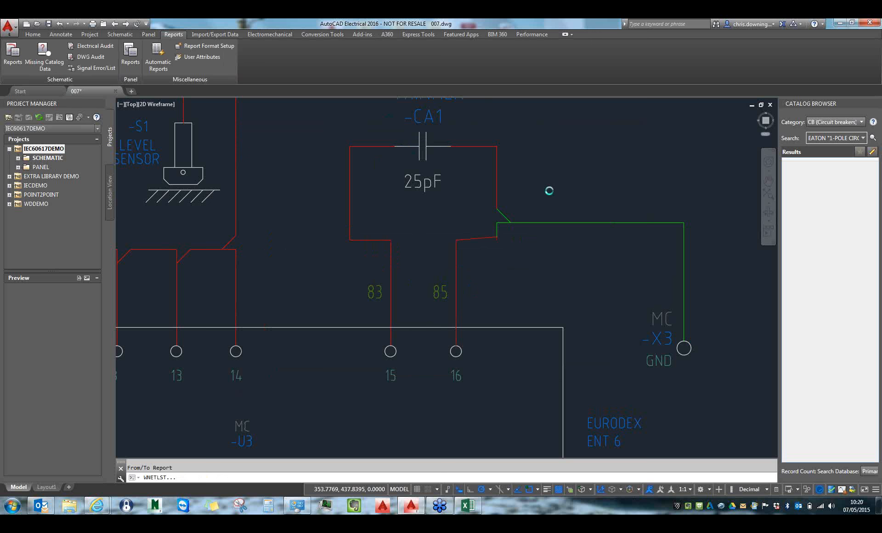
click(369, 225)
click(513, 225)
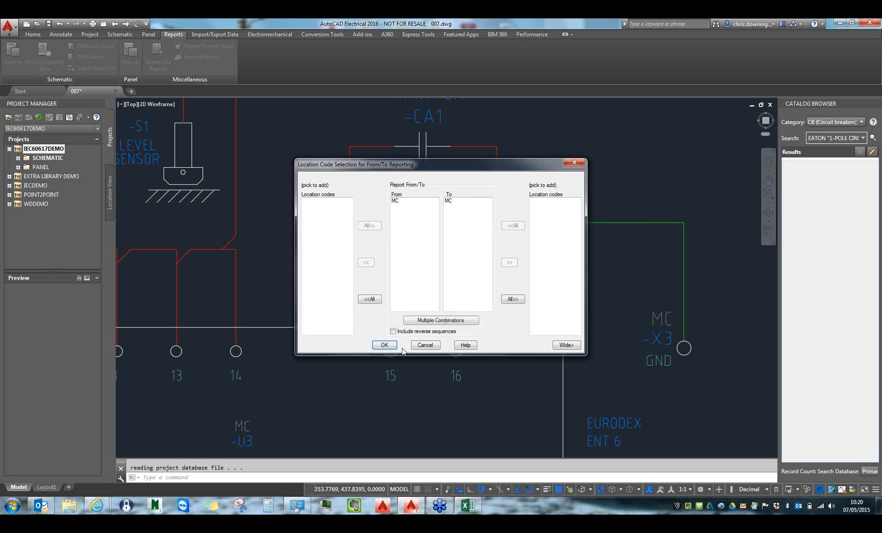
click(384, 345)
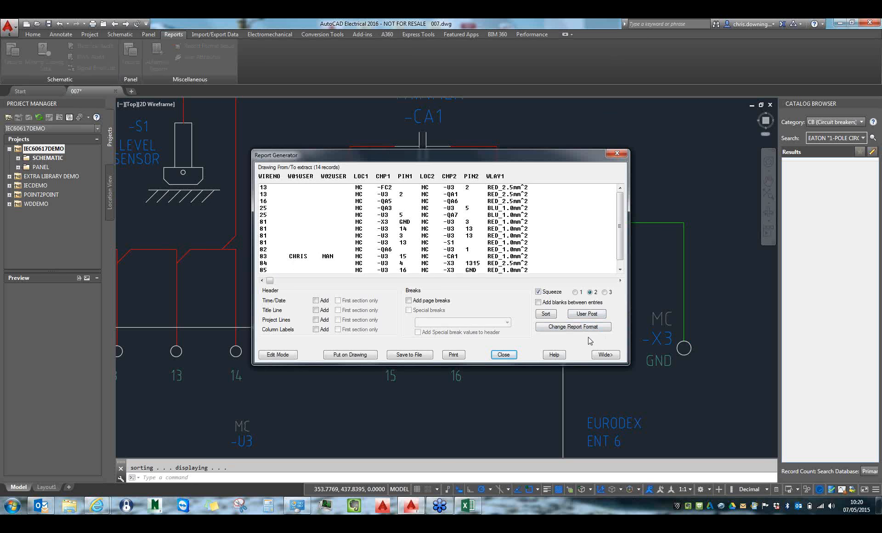
- Add the W03USER field after W02USER in the From/To report format and move the report window off the circuit
click(545, 326)
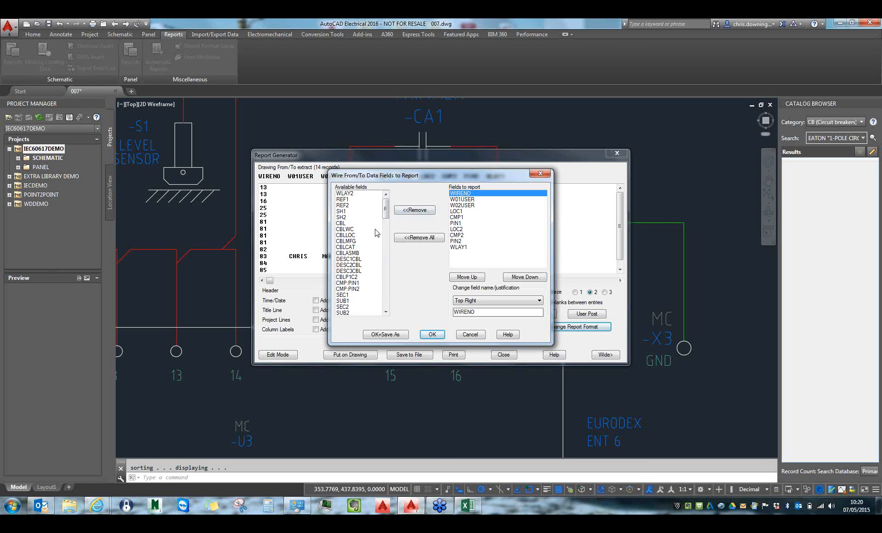
drag(385, 212, 386, 267)
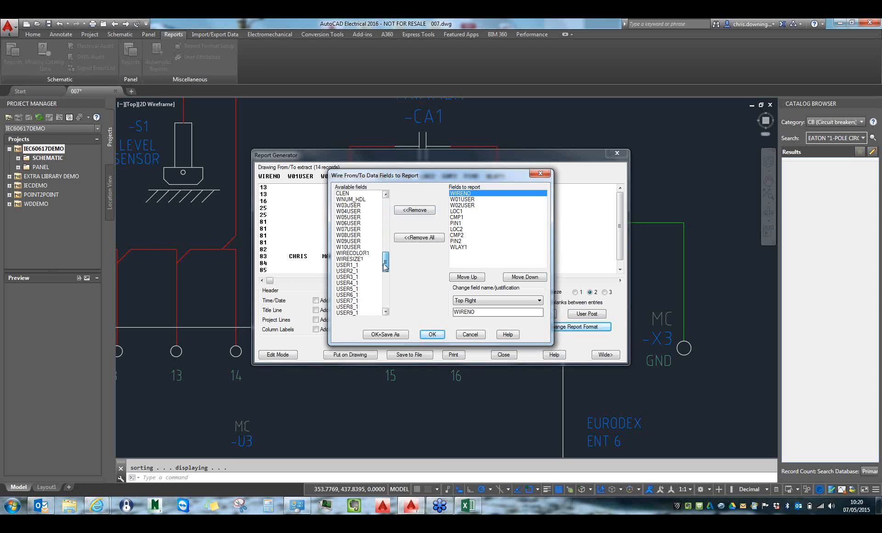
double_click(349, 205)
click(524, 276)
click(524, 276)
click(421, 335)
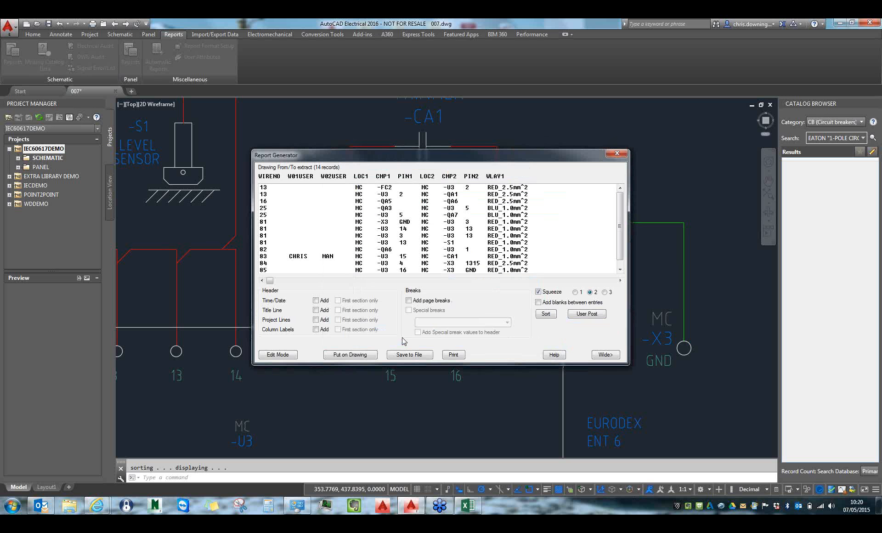
click(431, 312)
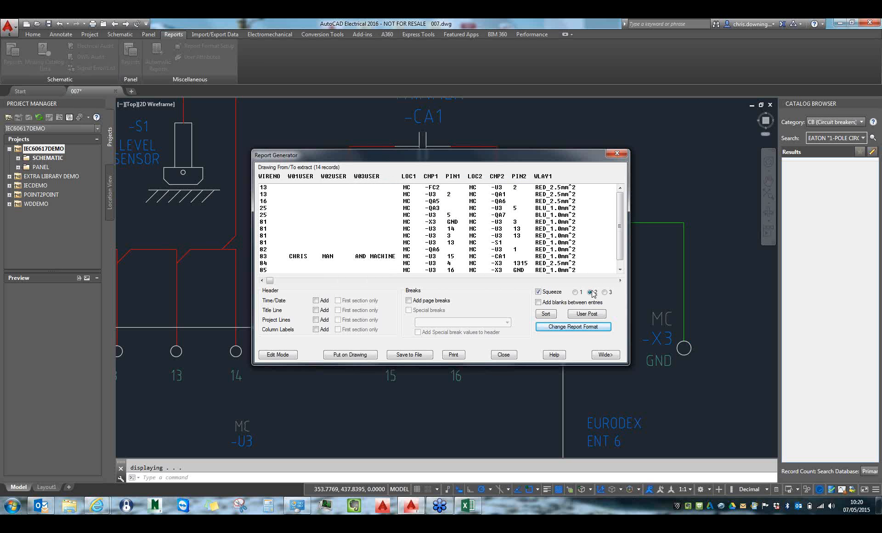
drag(524, 150, 526, 126)
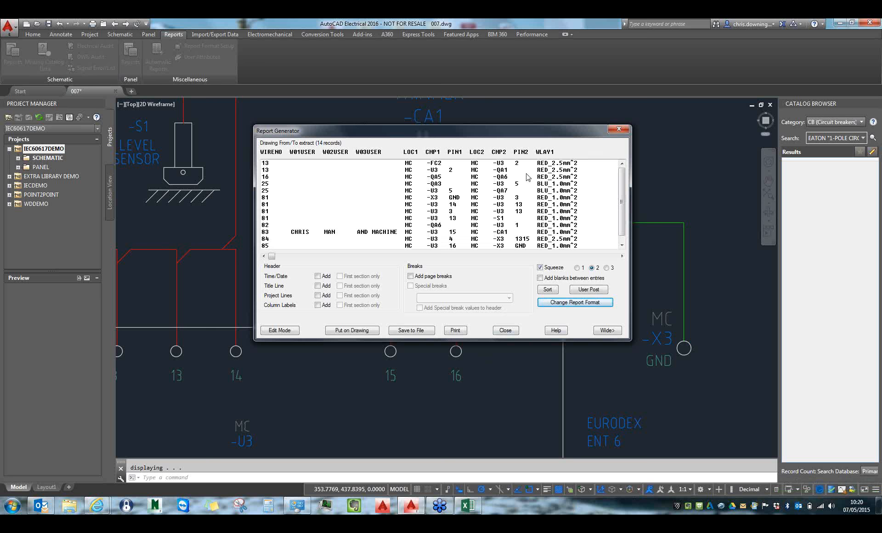
drag(531, 125, 426, 126)
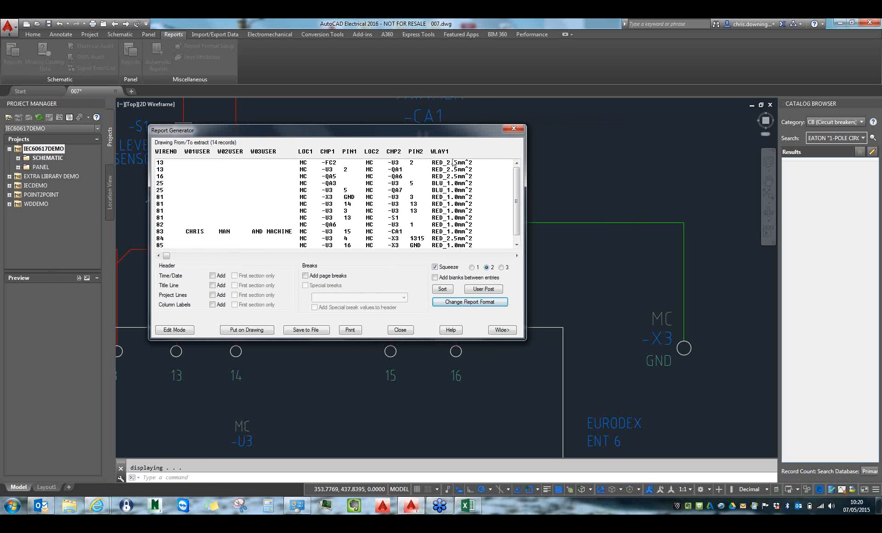
- Close the From/To report and leave the schematic reports
click(410, 328)
click(425, 345)
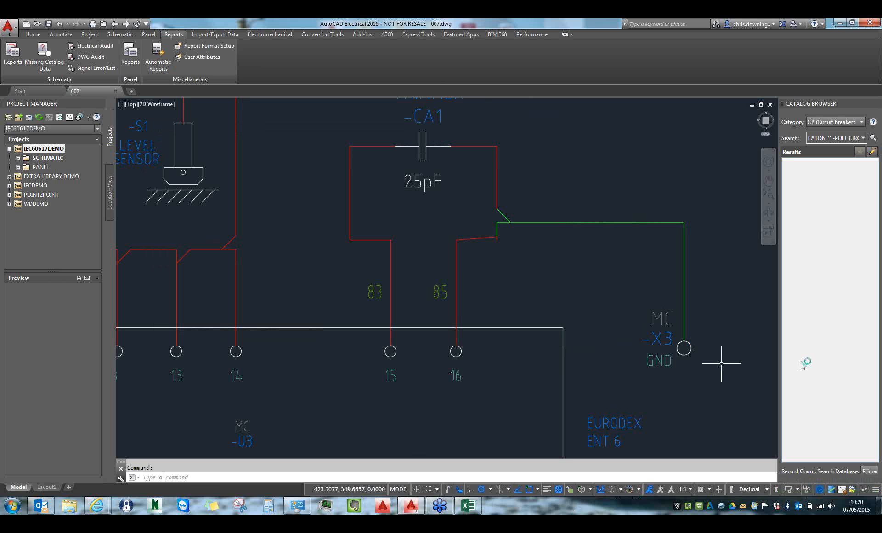
- Insert Round with Wire Number terminals by fence across the four wires entering -U3 at pins 1, 3, 13 and 14
scroll(634, 400, down, 4)
middle_drag(708, 370, 483, 242)
middle_drag(339, 334, 400, 296)
middle_drag(290, 169, 358, 213)
scroll(314, 241, up, 4)
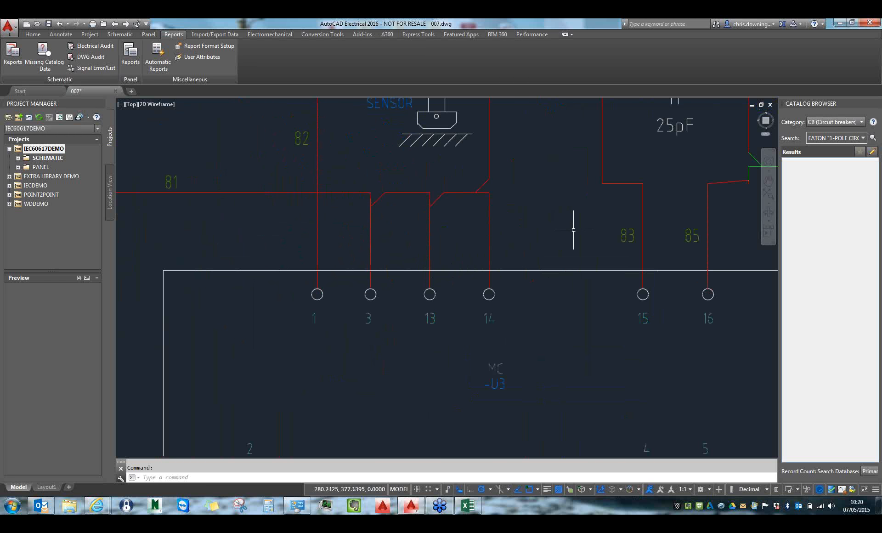
click(120, 34)
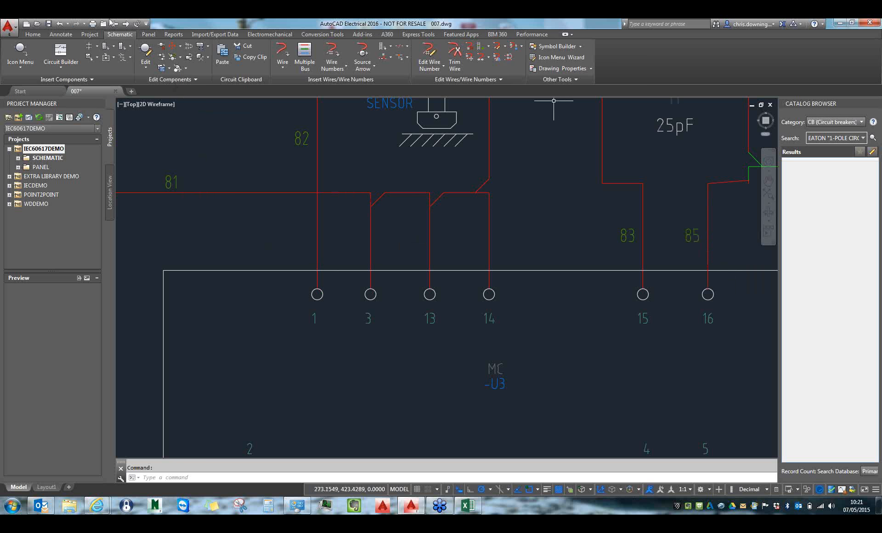
click(91, 47)
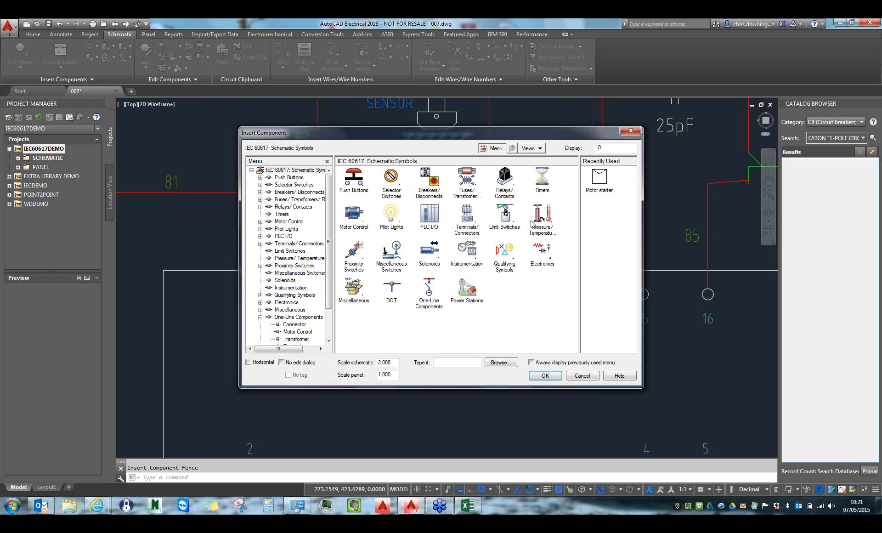
click(458, 223)
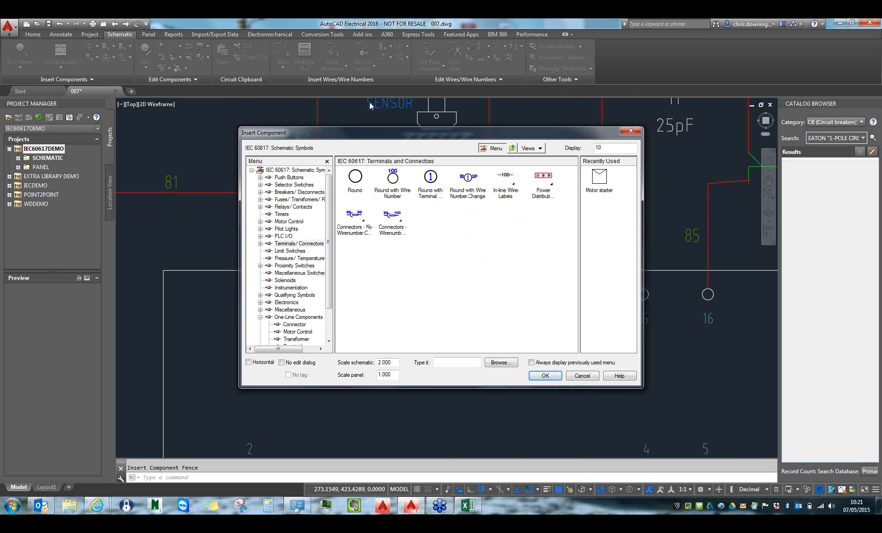
click(393, 185)
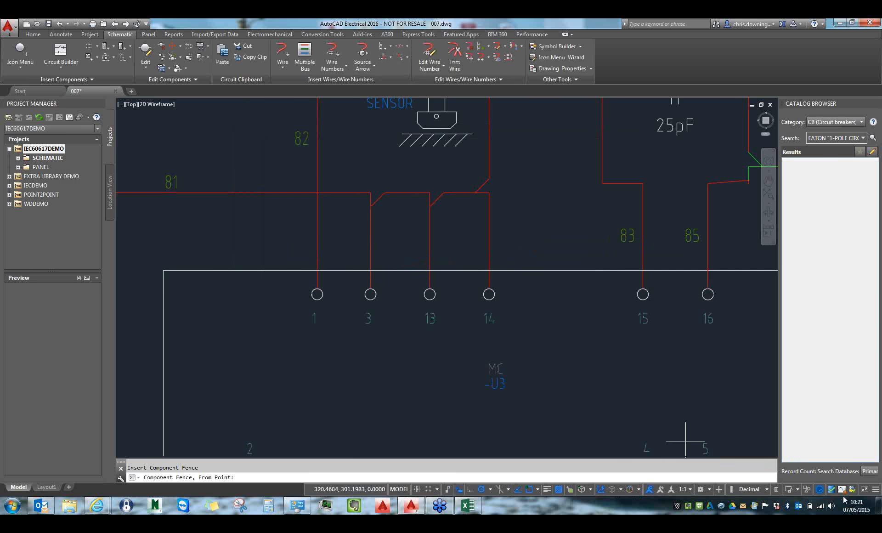
click(530, 490)
click(276, 228)
click(525, 227)
key(Return)
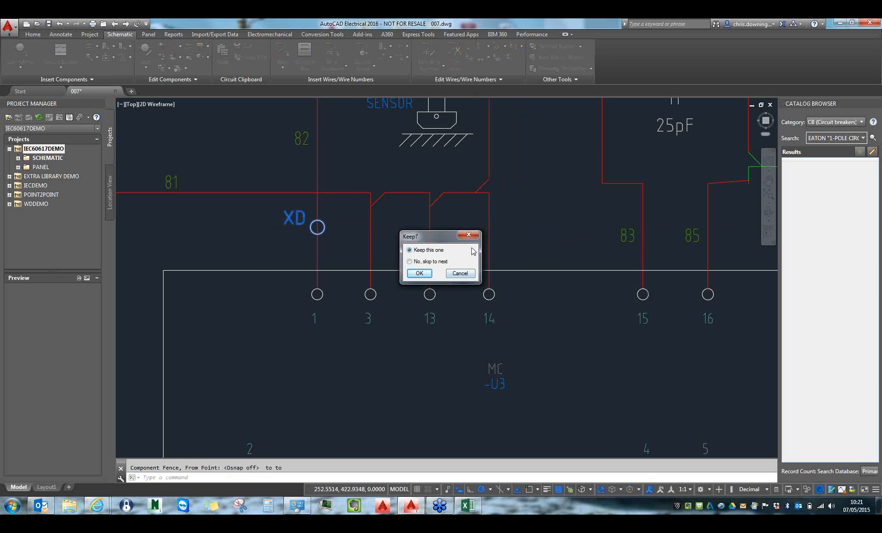
- Keep the first terminal on wire 82, assign it to tag strip X1 and leave its symbol unmapped to a catalog number
click(426, 274)
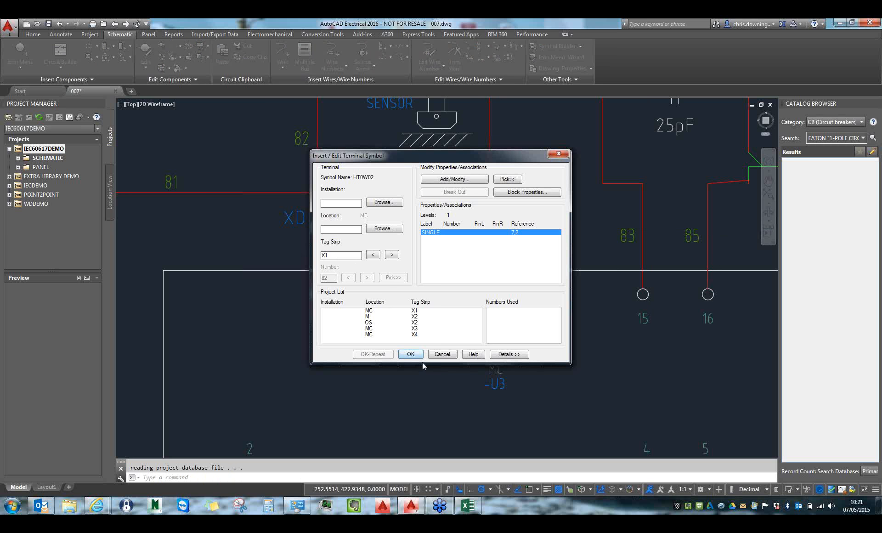
click(411, 355)
click(470, 271)
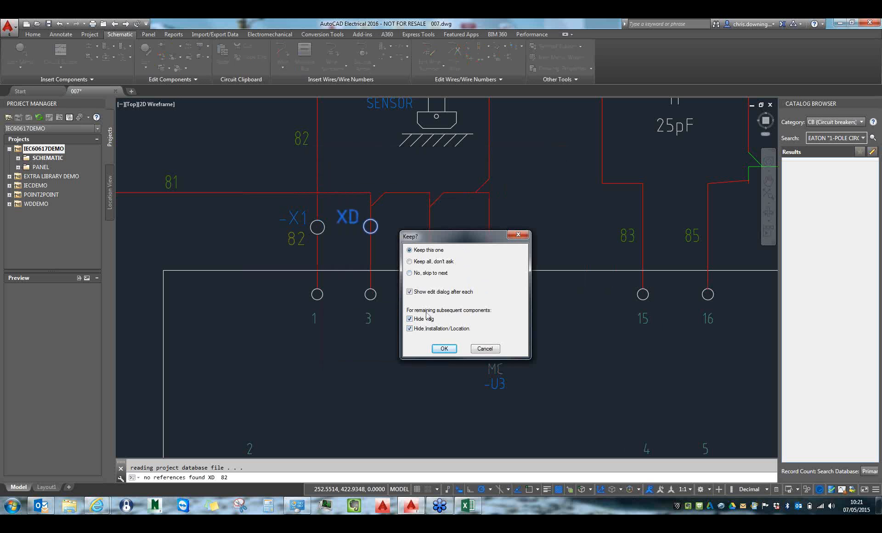
- Keep the remaining three terminals on wire 81 in strip X1, with their tags and installation/location hidden
click(452, 351)
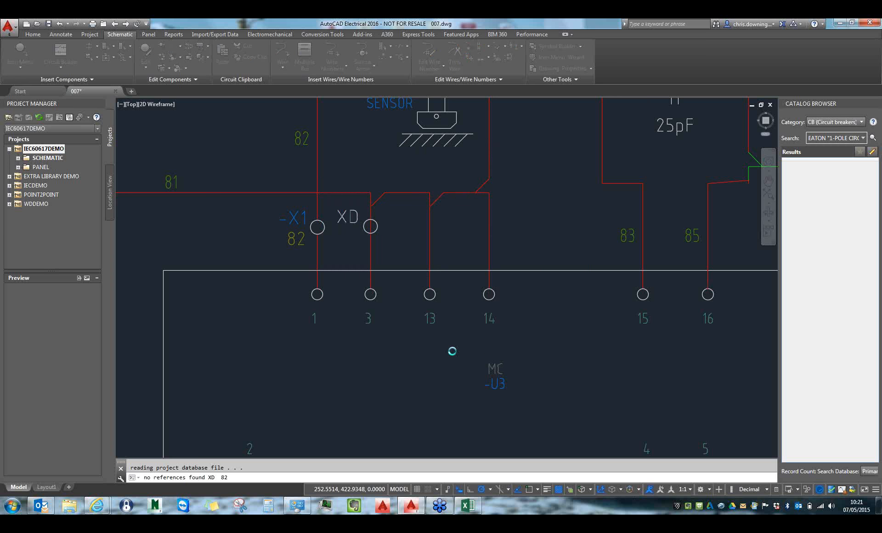
click(412, 354)
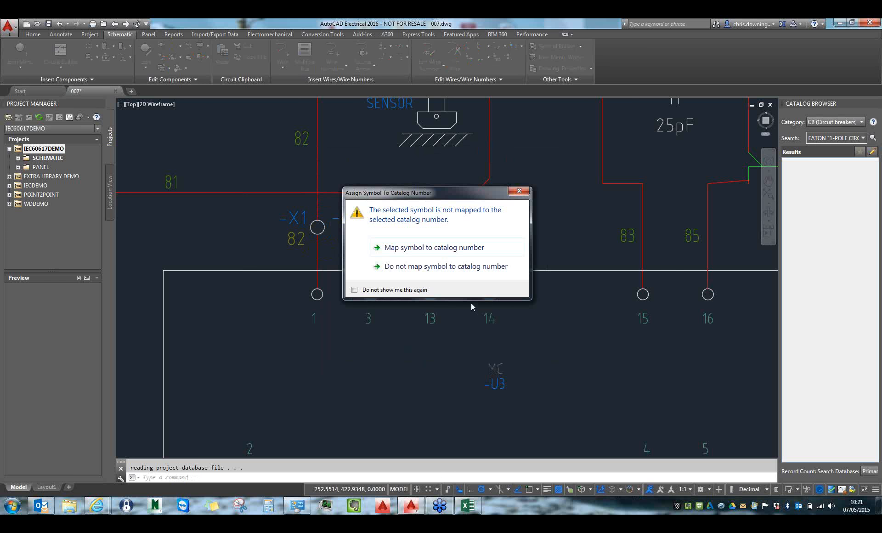
click(455, 274)
click(449, 349)
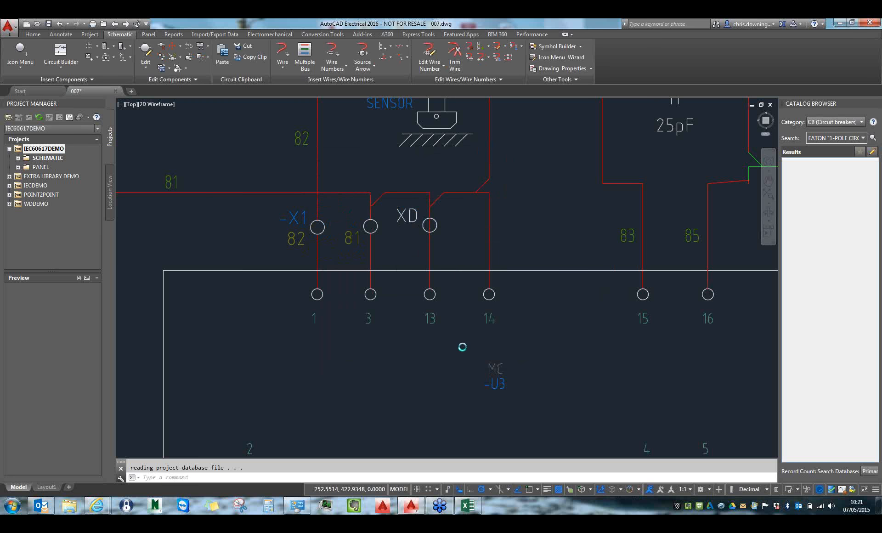
click(410, 354)
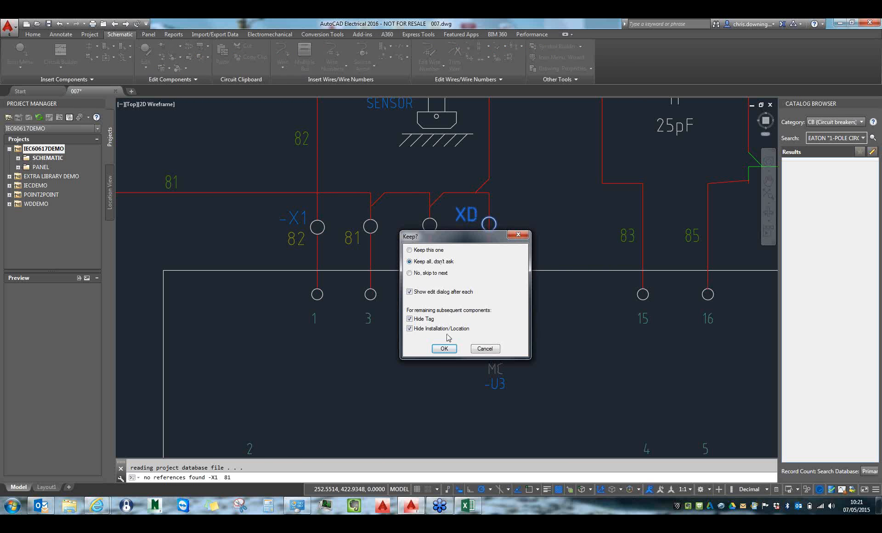
click(451, 350)
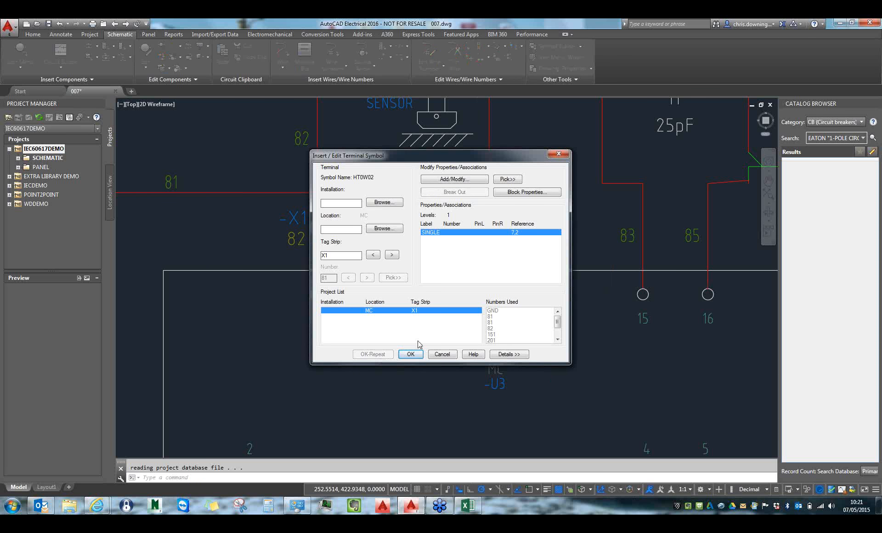
click(411, 354)
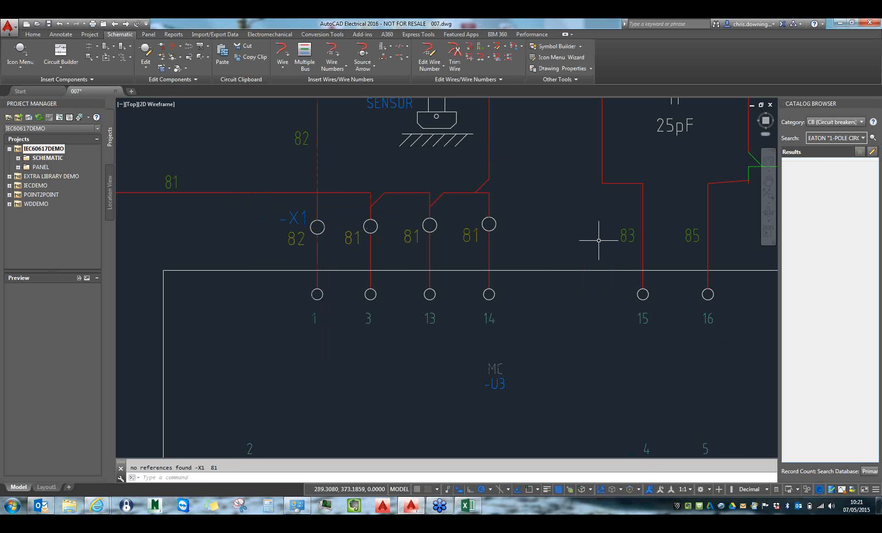
- Examine the new terminal row above -U3 and the rest of the circuit on drawing 007
middle_drag(577, 233, 545, 209)
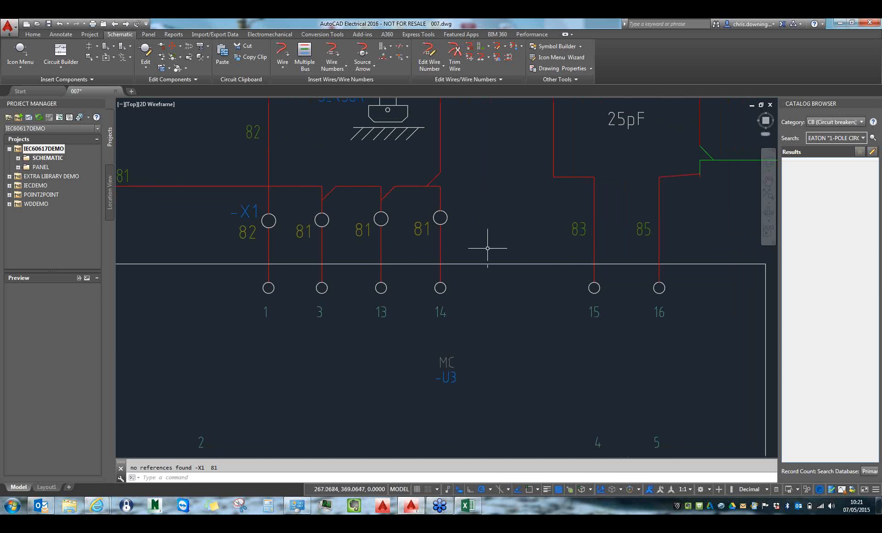
middle_drag(496, 244, 439, 235)
middle_drag(484, 287, 400, 280)
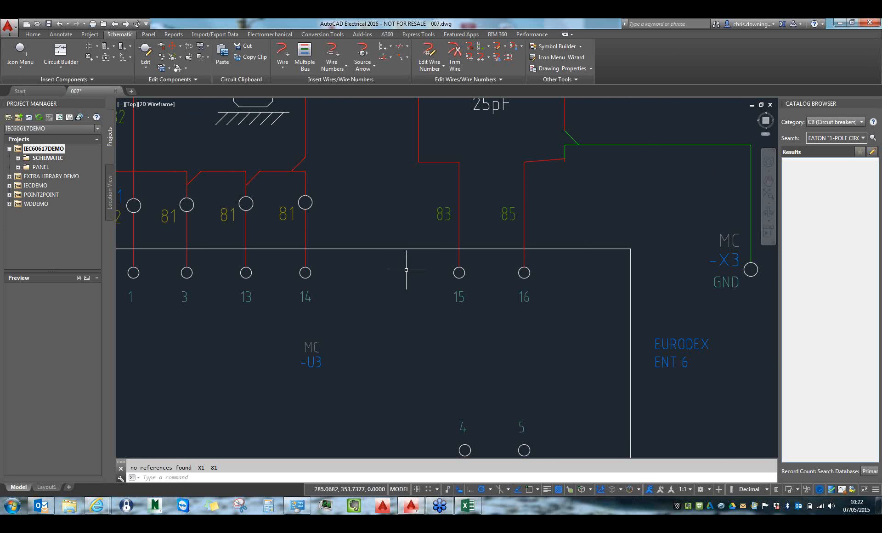
middle_drag(546, 228, 430, 339)
scroll(432, 335, down, 2)
scroll(441, 320, down, 2)
middle_drag(559, 411, 442, 333)
middle_drag(411, 263, 444, 225)
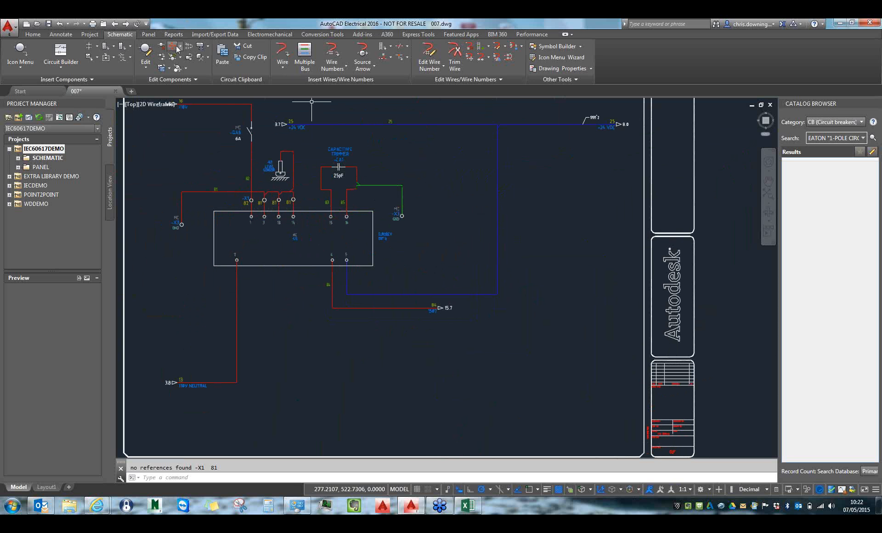
middle_drag(585, 201, 526, 244)
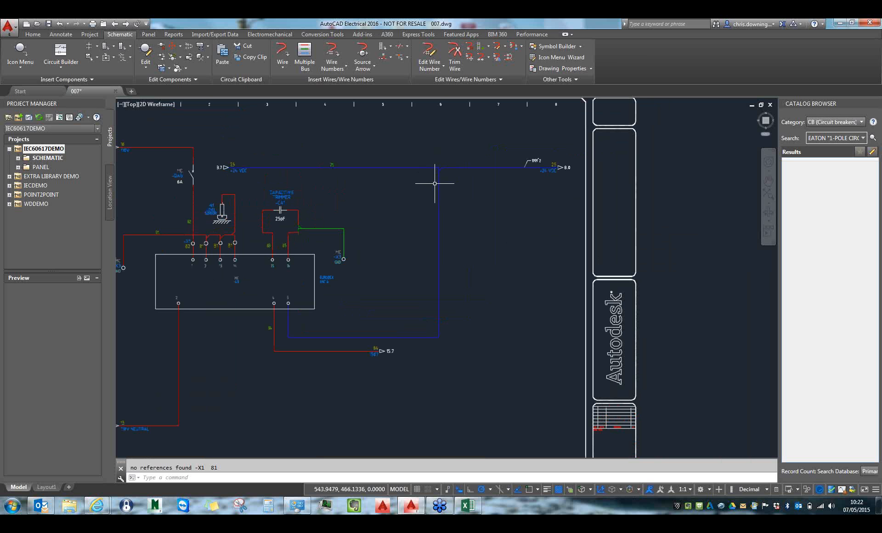
scroll(435, 183, down, 2)
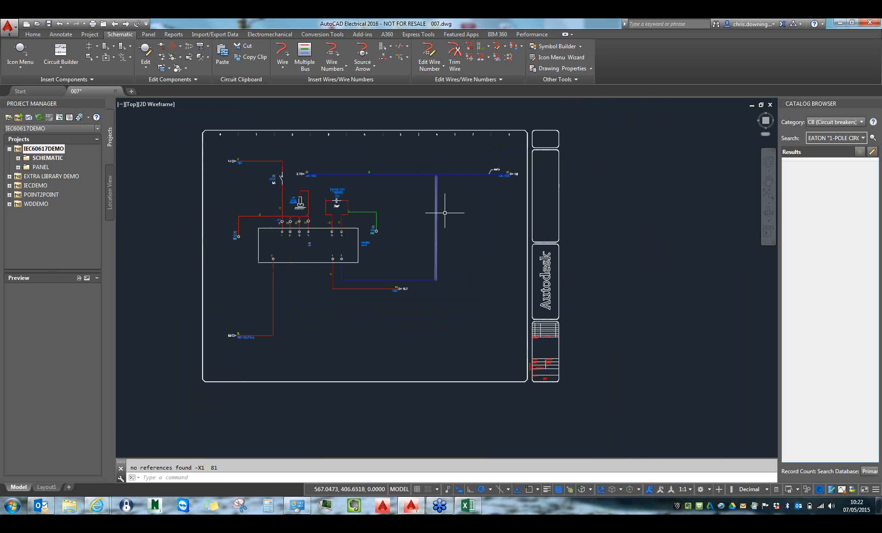
scroll(467, 260, up, 2)
- Switch to the previous project drawing, 006
click(114, 25)
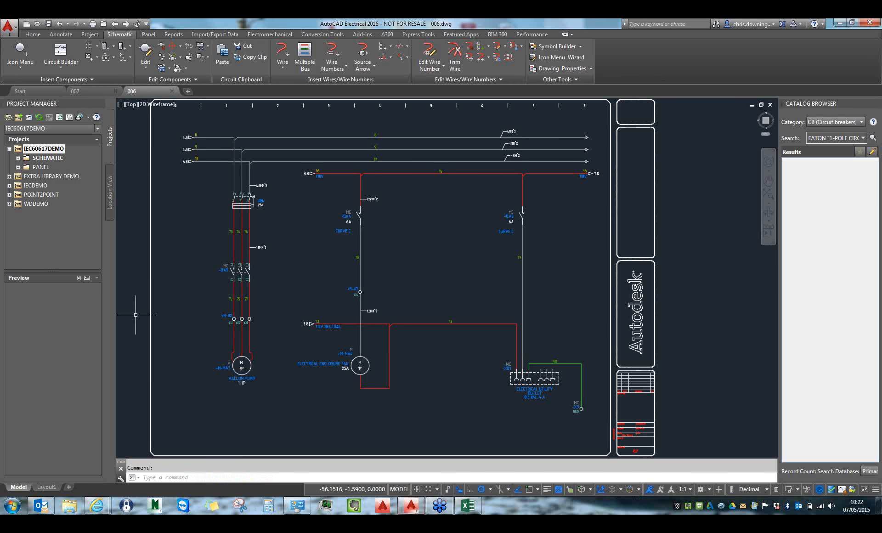
middle_drag(403, 204, 476, 309)
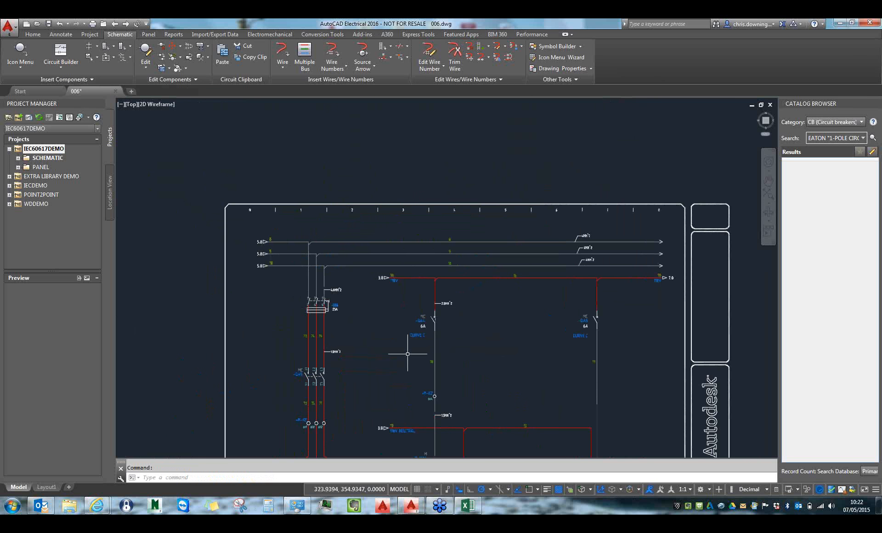
middle_drag(407, 353, 324, 288)
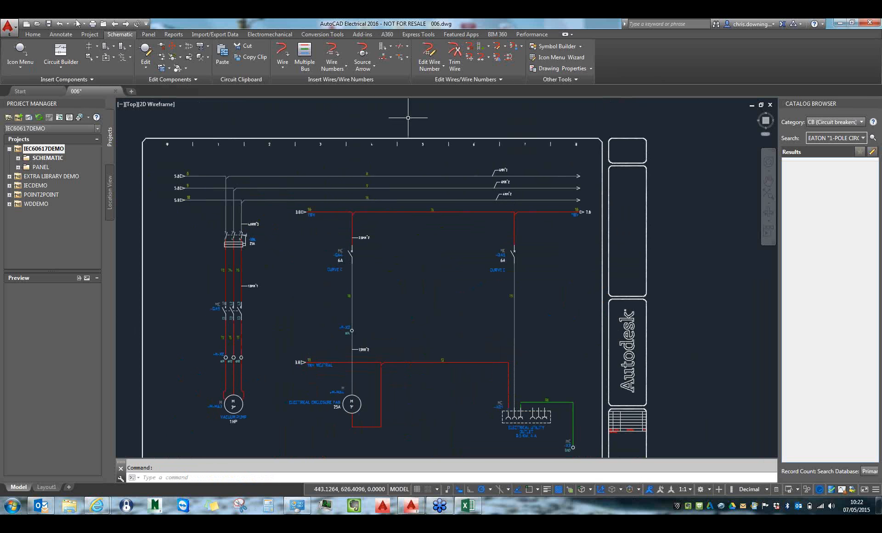
- Choose the Motor Starter Coil symbol from the IEC 60617 Motor Control category for insertion
click(27, 65)
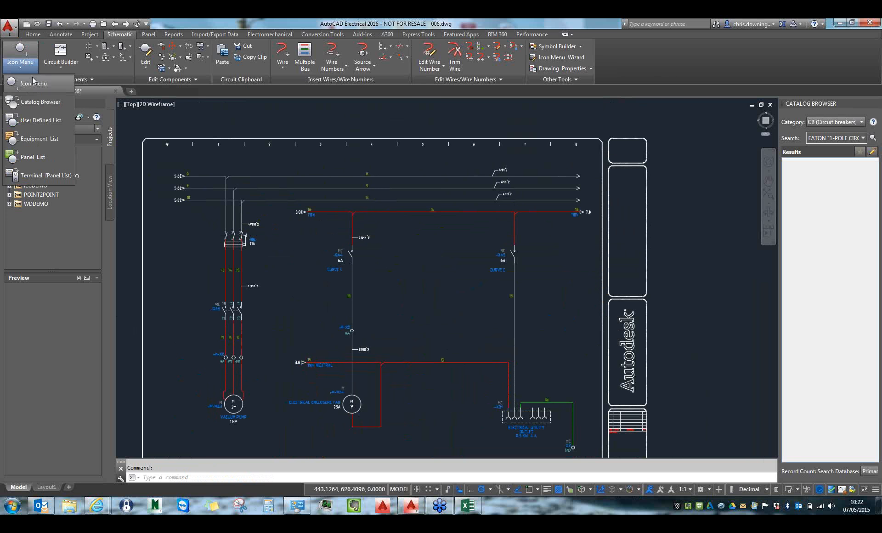
click(33, 82)
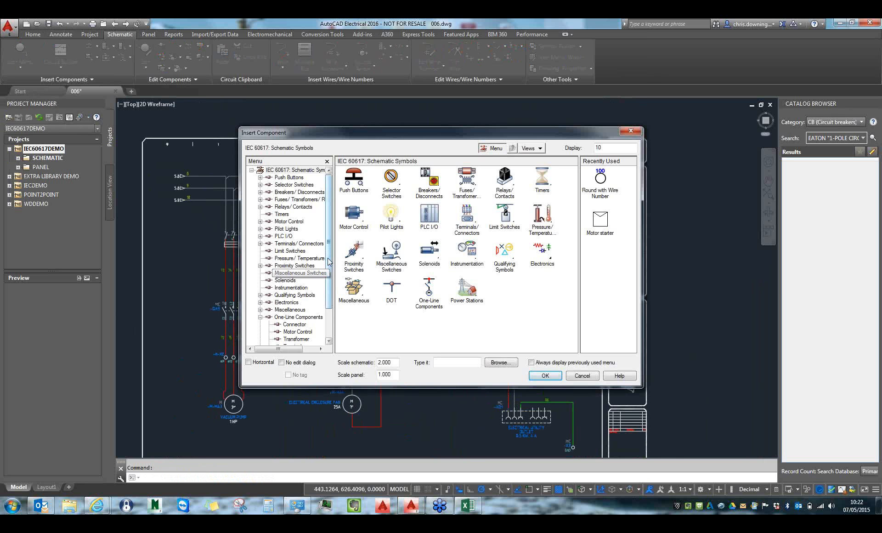
drag(328, 259, 329, 291)
click(296, 302)
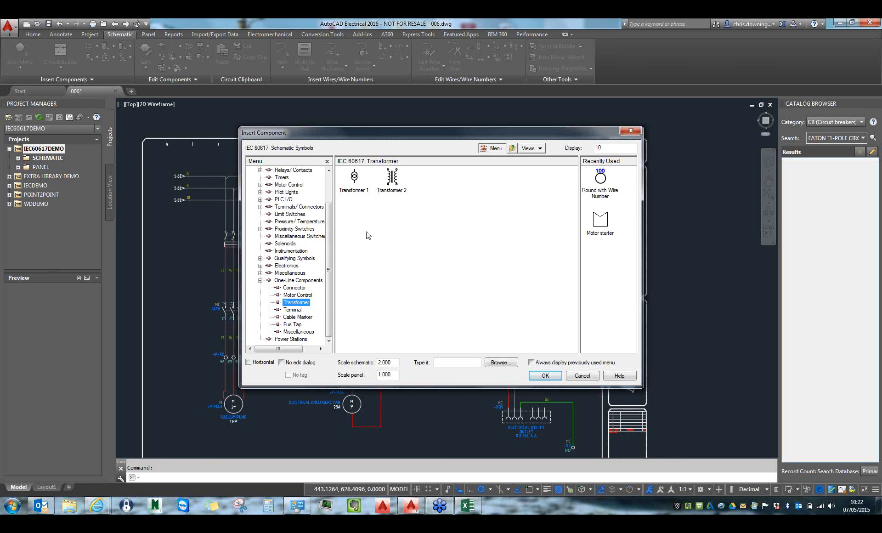
click(307, 294)
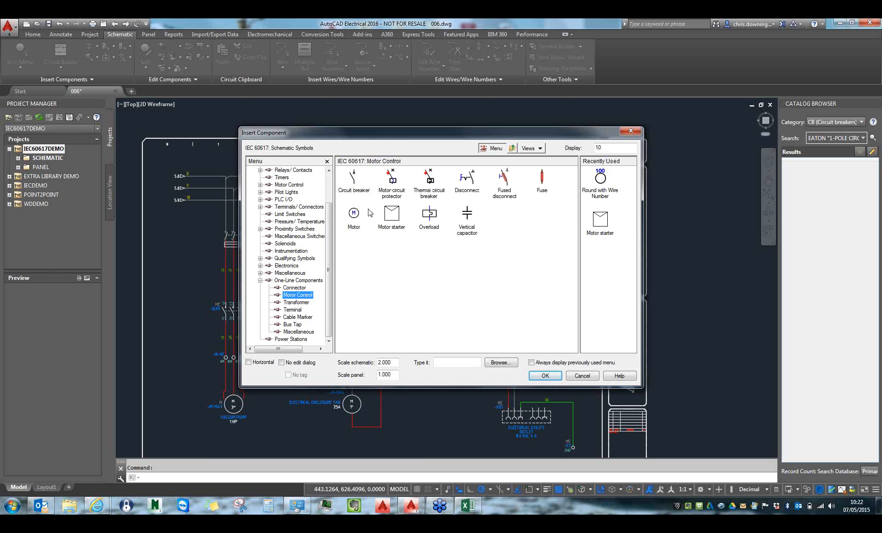
click(260, 280)
click(294, 223)
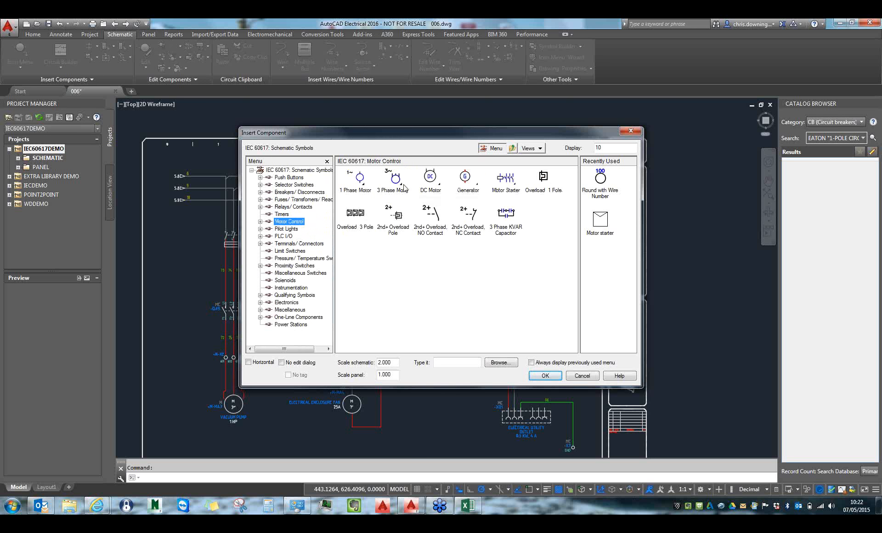
click(505, 179)
double_click(355, 182)
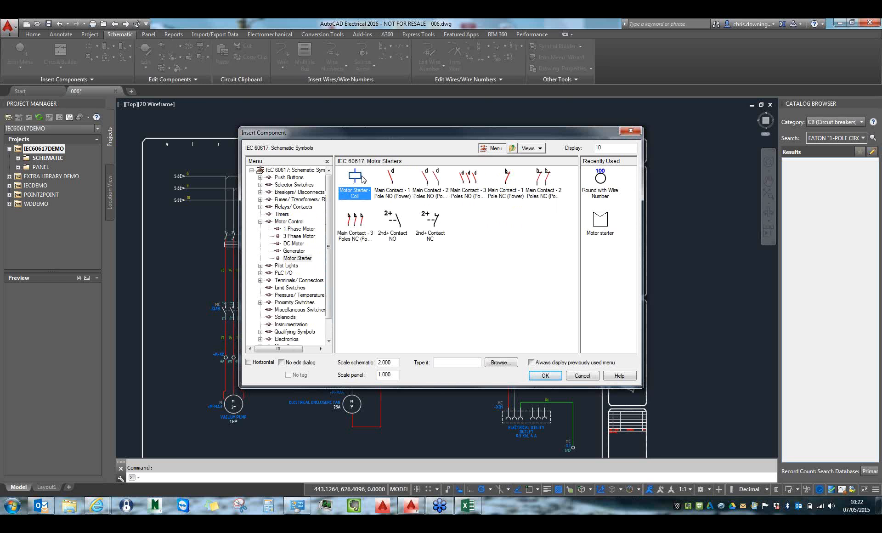
- Place the motor starter coil on wire 78 above terminal -M-X2, with Nearest object snap, and accept its component data
scroll(413, 298, up, 3)
scroll(349, 349, down, 4)
scroll(323, 379, up, 4)
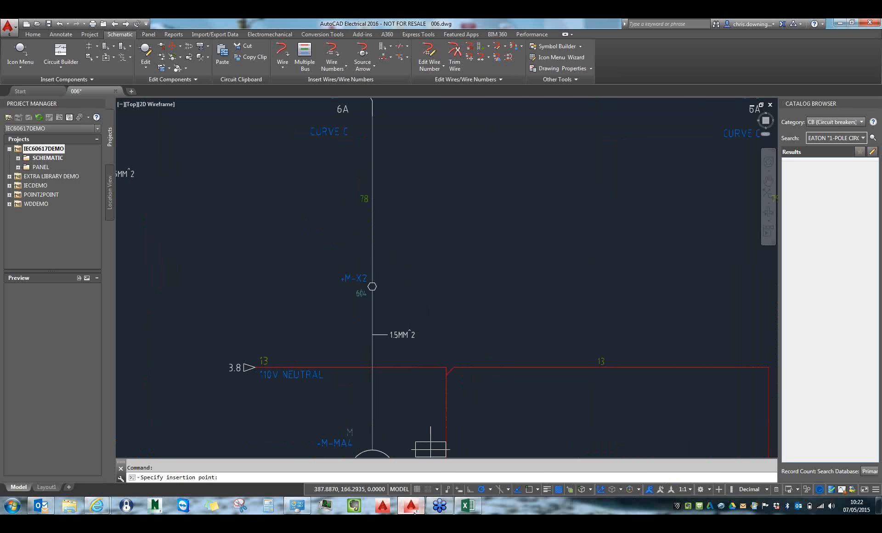
click(537, 489)
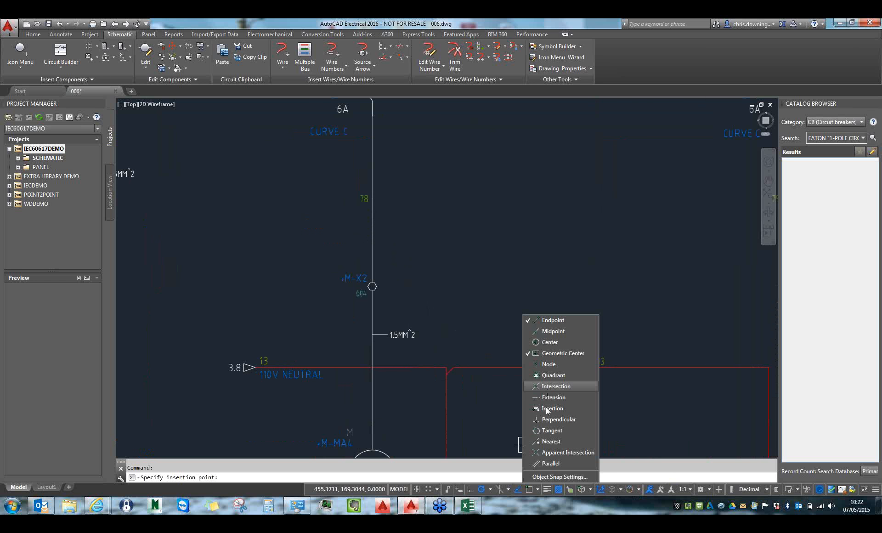
click(551, 441)
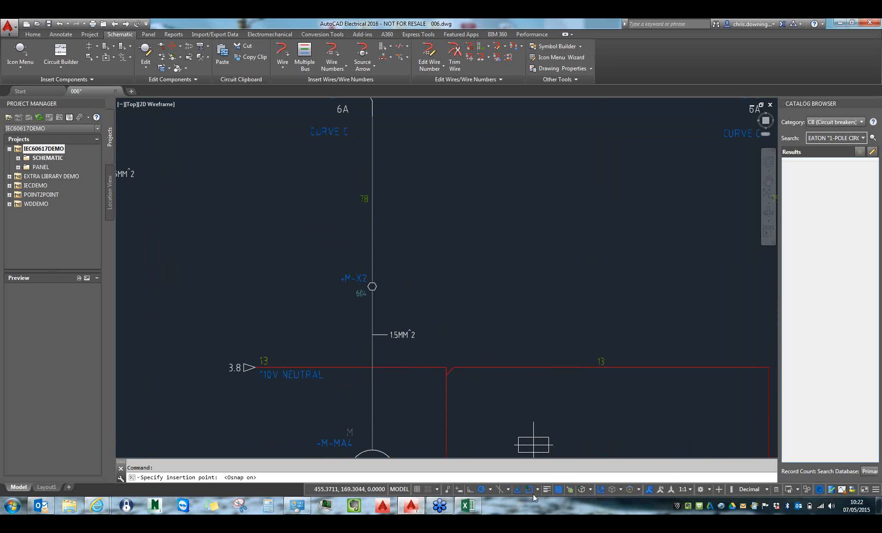
click(373, 186)
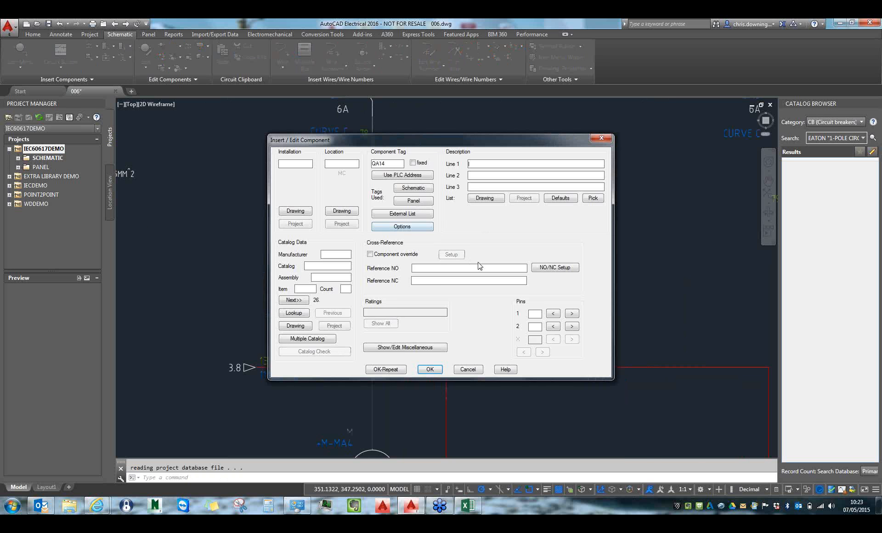
click(430, 368)
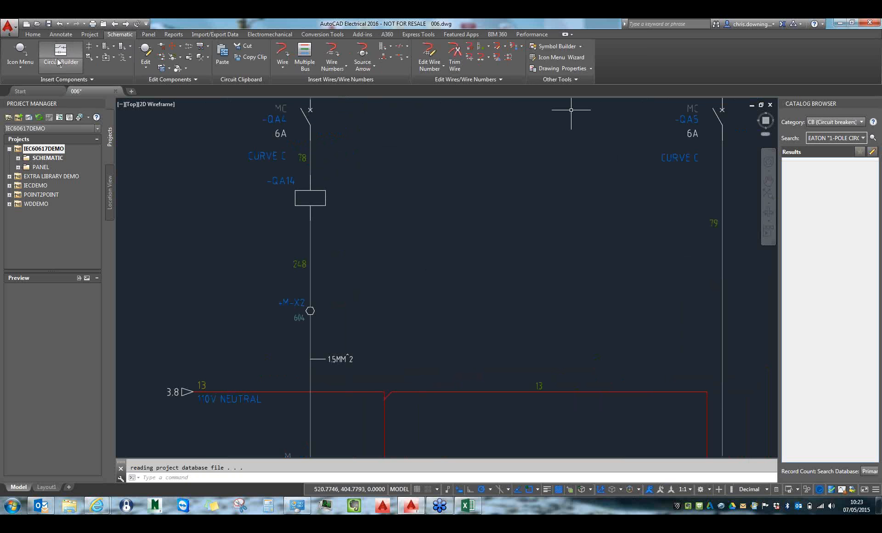
- Insert a normally open motor starter contact from the Motor Control category on neutral wire 13 and accept its child component data
click(20, 54)
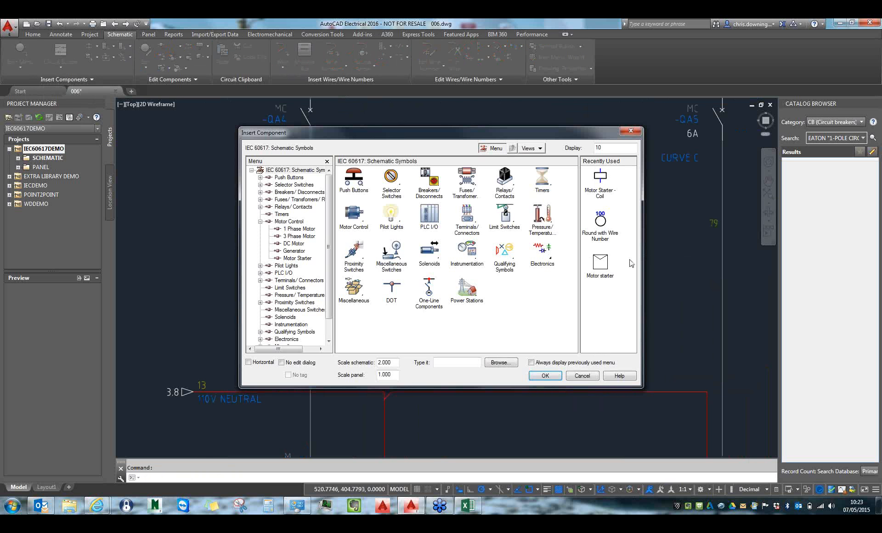
click(288, 221)
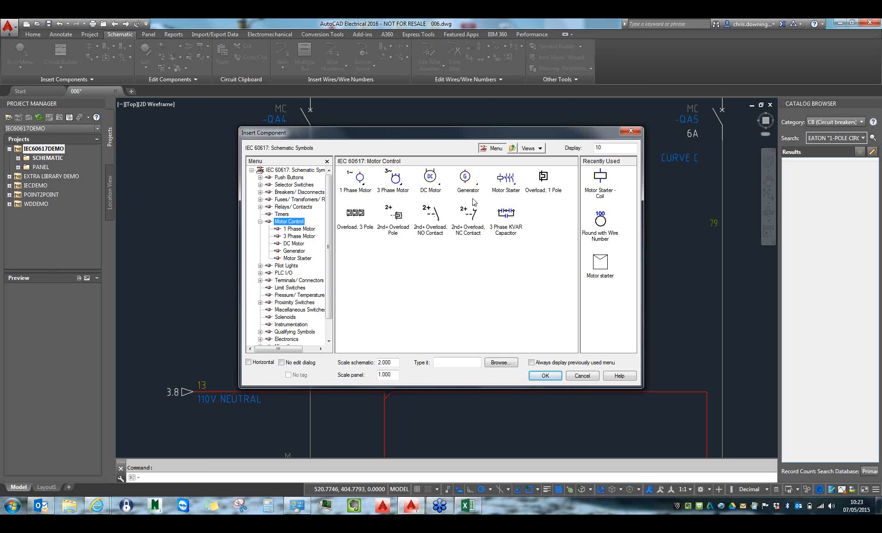
click(513, 185)
click(398, 180)
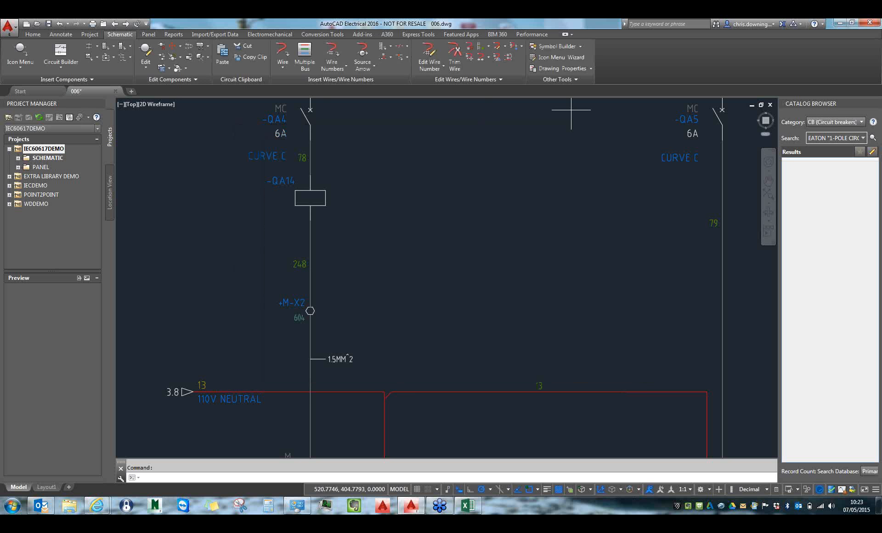
click(458, 392)
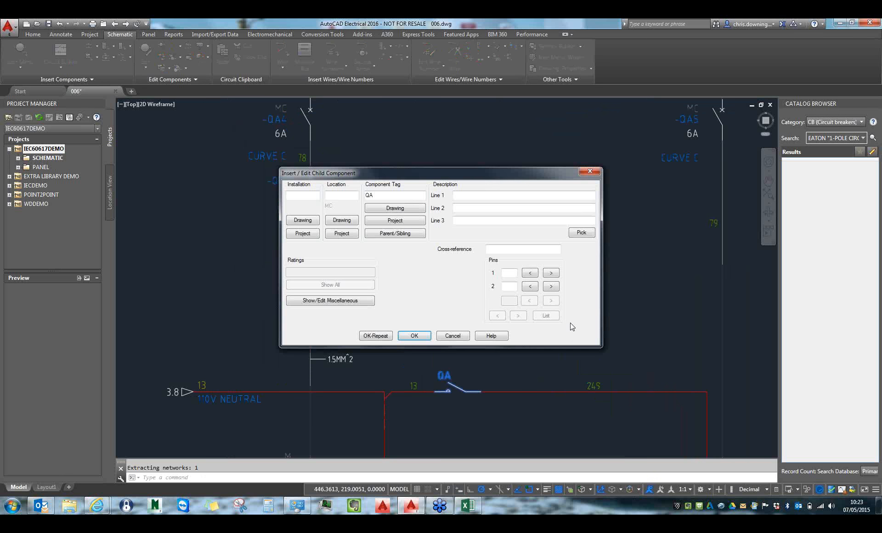
click(414, 335)
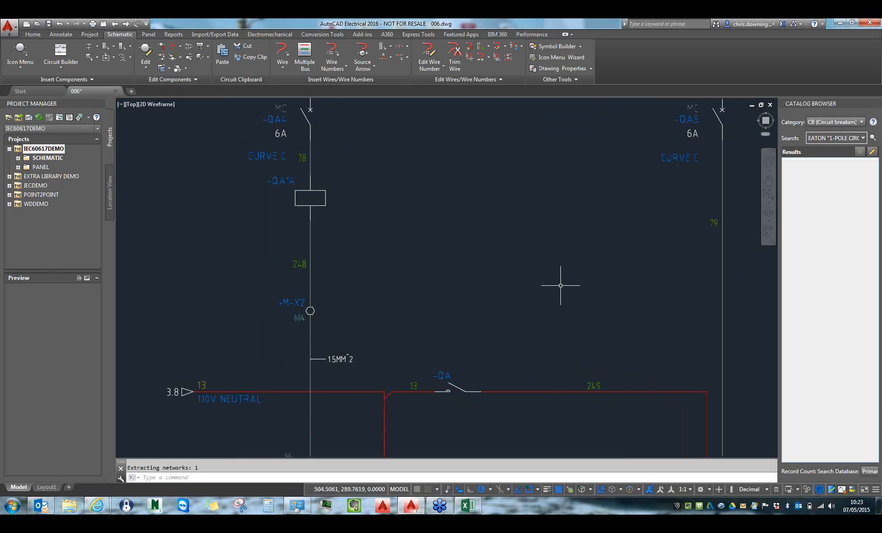
- Insert the same motor starter contact on vertical wire 79 below breaker -QA5, accepting its child component data
key(Return)
click(605, 183)
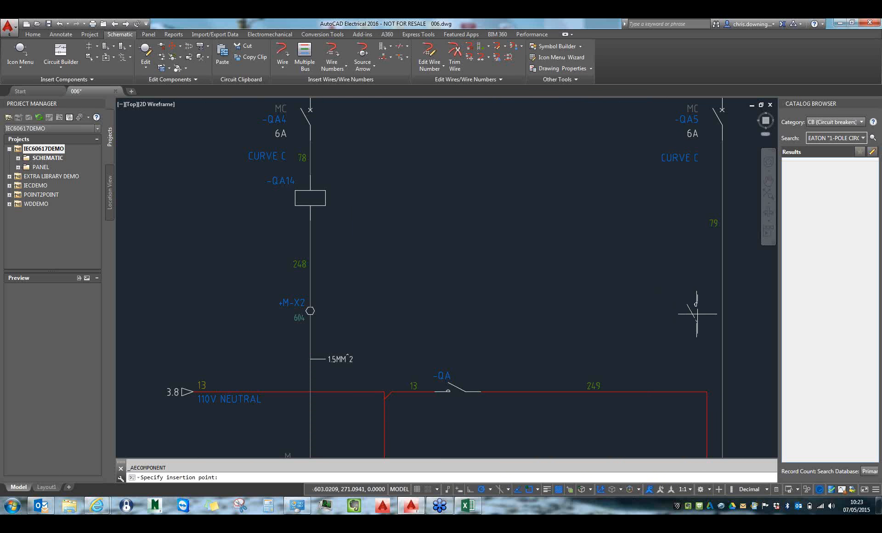
click(722, 301)
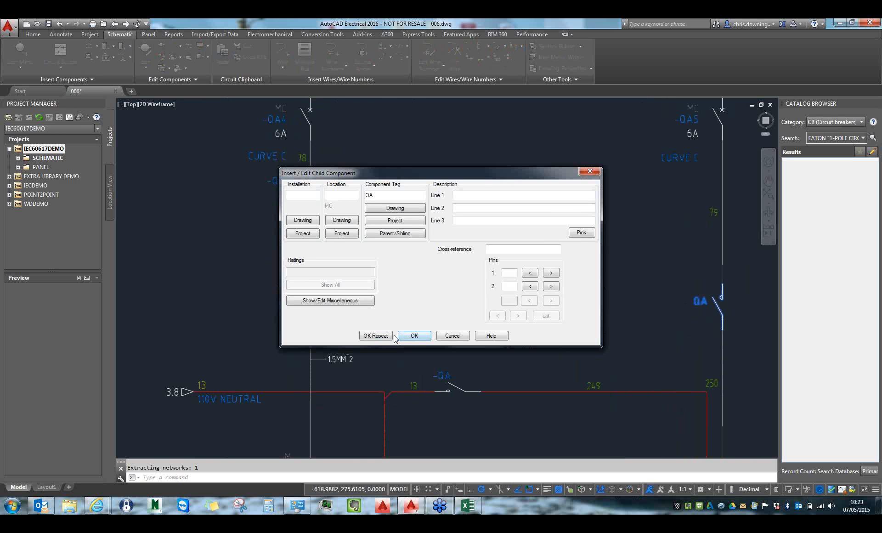
click(414, 336)
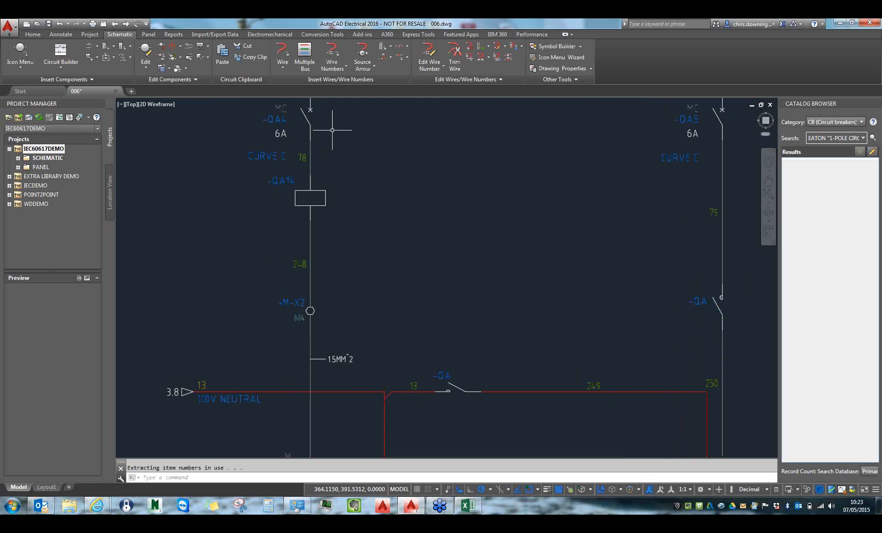
- Link the motor starter coil on wire 78 to the new contact on wire 13 with a dashed link line
click(122, 58)
click(298, 182)
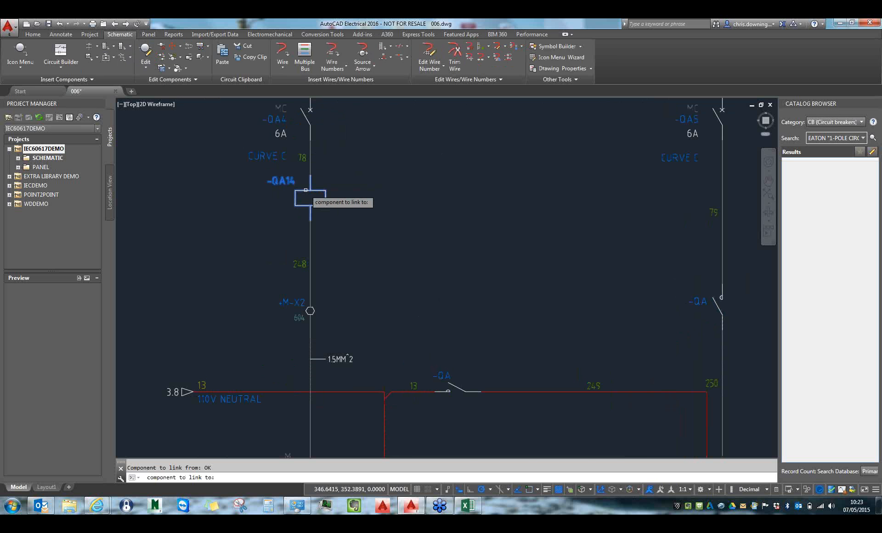
click(471, 393)
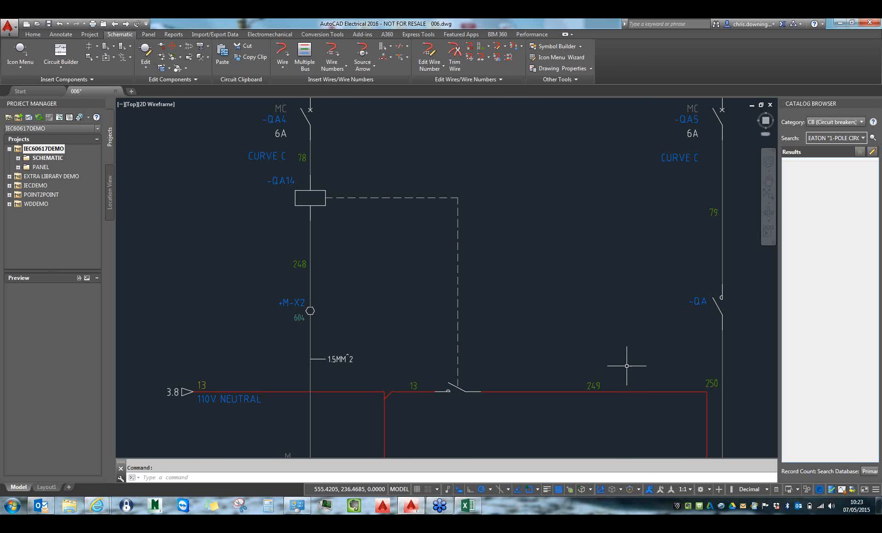
- Edit the contact on wire 79 and assign coil QA14 as its parent component
right_click(721, 318)
click(711, 284)
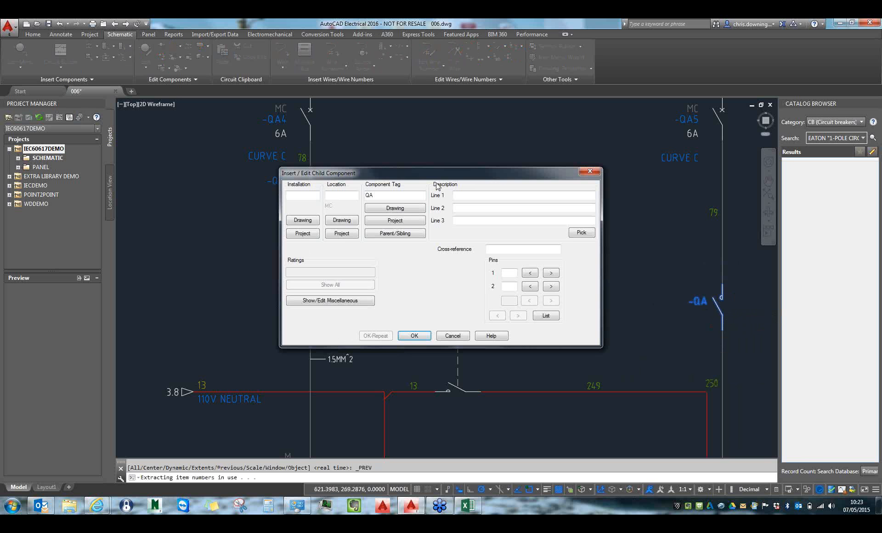
click(395, 234)
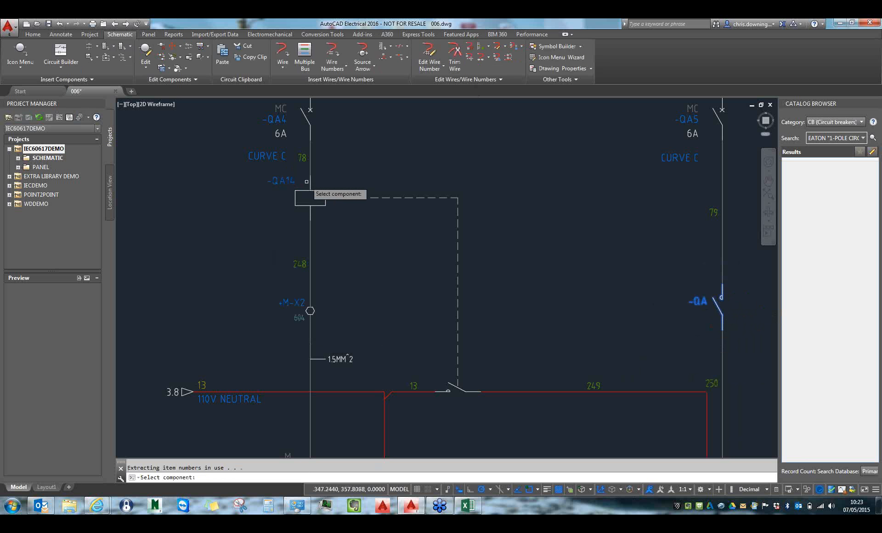
click(310, 198)
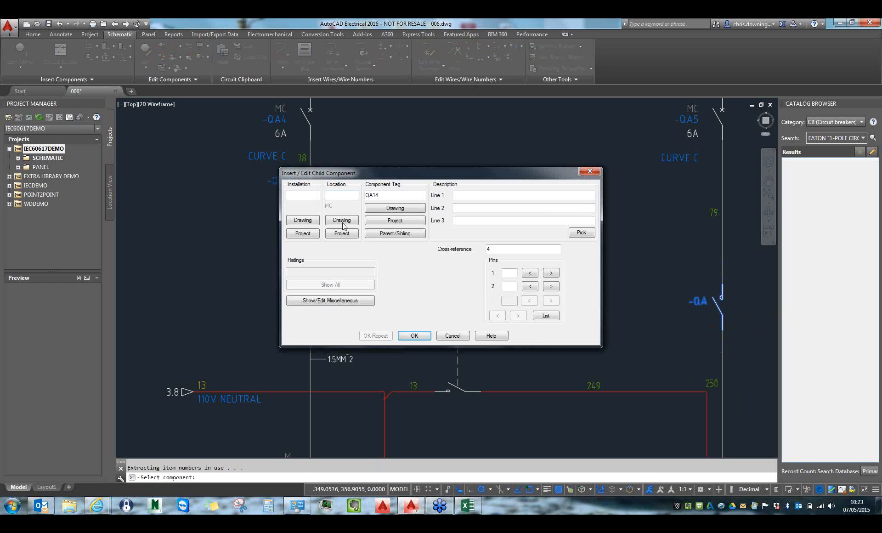
click(422, 337)
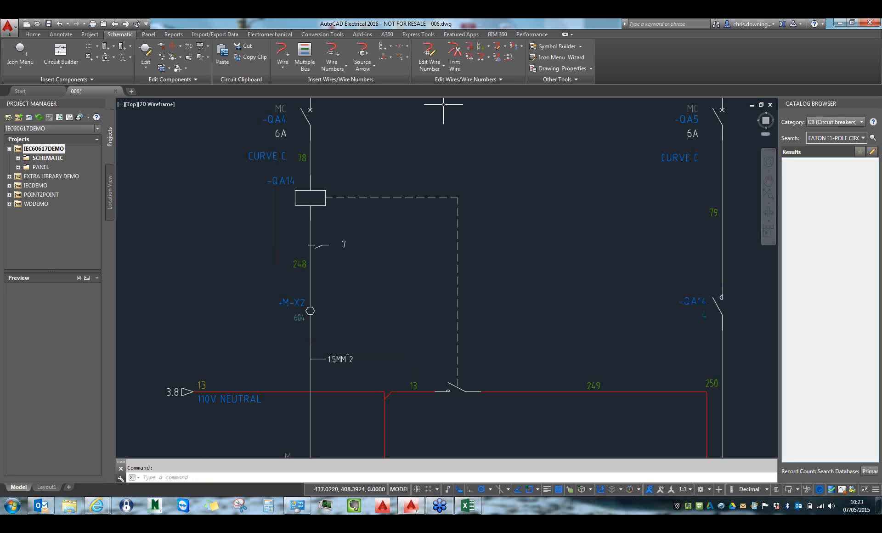
- Move the coil's contact cross-reference off the wire to a spot beside it, just below the dashed link line
click(322, 246)
click(298, 239)
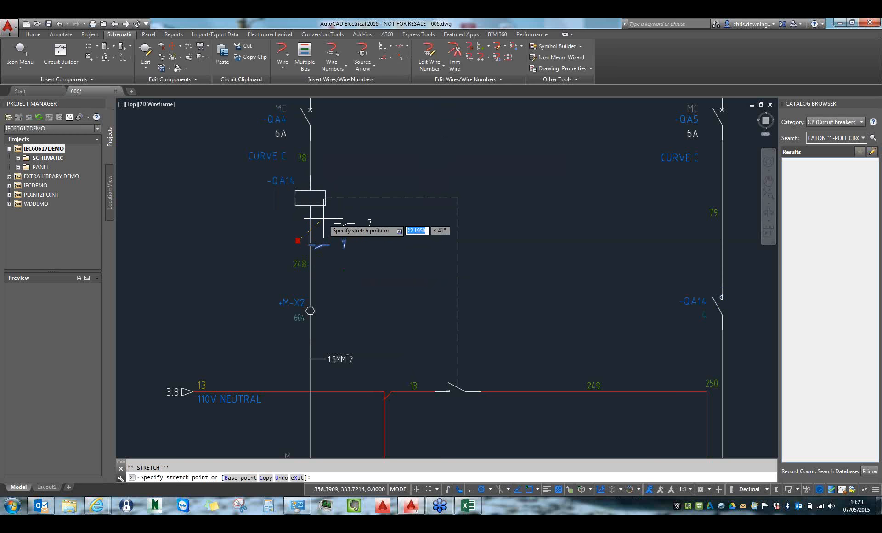
key(Escape)
key(Escape)
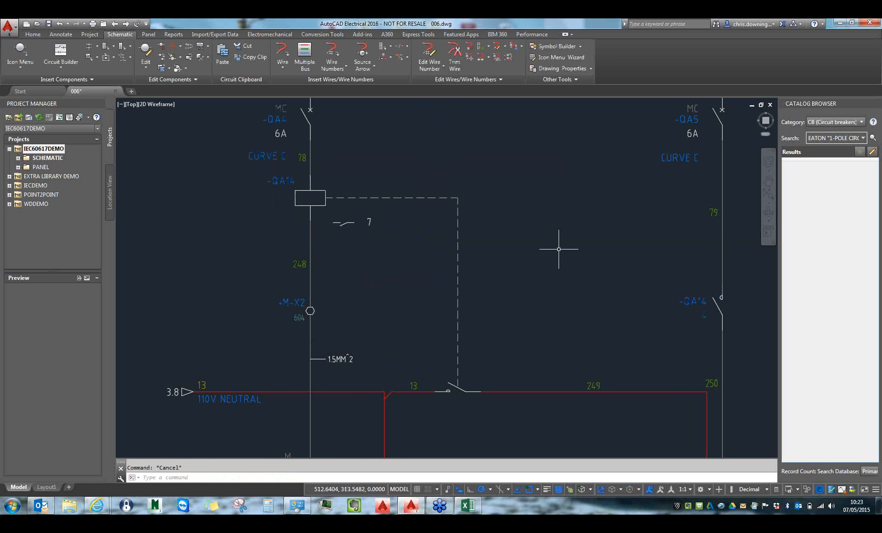
- Examine the coil, its dashed link to the contact on wire 13, and the separate contact on wire 79
middle_drag(559, 249, 434, 219)
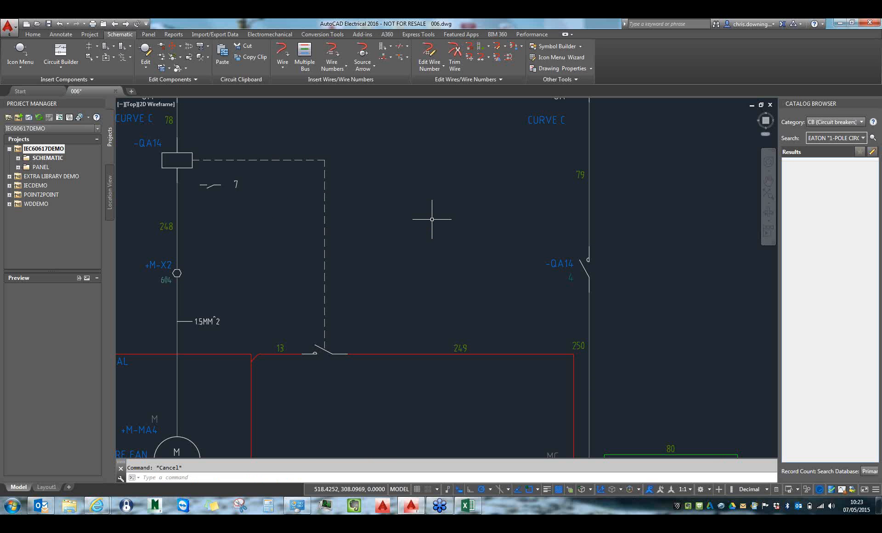
middle_drag(410, 290, 436, 307)
middle_drag(428, 225, 482, 231)
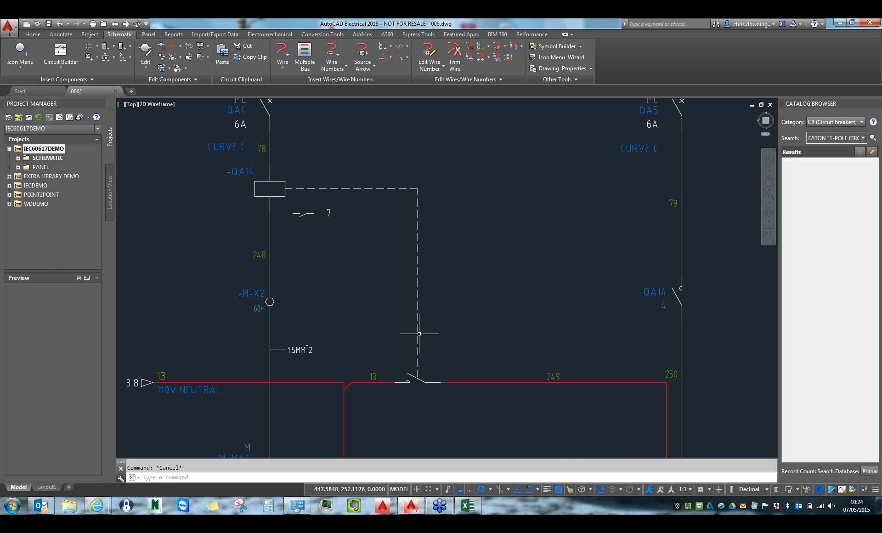
middle_drag(478, 170, 380, 193)
middle_drag(551, 246, 509, 225)
middle_drag(295, 293, 439, 155)
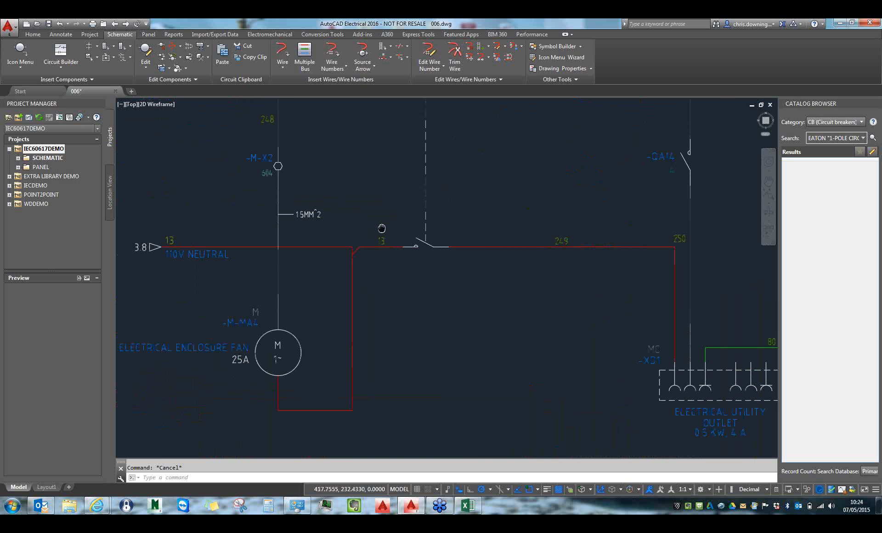
middle_drag(381, 228, 312, 262)
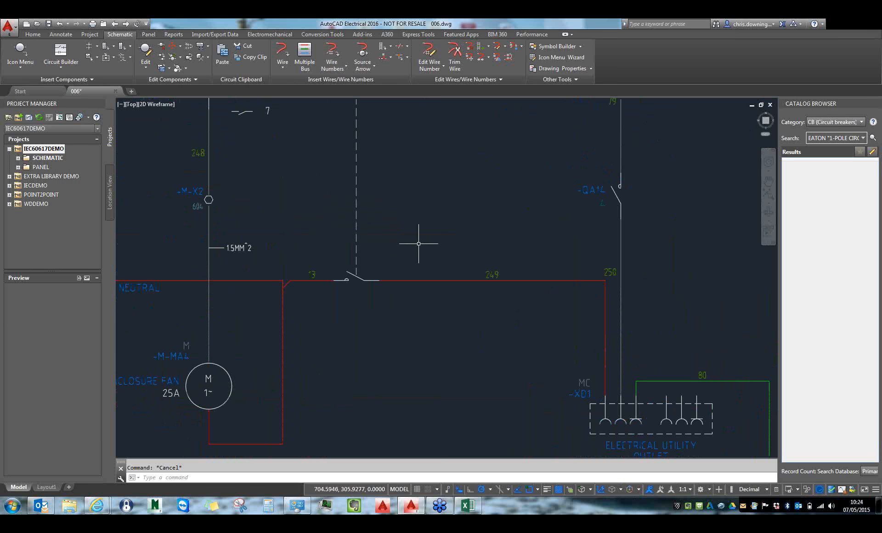
- Open panel drawing 023.dwg from the project's PANEL folder and show the relay control footprints
double_click(40, 167)
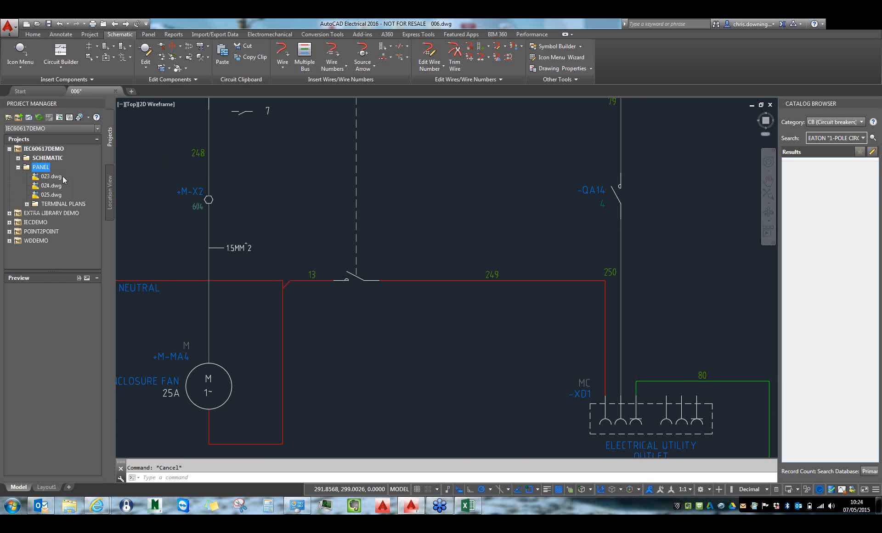
double_click(60, 176)
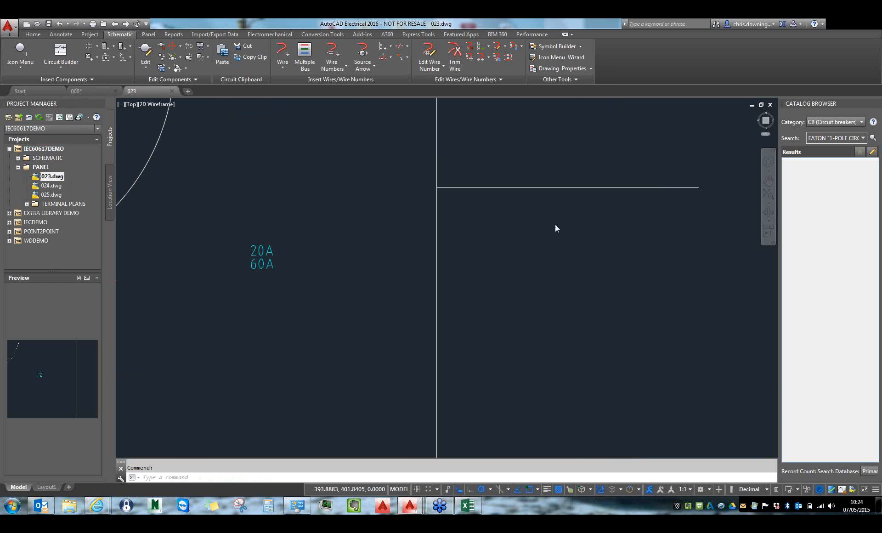
middle_click(540, 232)
middle_click(539, 232)
scroll(546, 214, up, 6)
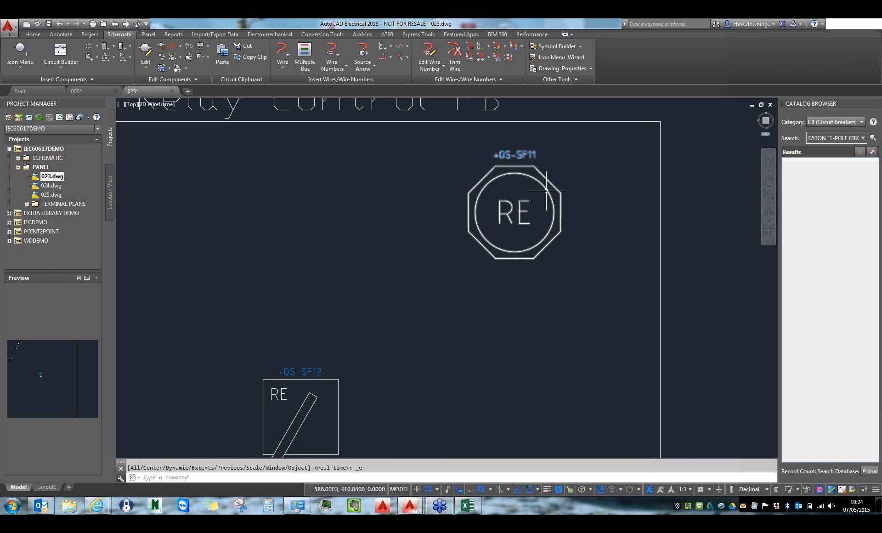
- Review the component data of the push button footprint +OS-SF11 and close it unchanged
right_click(546, 191)
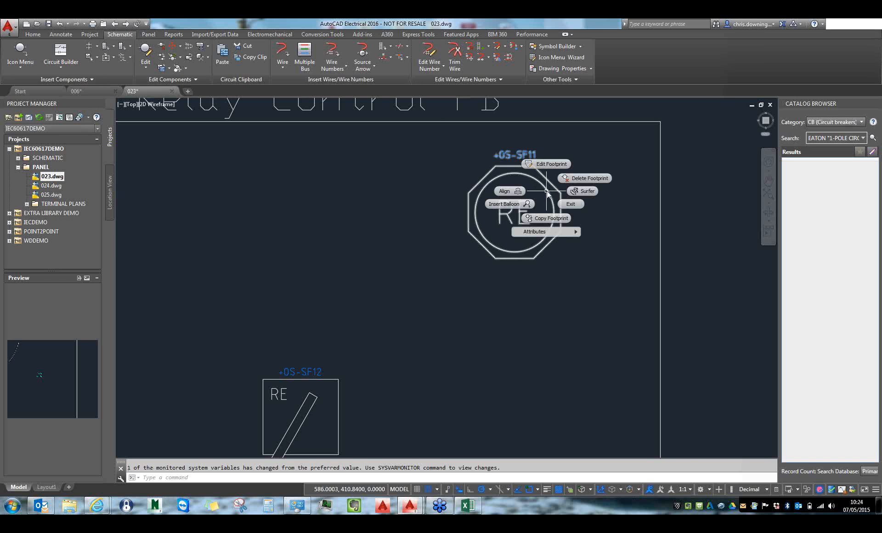
click(552, 164)
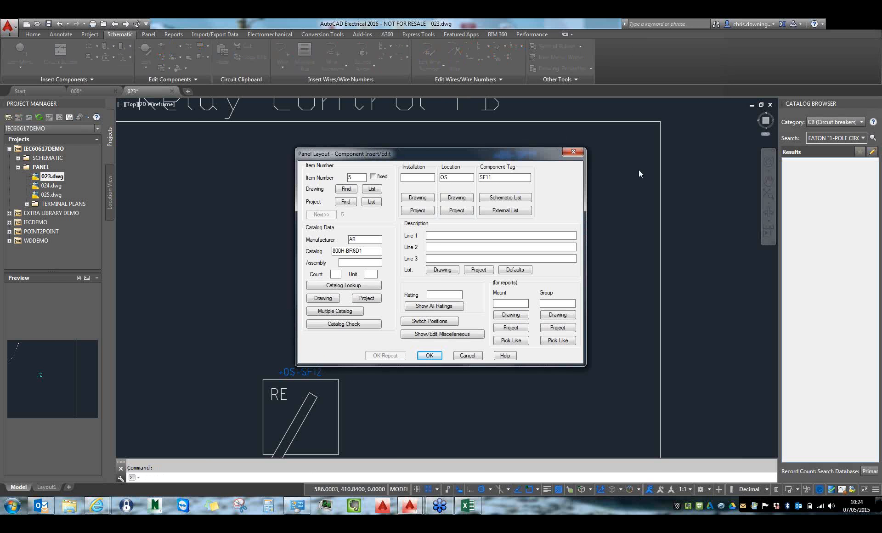
drag(526, 160, 547, 161)
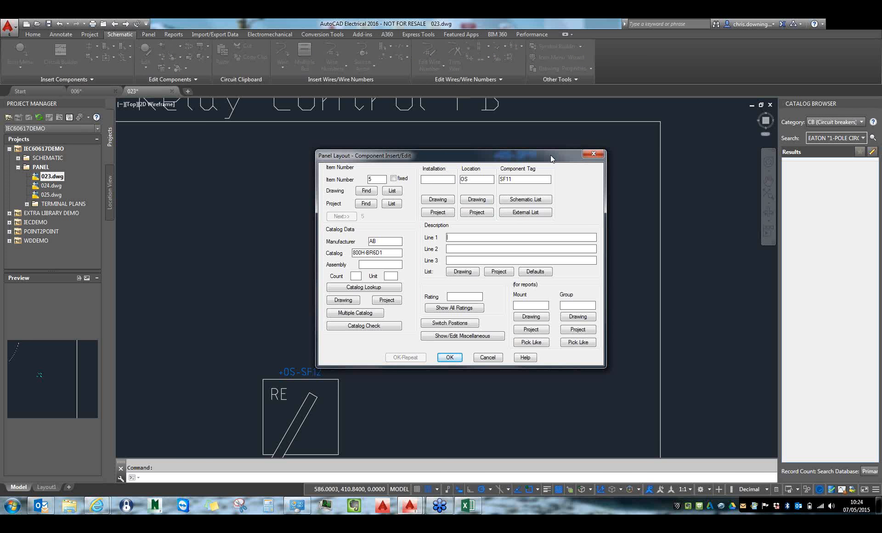
key(Return)
- Show all rating values of footprint +OS-SF11 and open the defaults list for Rating 1
right_click(512, 211)
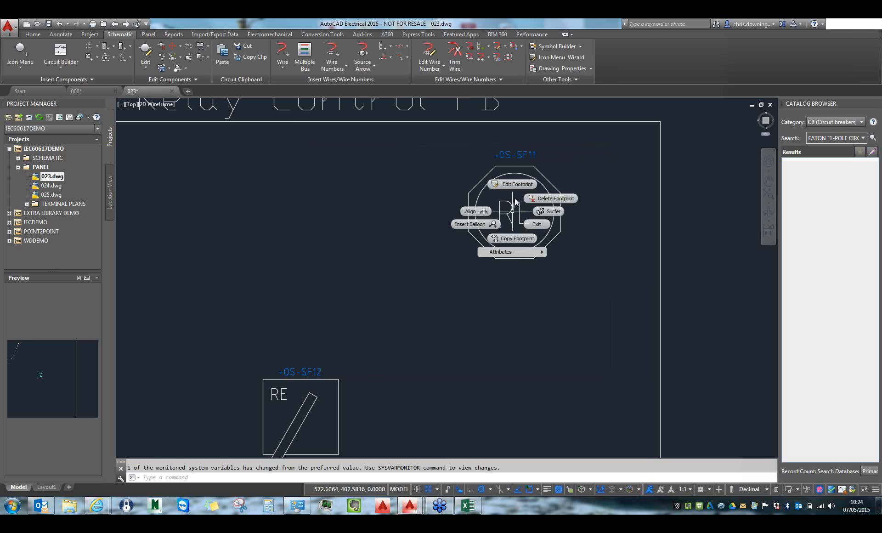
click(517, 185)
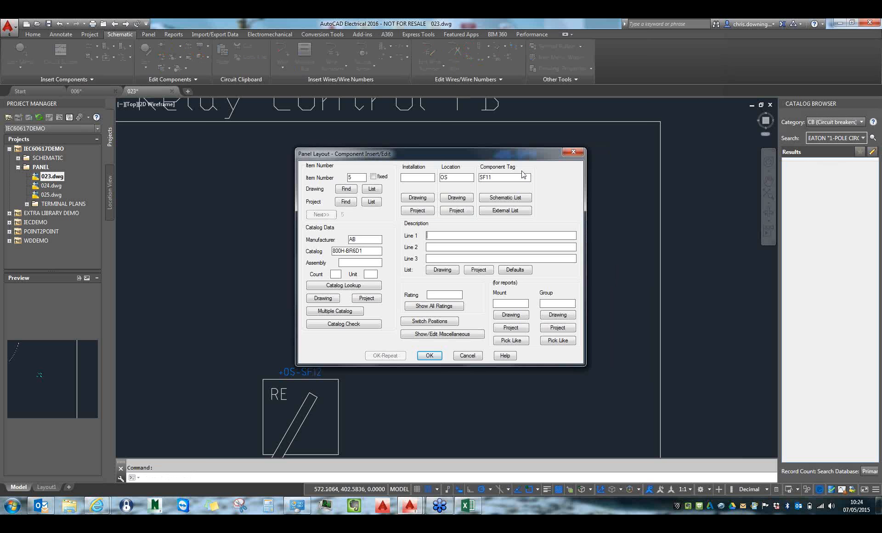
click(444, 308)
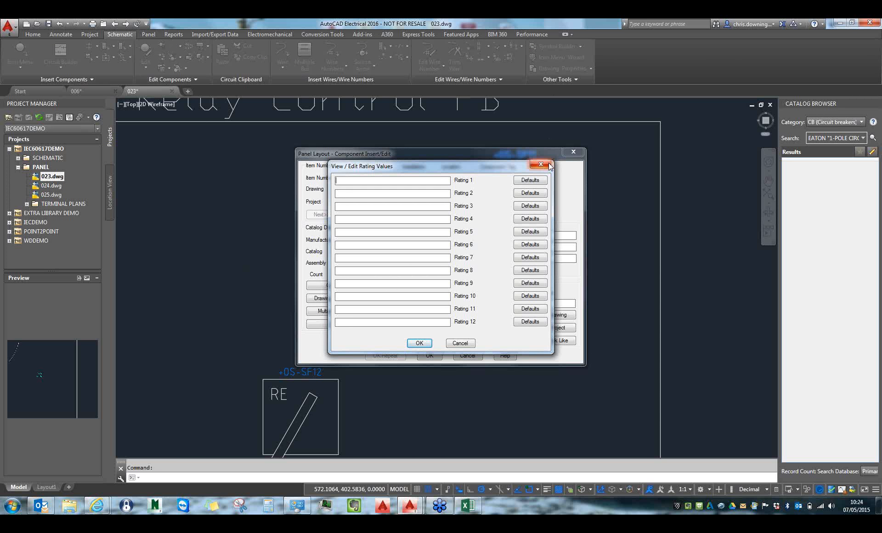
mouse_move(454, 171)
mouse_down()
mouse_move(480, 173)
mouse_move(457, 172)
mouse_up()
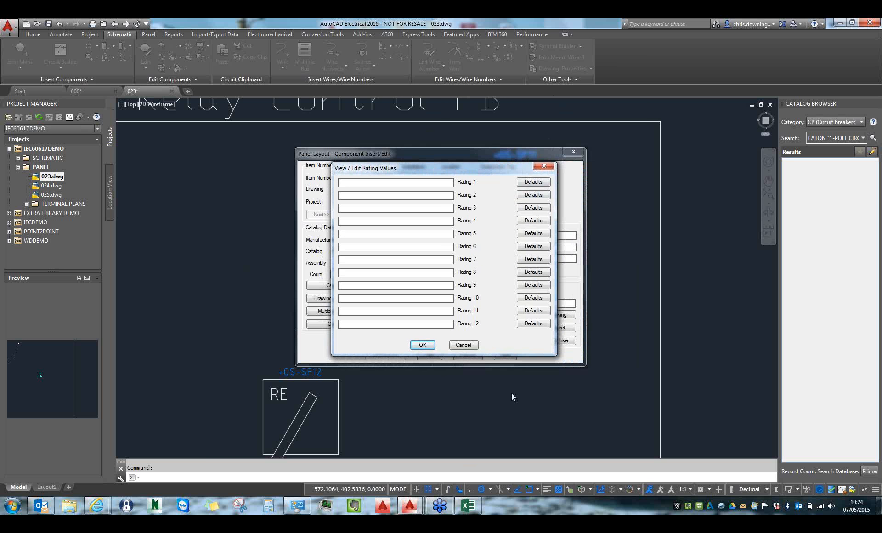
click(542, 183)
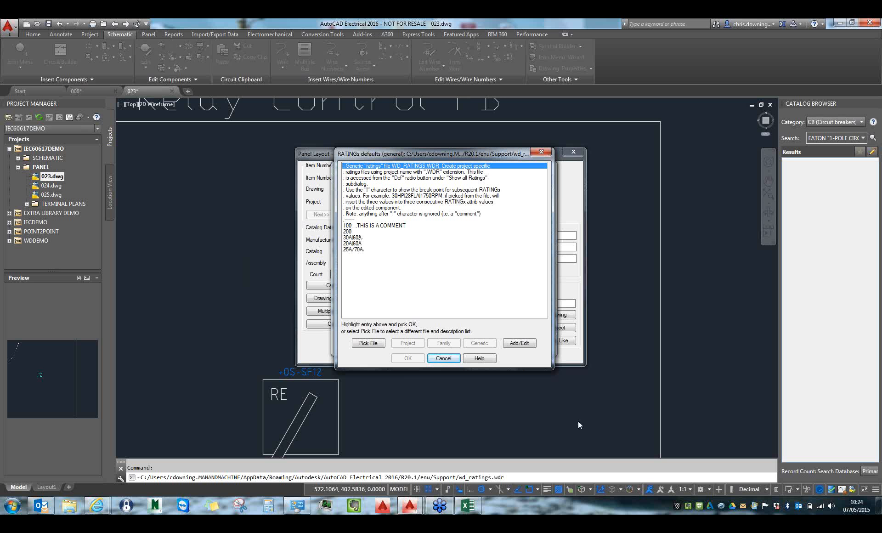
- Add the entry 100A/150A to the rating defaults file and select it in the list
click(531, 343)
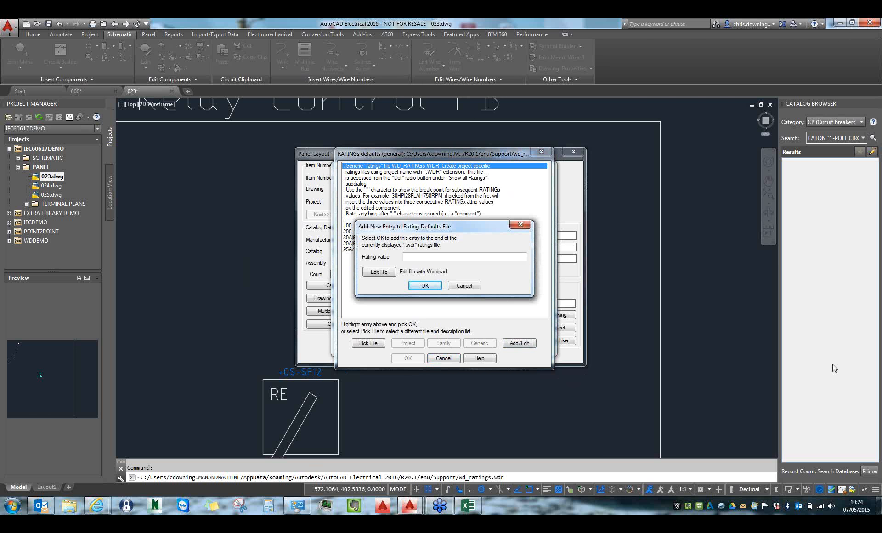
drag(494, 232, 615, 248)
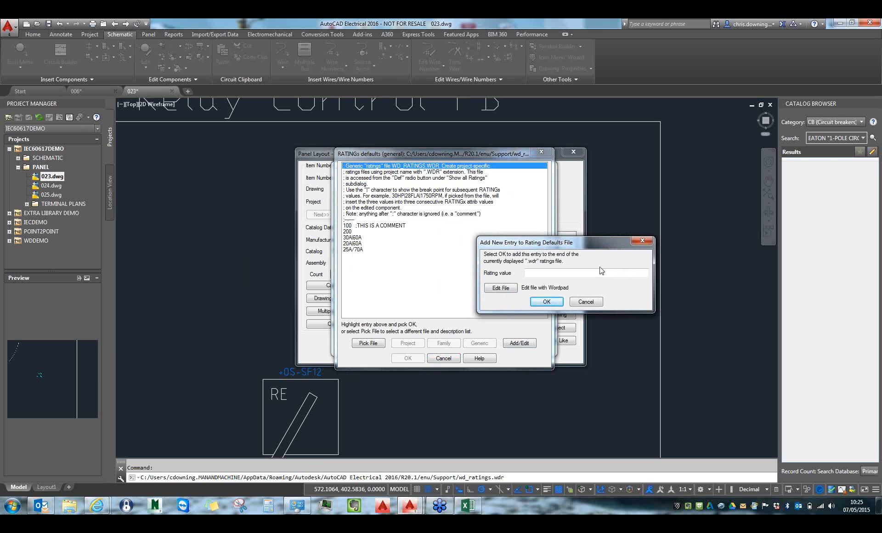
text(100)
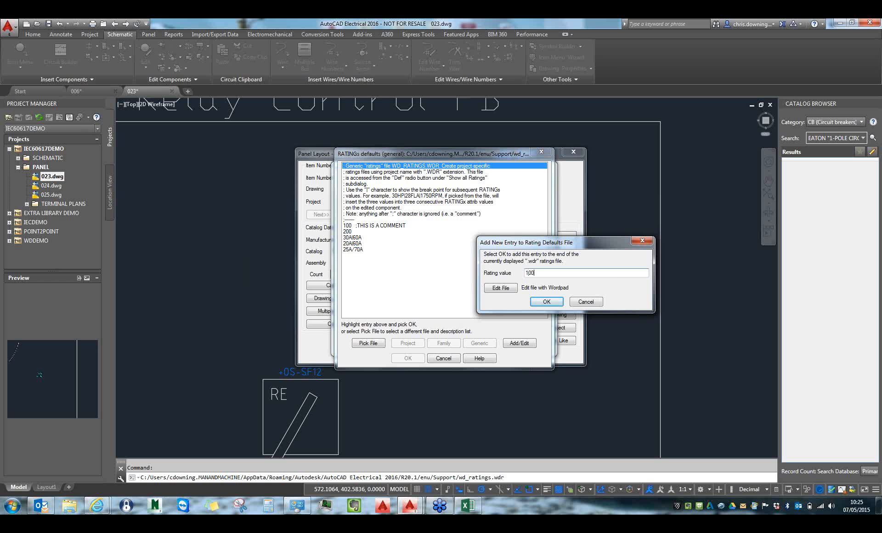
text(A/150A)
click(546, 301)
click(359, 255)
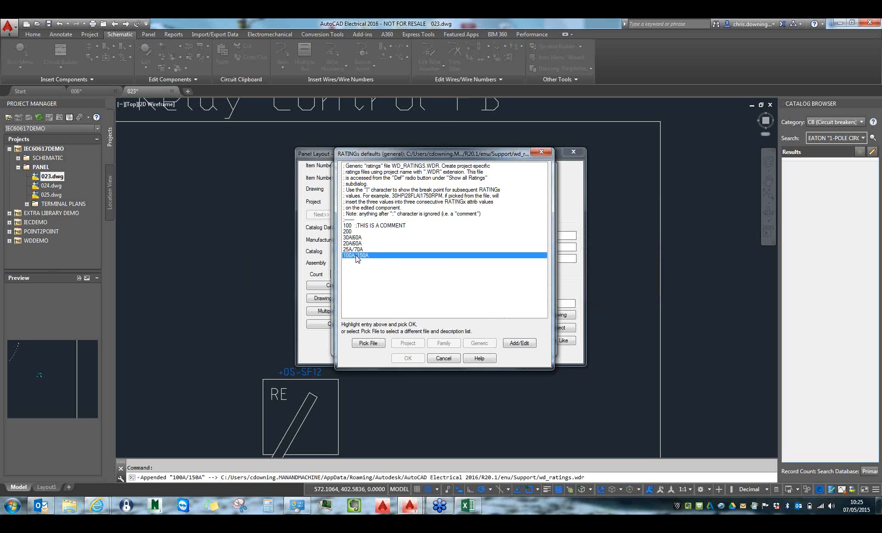
- Apply 100A/150A as Rating 1 of footprint +OS-SF11 and update the related schematic symbol in the project's other drawing
click(406, 358)
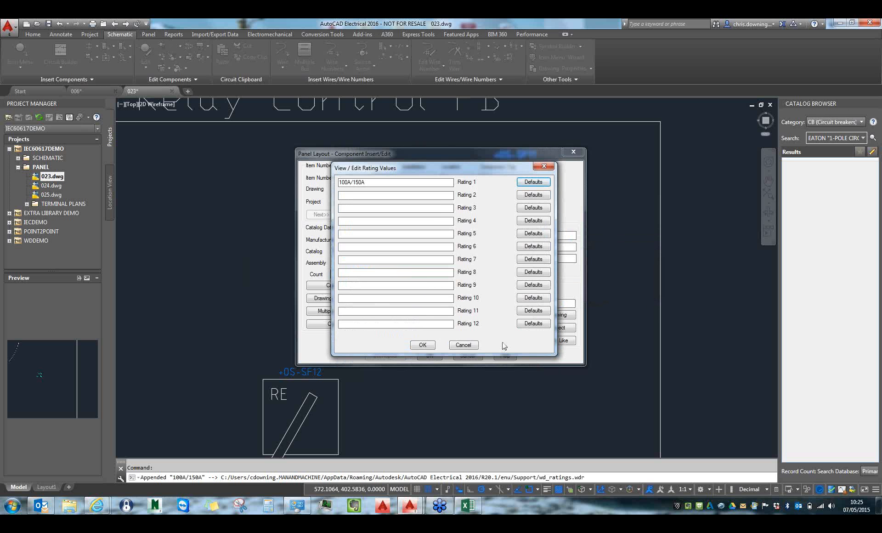
click(422, 345)
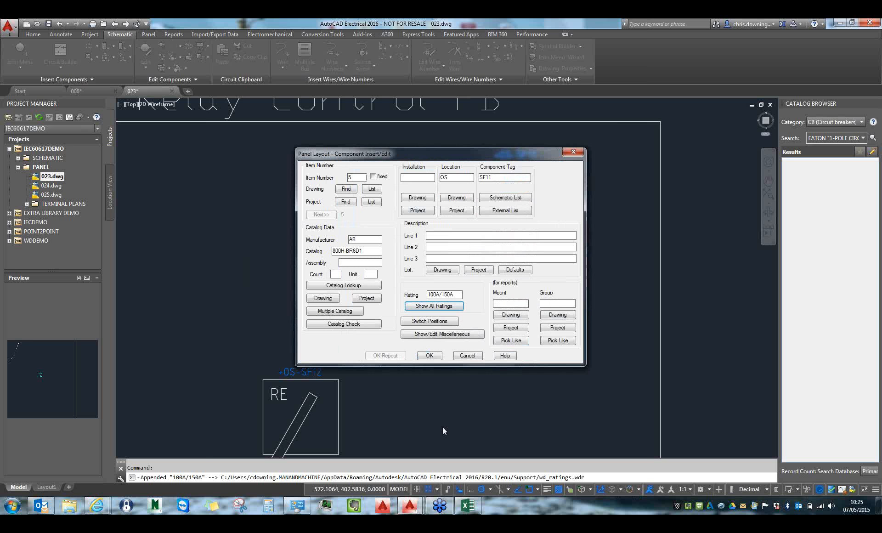
click(430, 355)
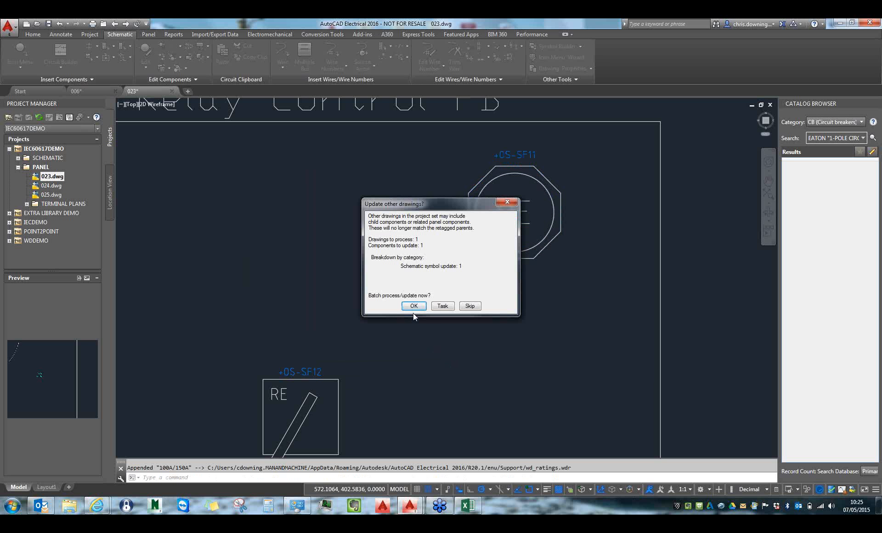
click(413, 307)
click(408, 267)
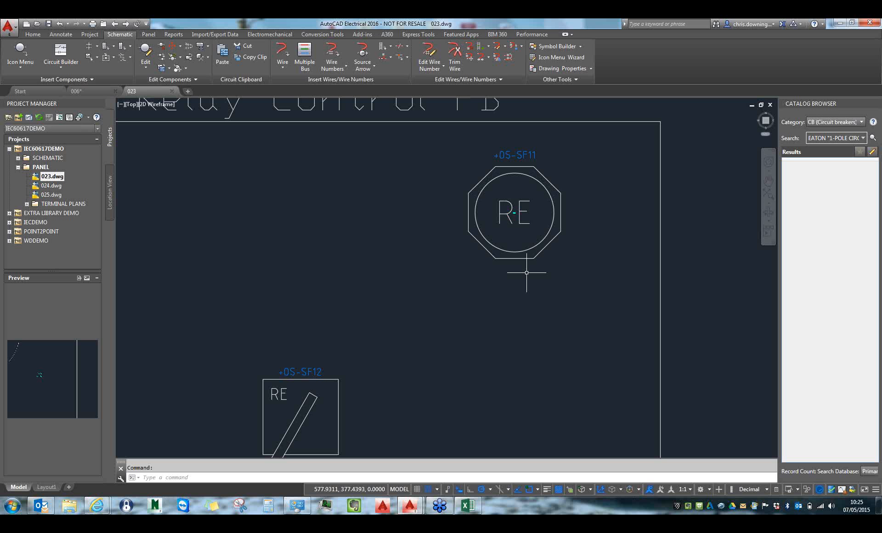
- Show the electromechanical tools with the Electromechanical Link Setup command
click(440, 507)
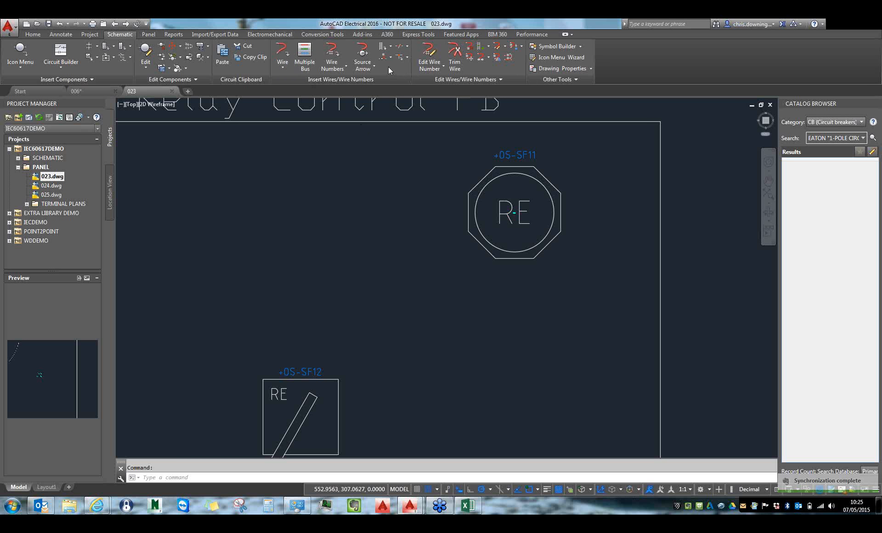
click(270, 34)
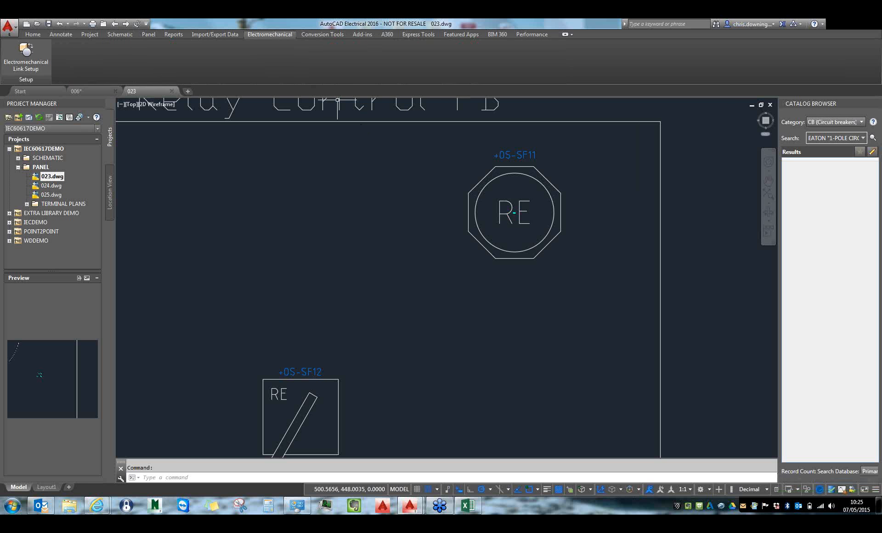